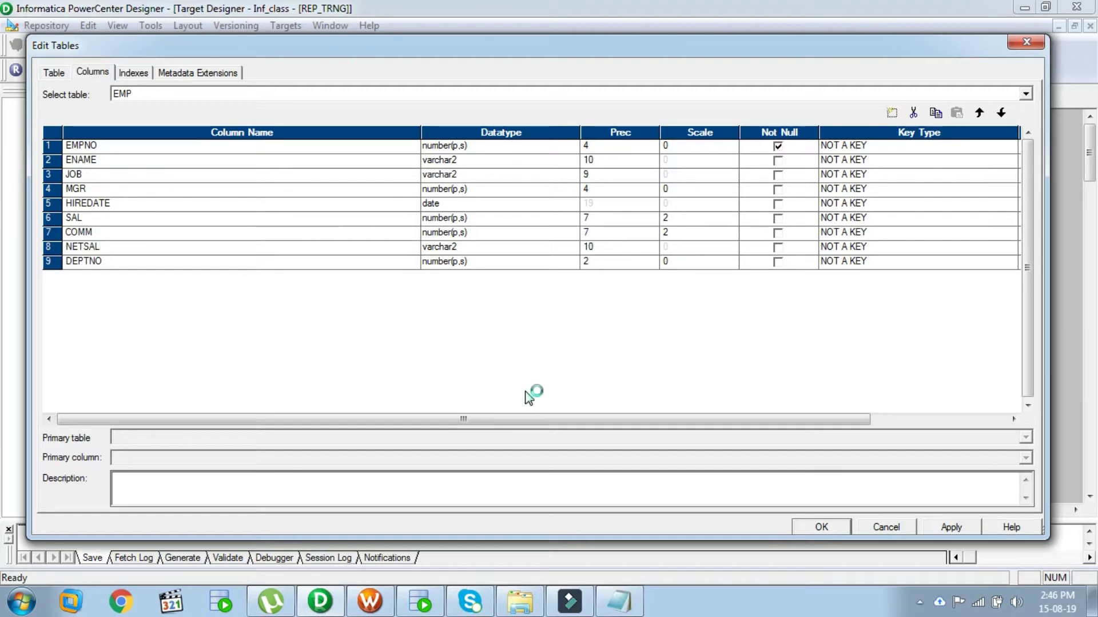
Set the NETSAL column's datatype to number(p,s) in the EMP target table and save the table definition
left_click(478, 247)
left_click(480, 250)
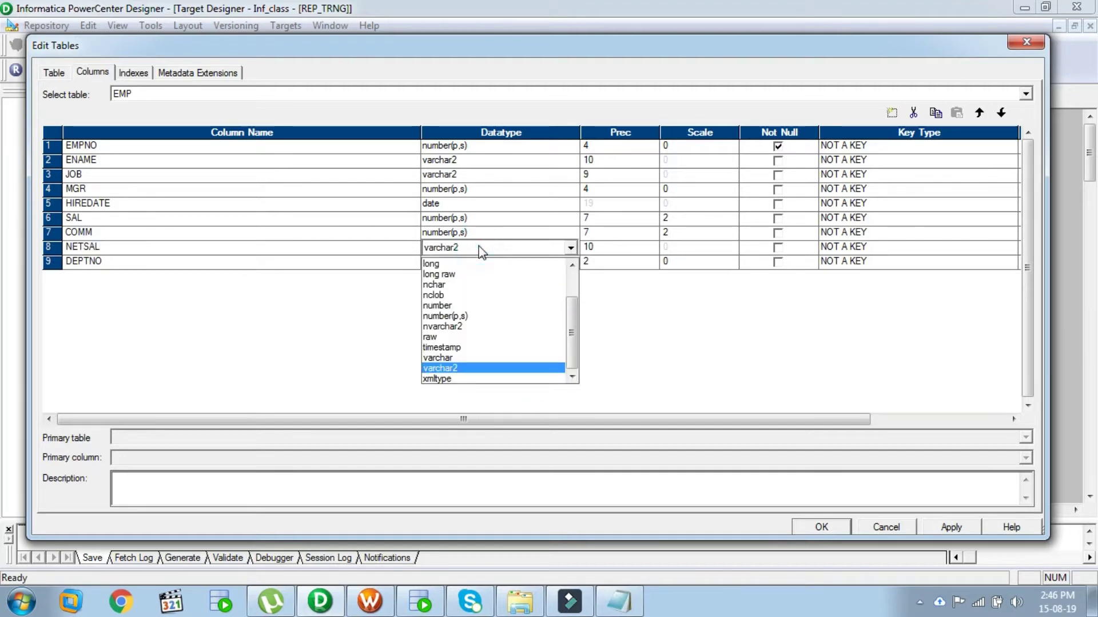
left_click(466, 317)
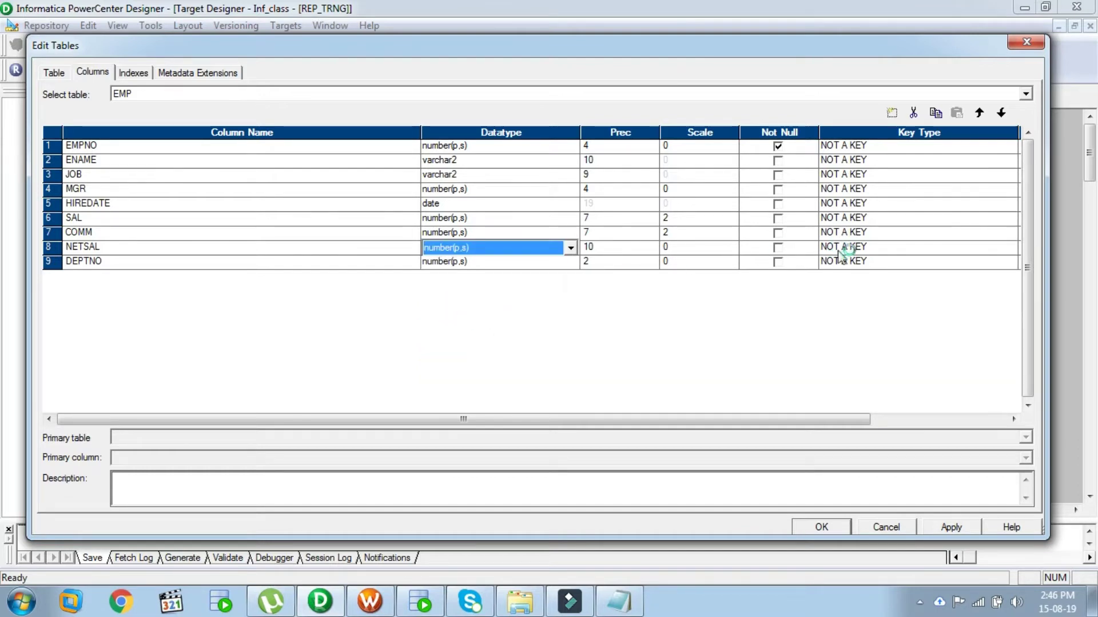
left_click(718, 323)
left_click(949, 525)
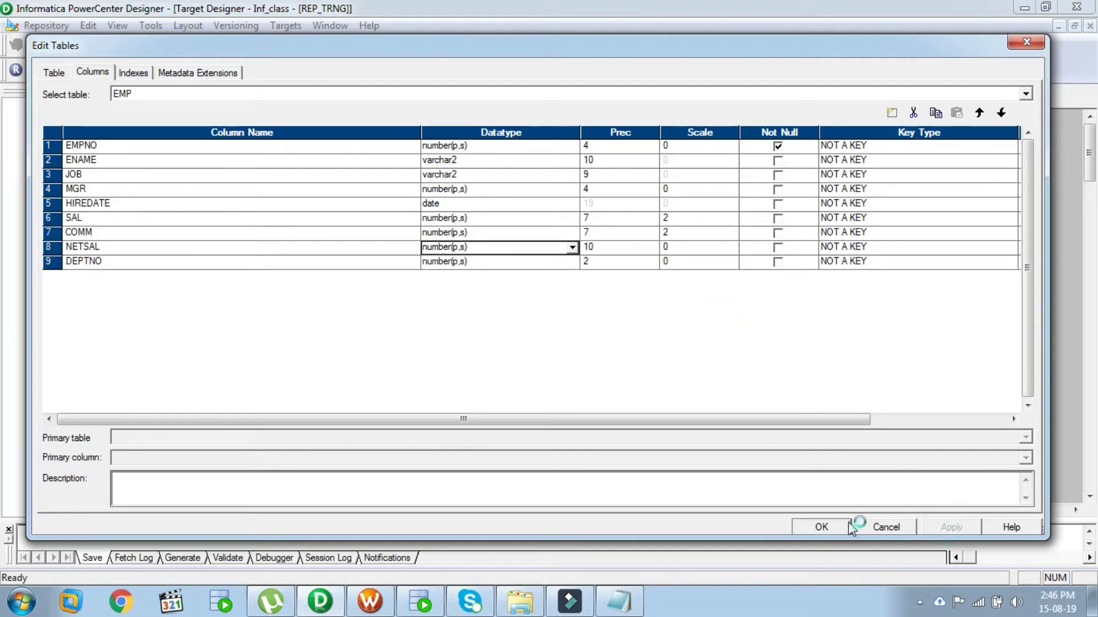
left_click(830, 523)
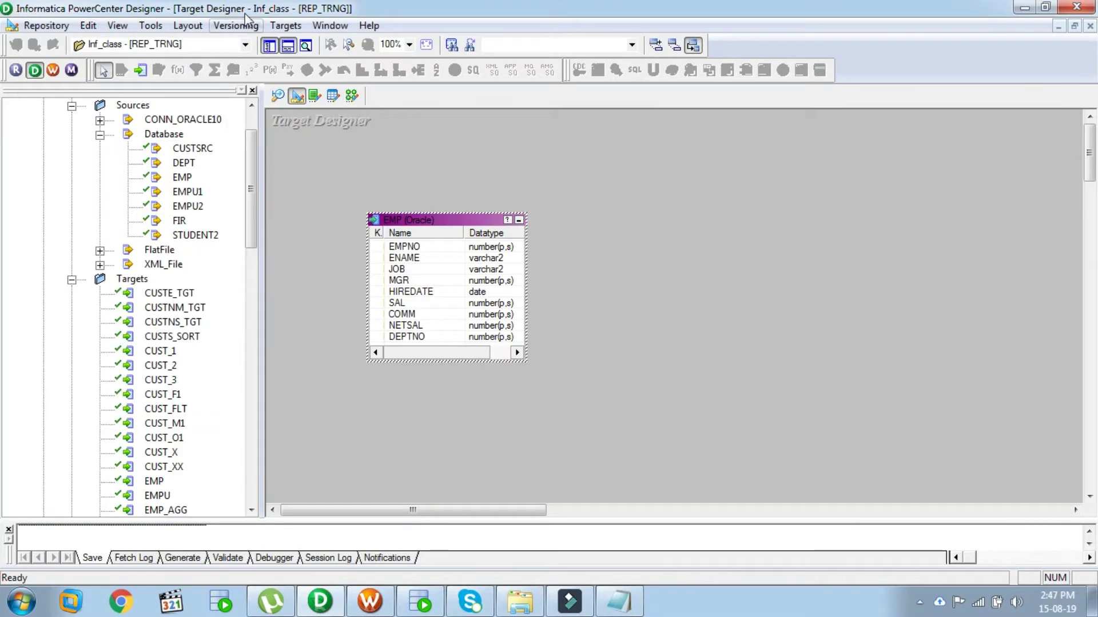
left_click(285, 25)
left_click(307, 184)
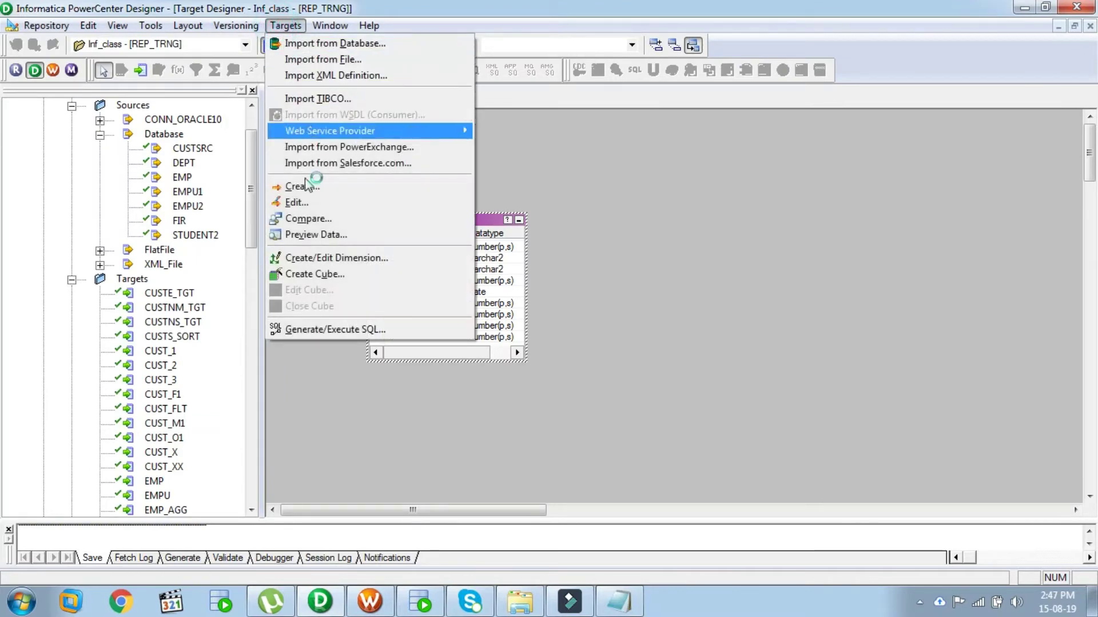
left_click(597, 176)
Rename the EMP target table to EMP_E3, leaving Oracle as its database type, and save the definition
double_click(399, 222)
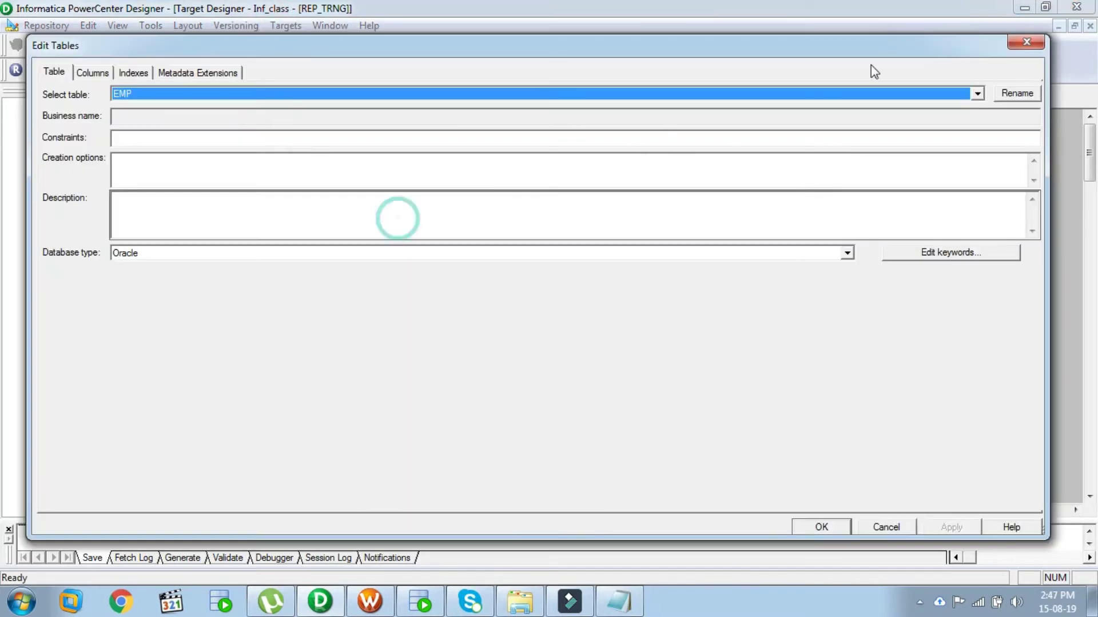
left_click(1015, 93)
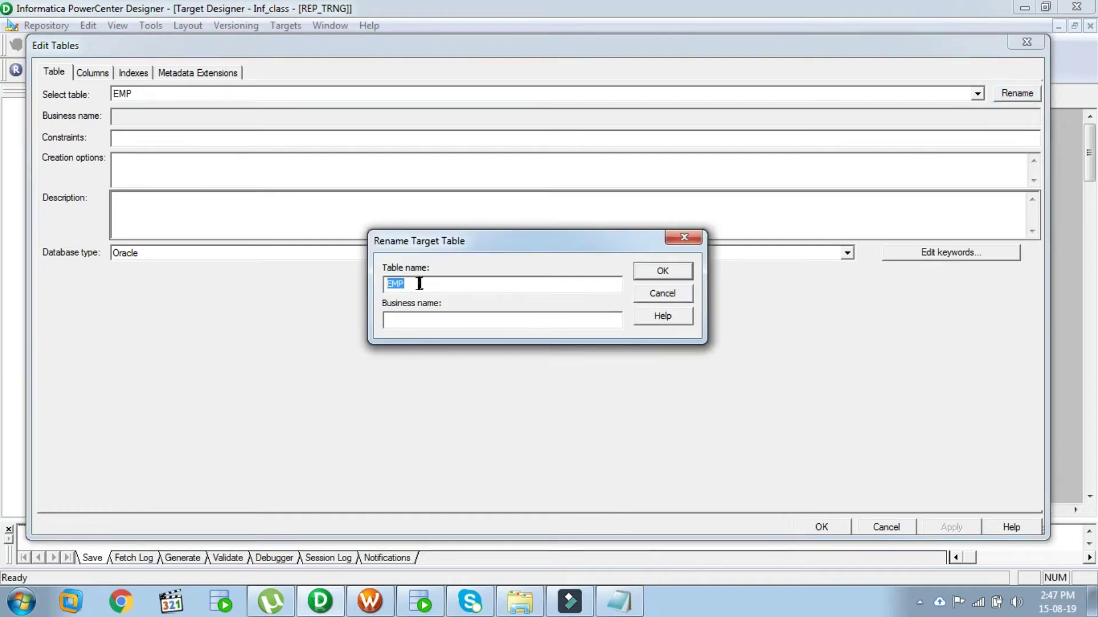
left_click(420, 283)
type("_")
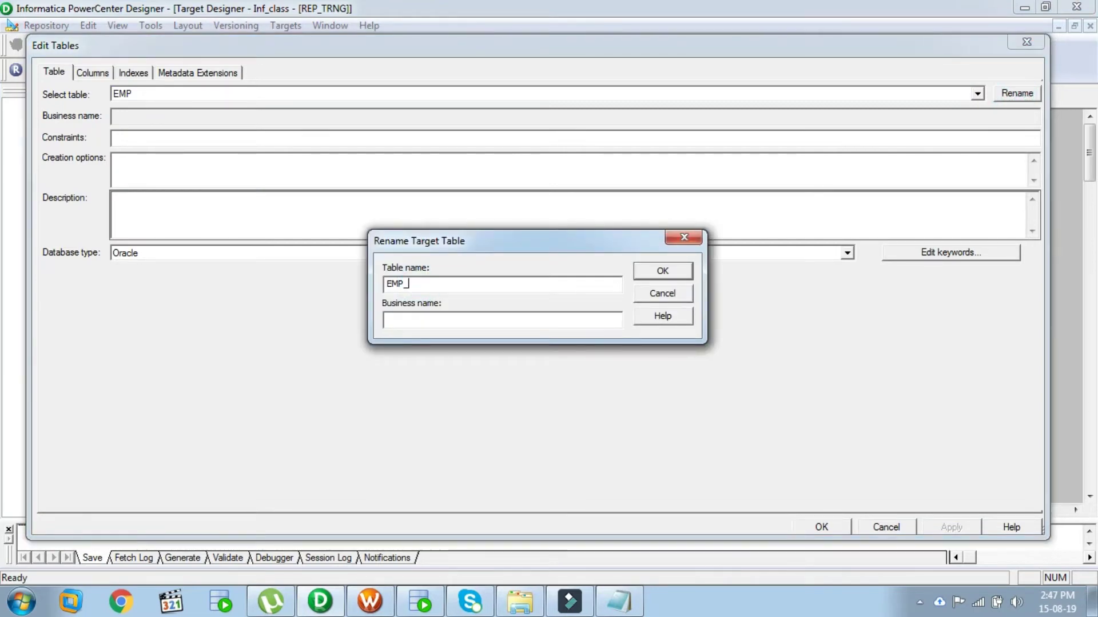
type("E3")
left_click(663, 272)
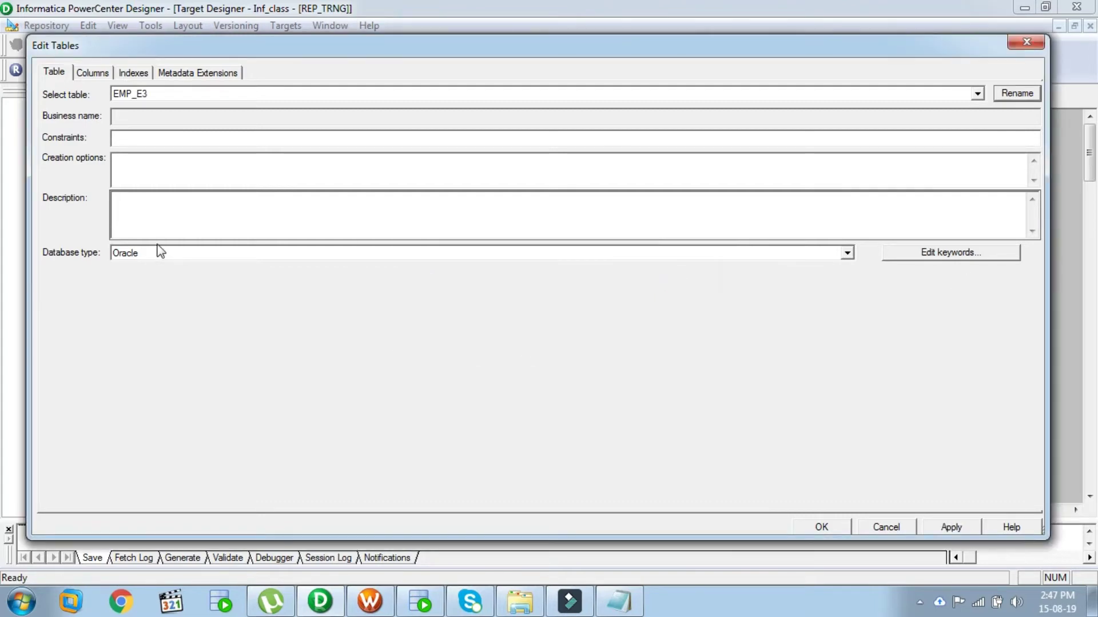
left_click(137, 255)
left_click(160, 272)
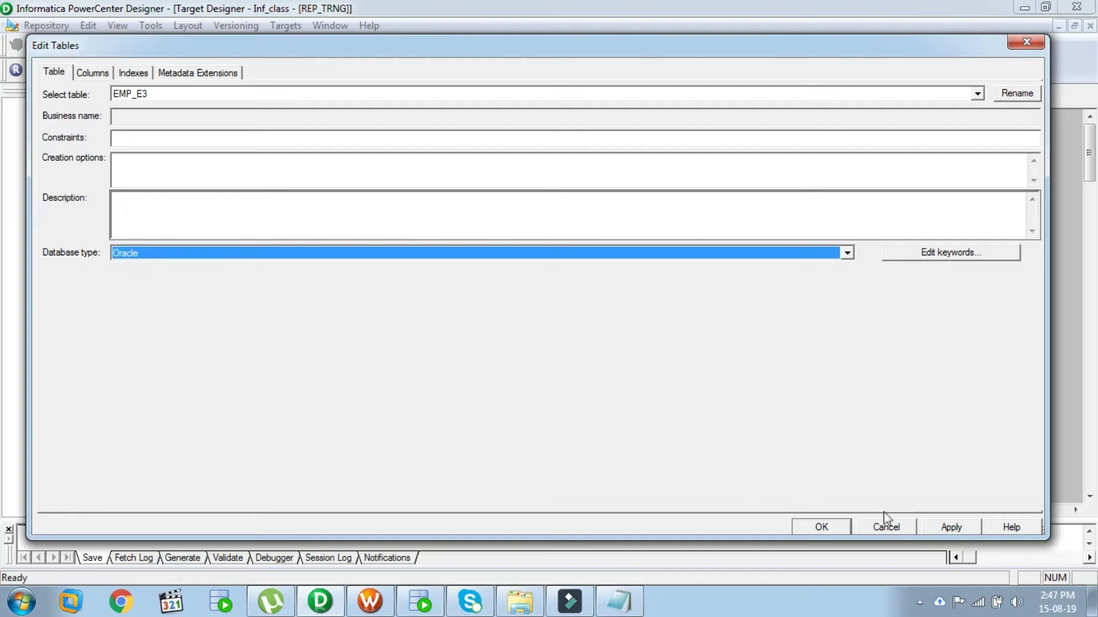
left_click(942, 524)
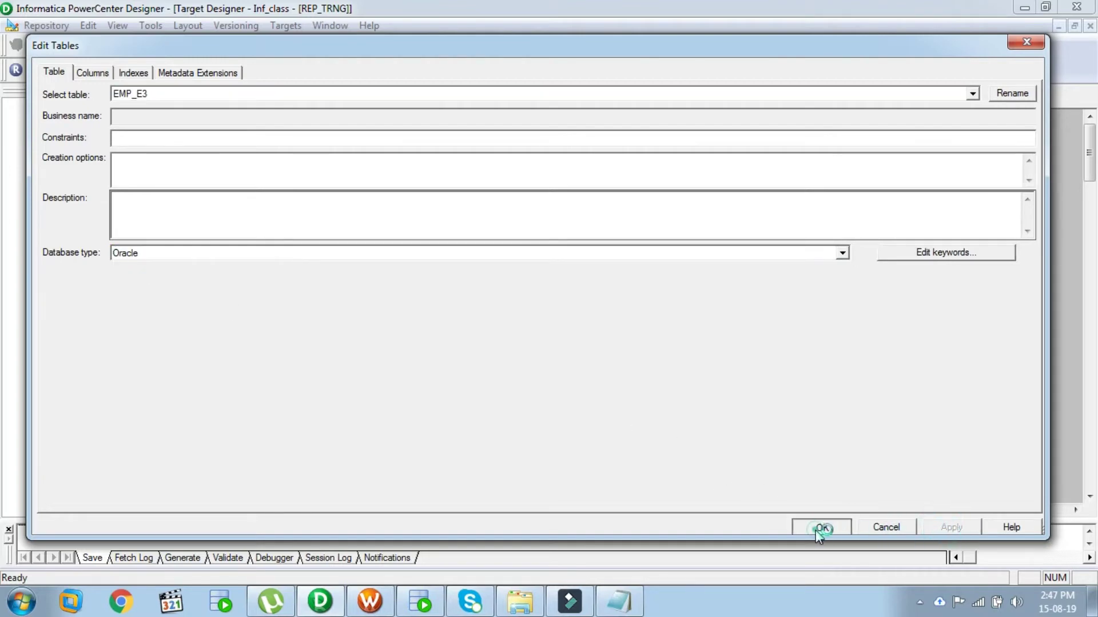
left_click(815, 529)
Generate and execute the SQL for the EMP_E3 target, overwriting the existing MKTABLES.SQL file
left_click(285, 25)
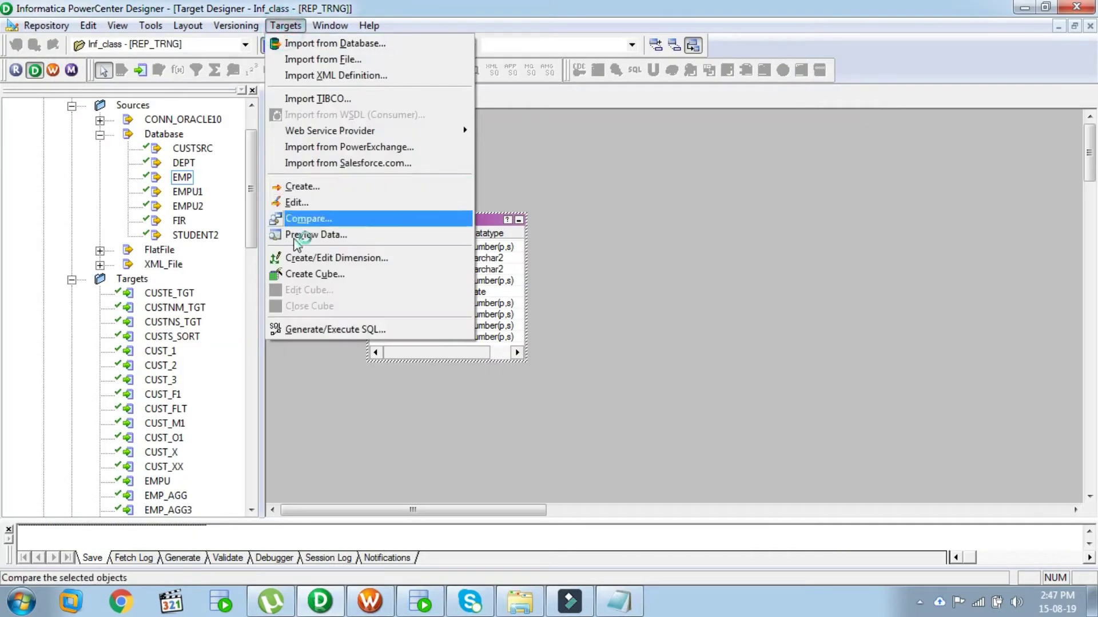
left_click(276, 336)
left_click(797, 372)
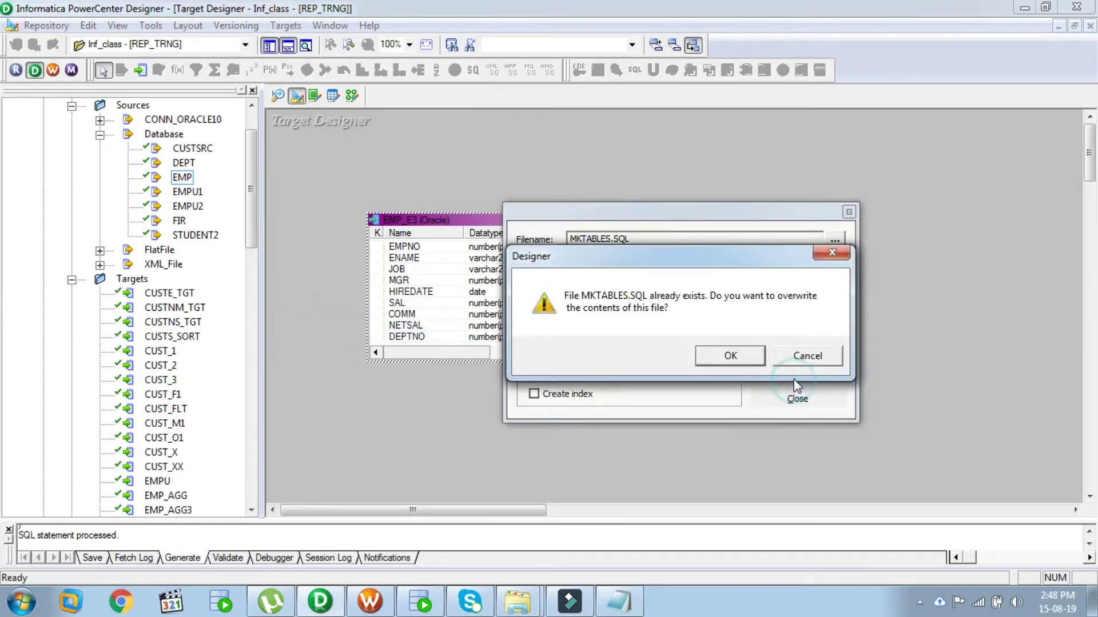
left_click(730, 357)
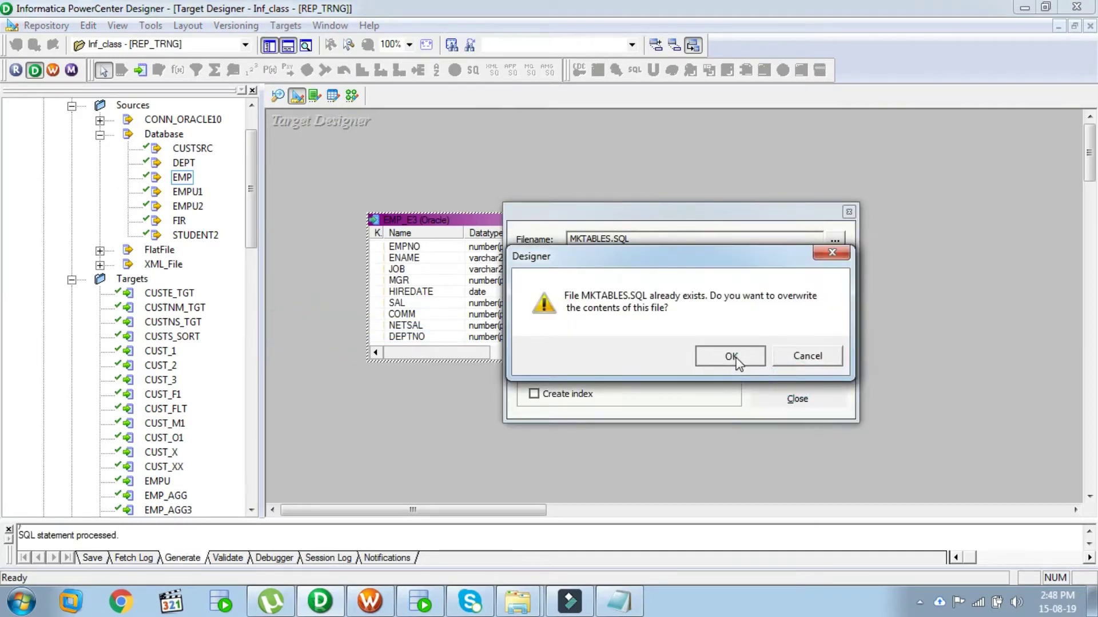
left_click(782, 407)
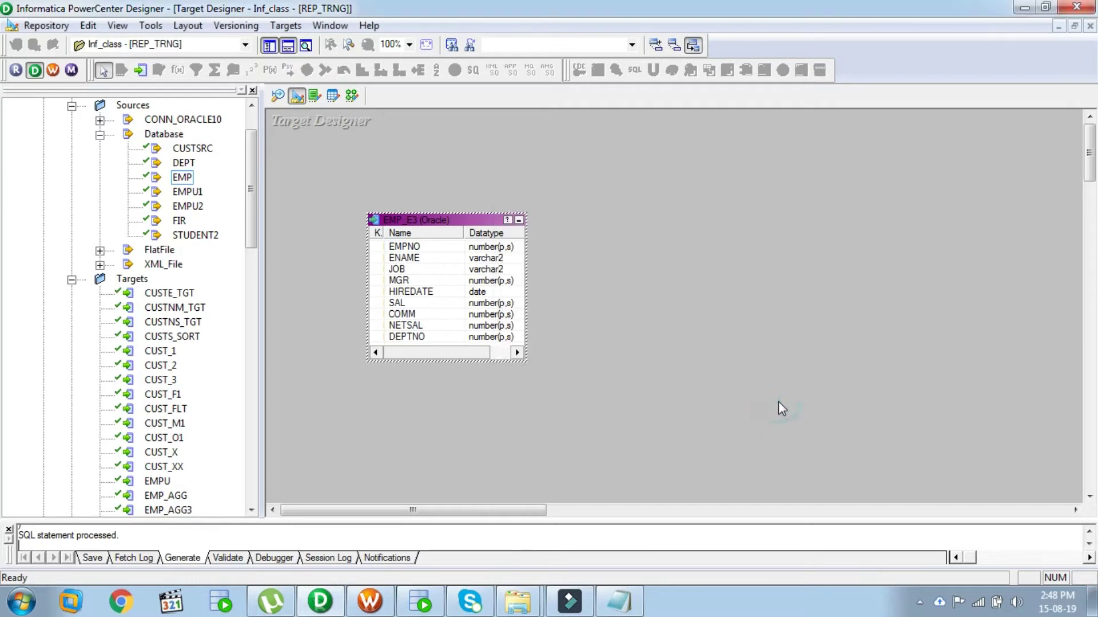
In the Mapping Designer, add the EMP database source to a new mapping named Map_Expression3
left_click(353, 96)
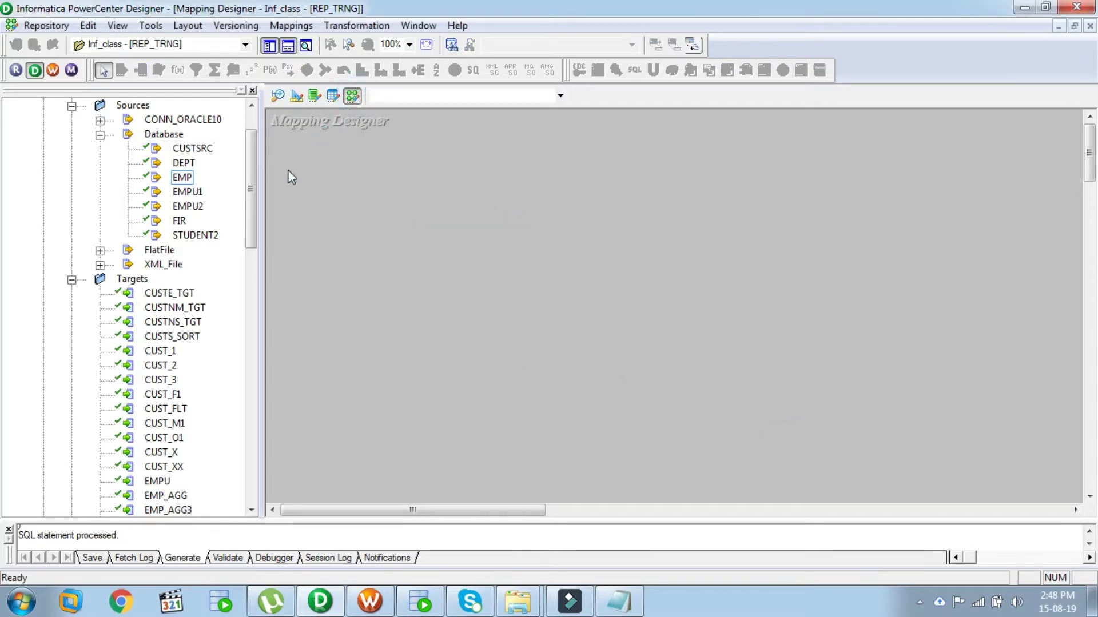
left_click(181, 179)
left_click_drag(181, 179, 358, 228)
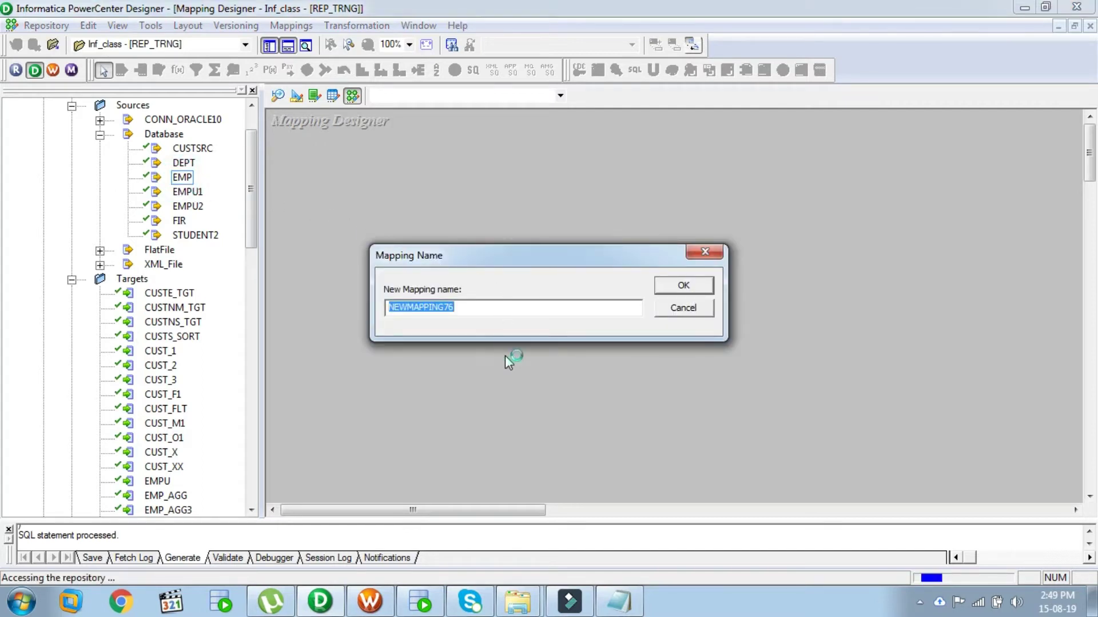
type("Map")
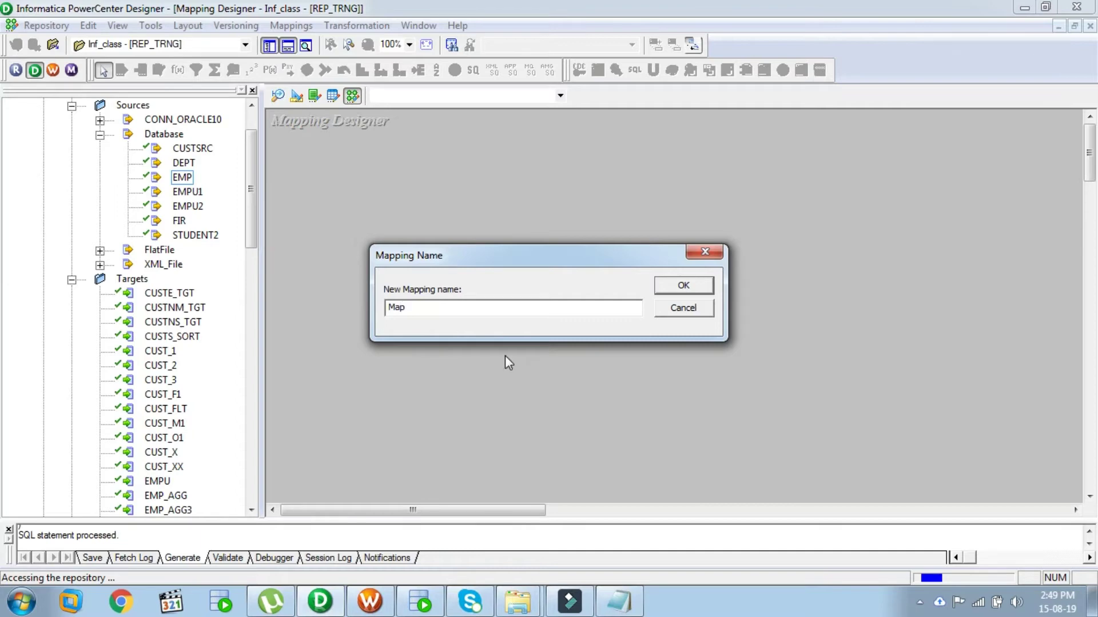
type("_Expression3")
left_click(682, 287)
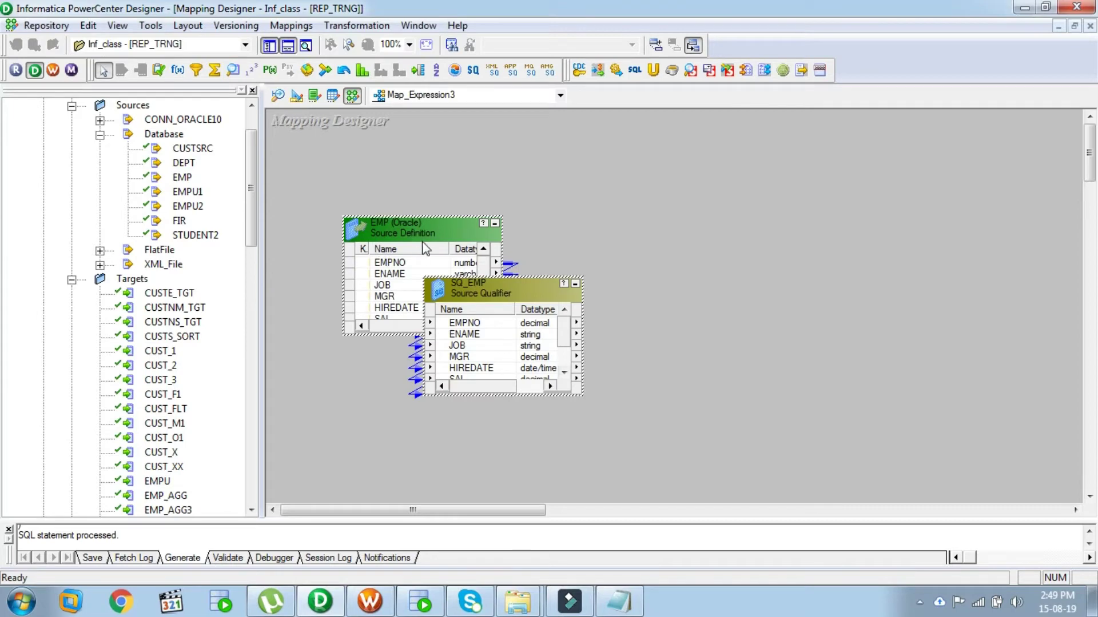
Place the EMP source and the SQ_EMP source qualifier side by side and enlarge both to show all their ports
left_click_drag(417, 235, 370, 230)
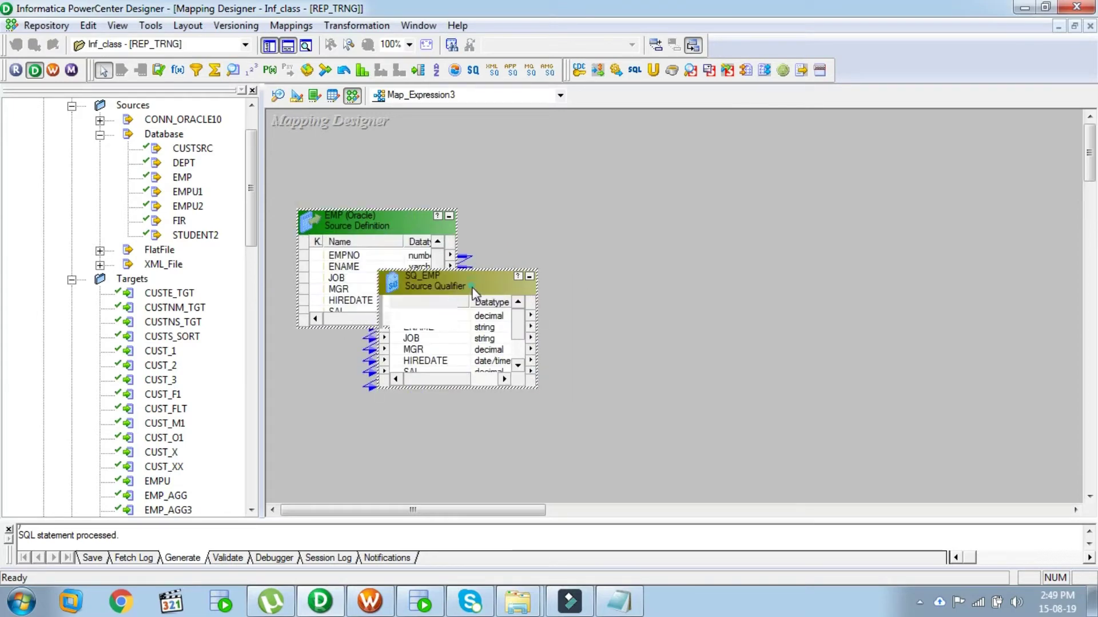
left_click_drag(446, 280, 553, 227)
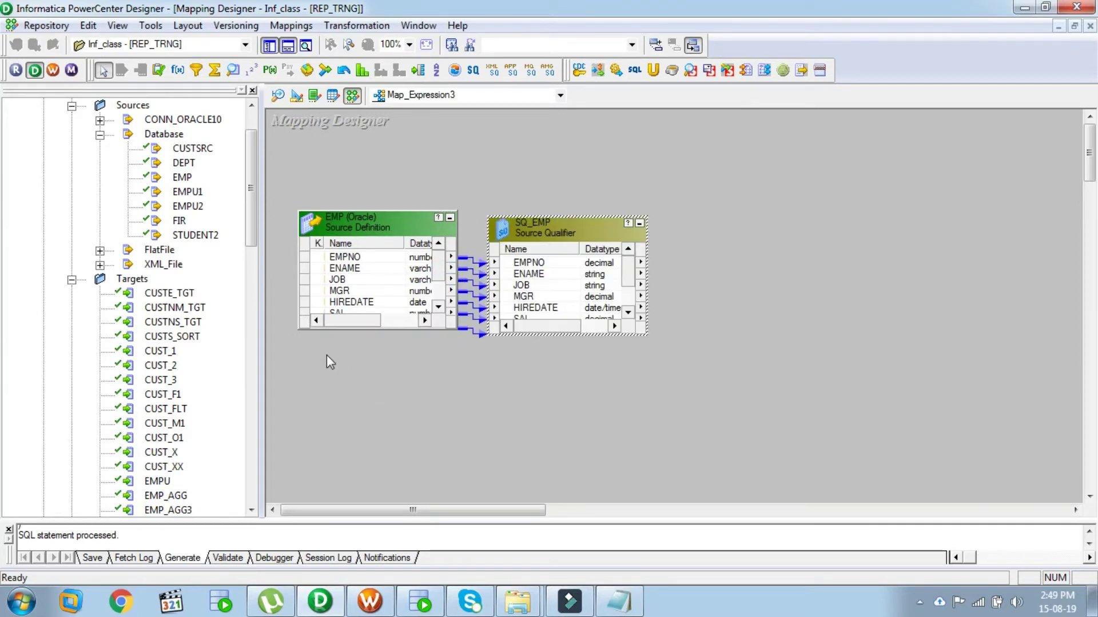
left_click_drag(373, 330, 373, 368)
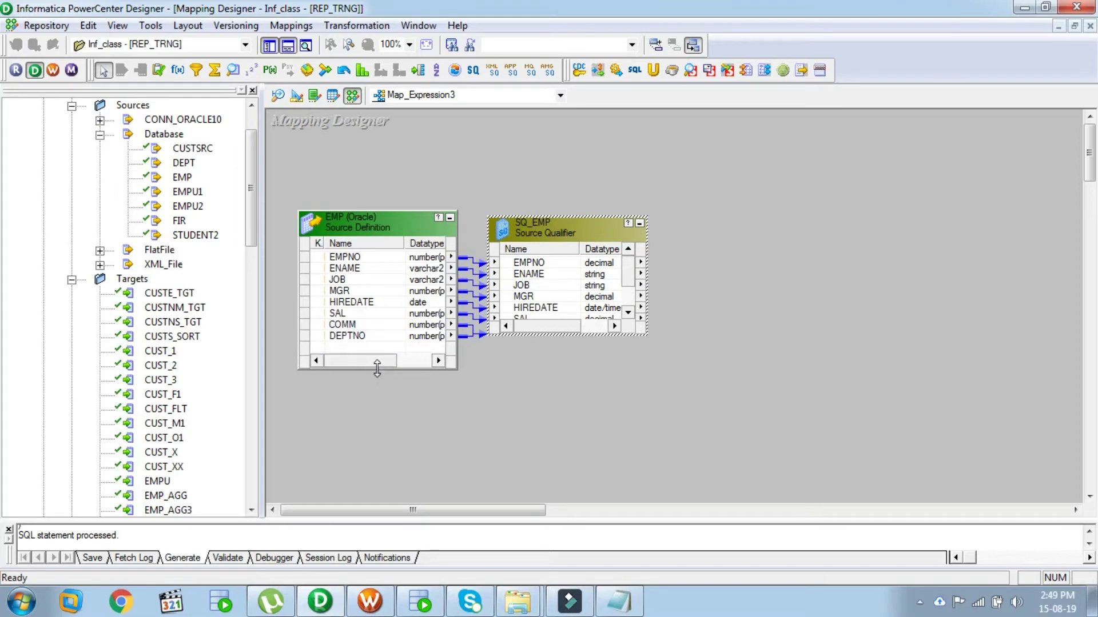
left_click_drag(567, 336, 567, 373)
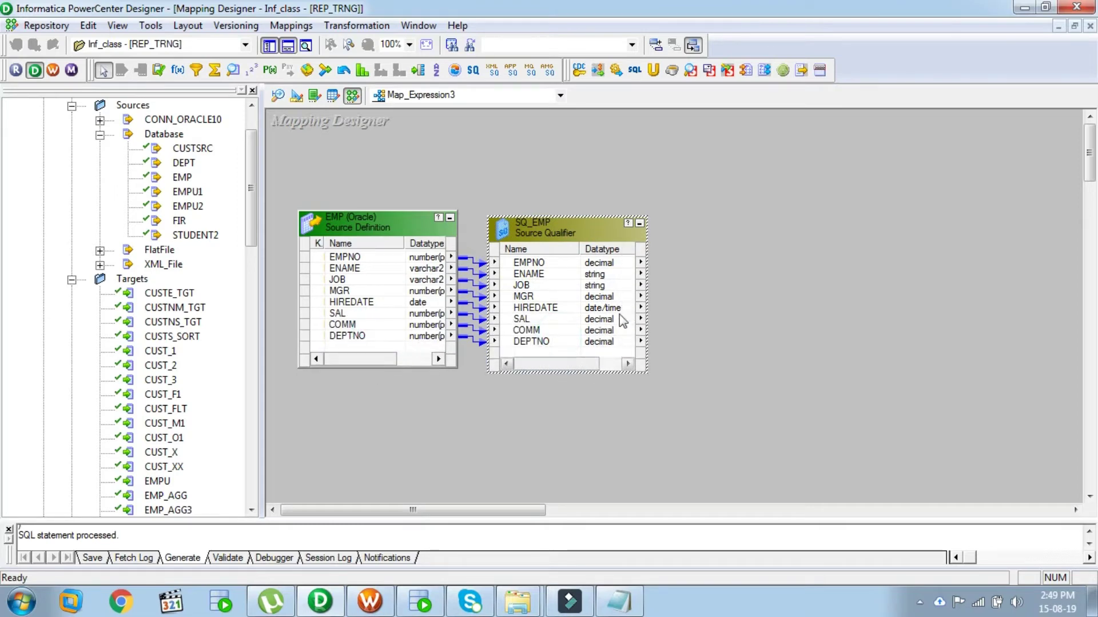
Create an Expression transformation named E1 and place it to the right of the SQ_EMP source qualifier
left_click(351, 25)
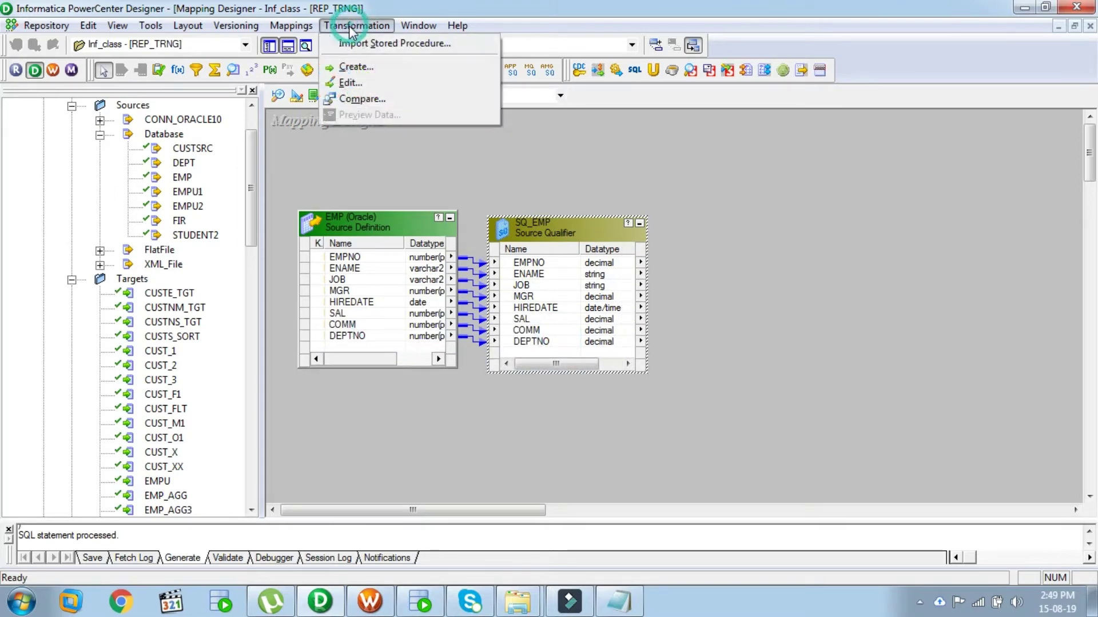
left_click(361, 67)
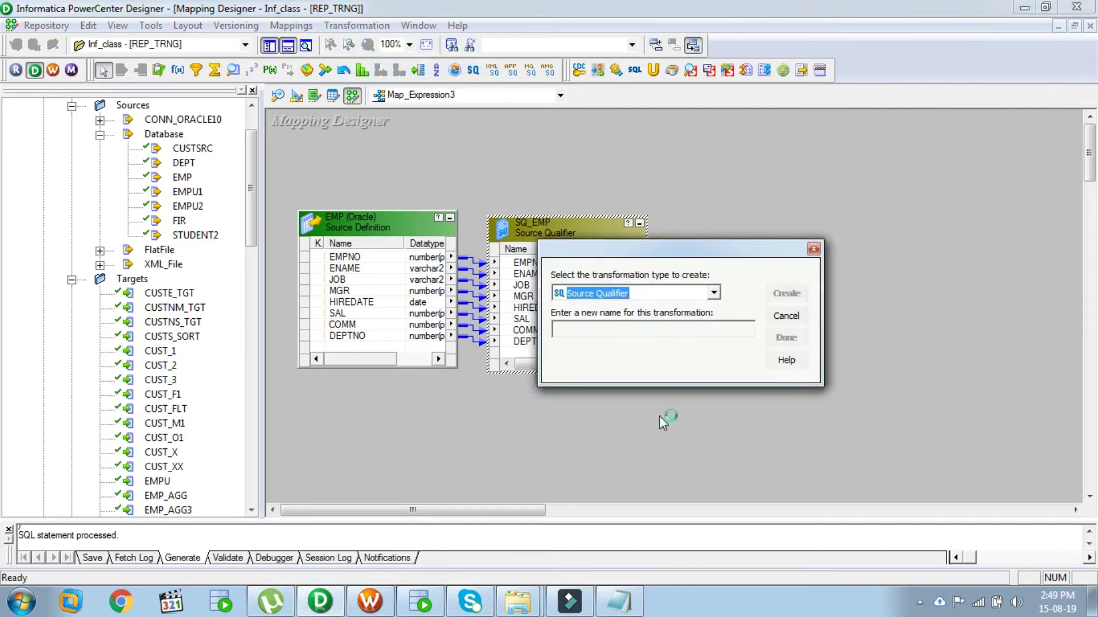
key("e")
left_click(596, 330)
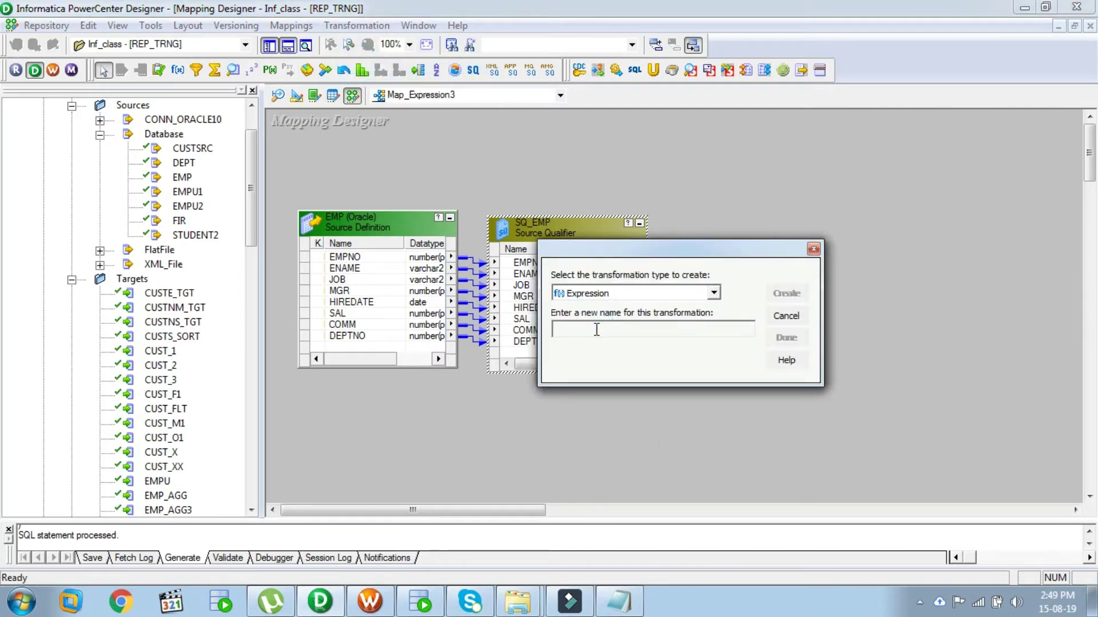
type("E1")
left_click(786, 293)
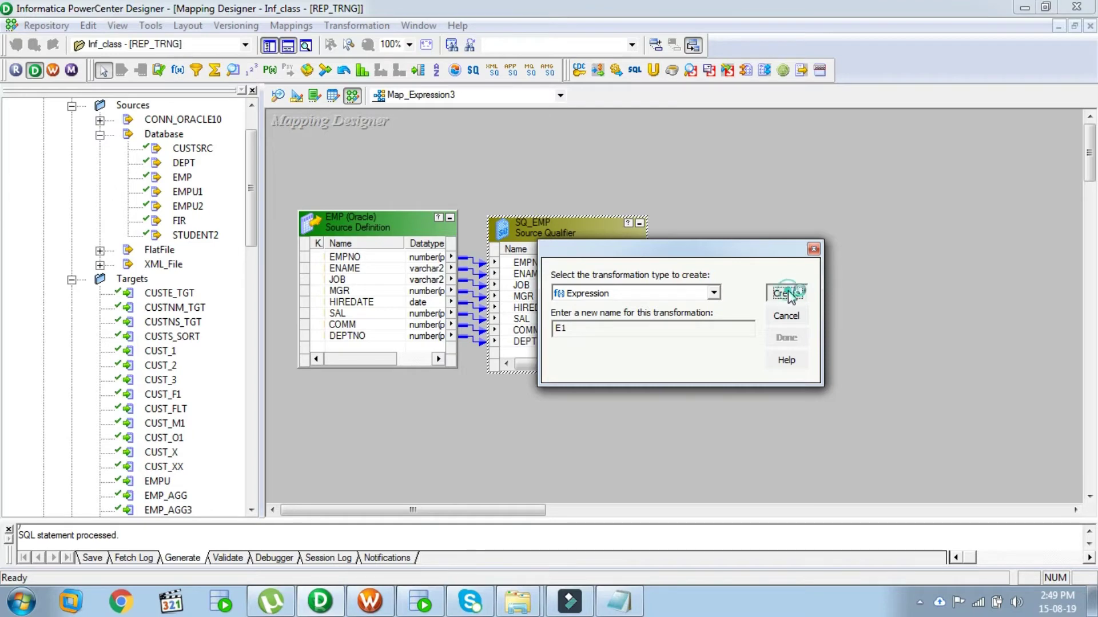
left_click(786, 338)
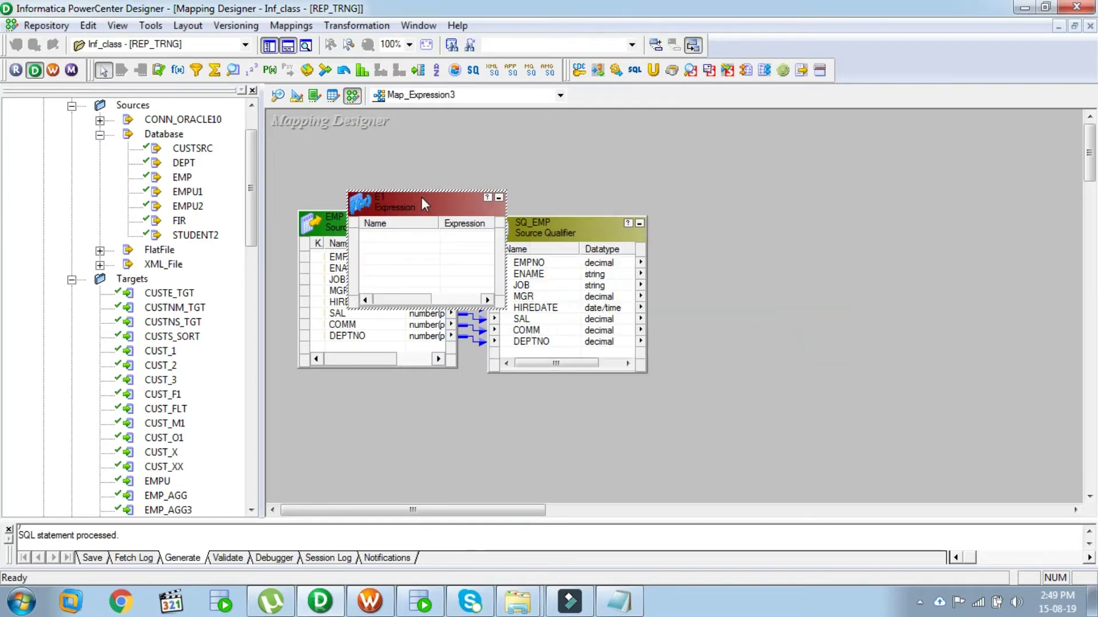
left_click_drag(422, 199, 779, 226)
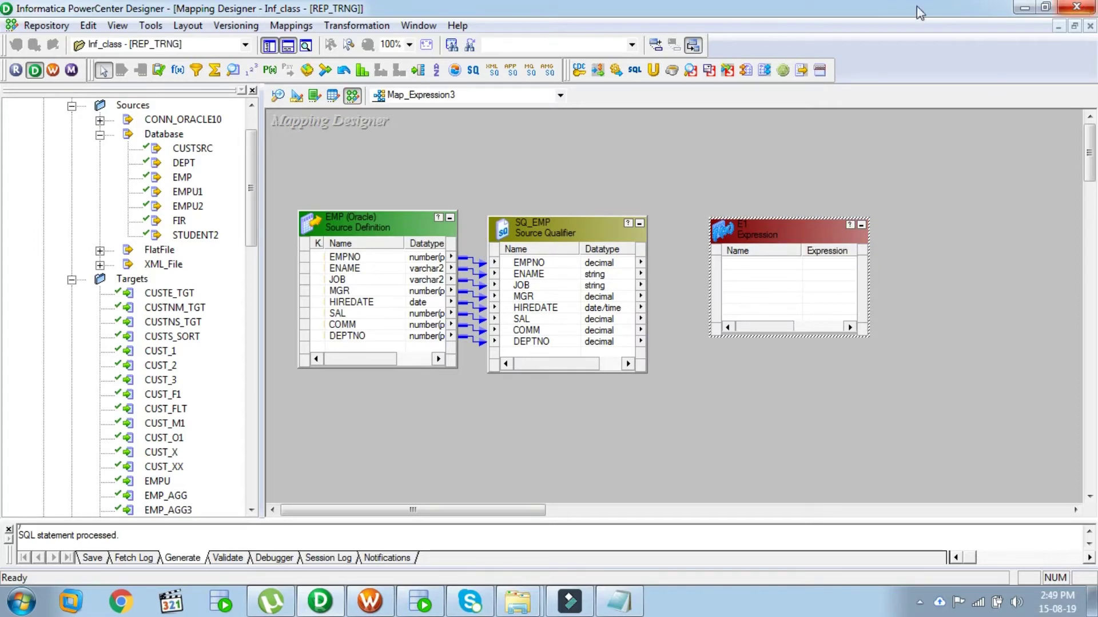
Link the SAL port of the SQ_EMP source qualifier into the E1 expression transformation
left_click(517, 319)
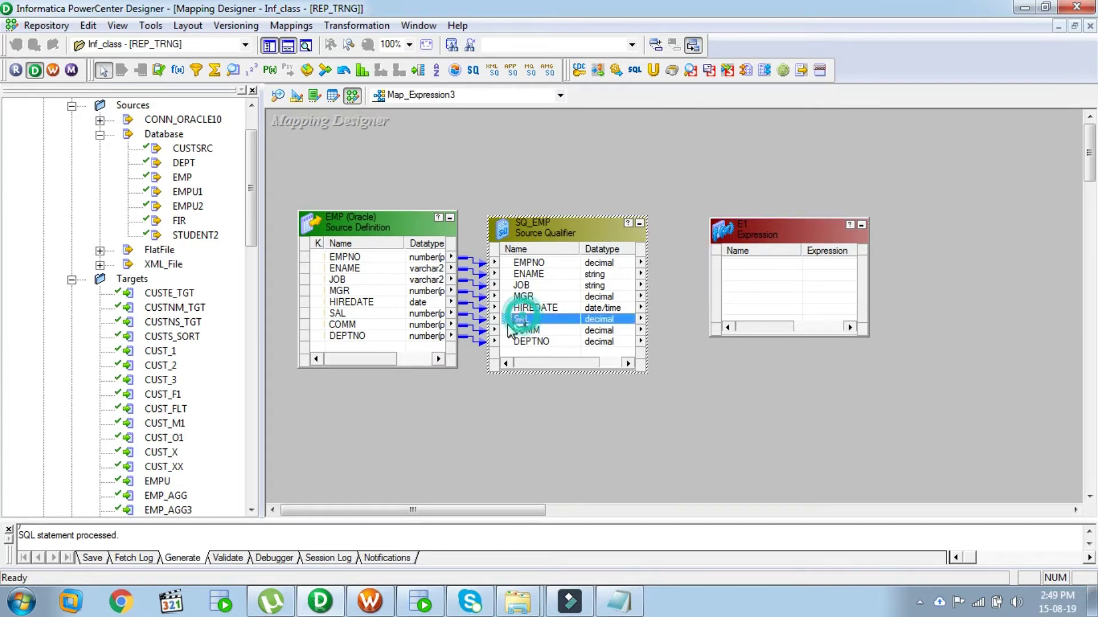
left_click_drag(508, 326, 745, 263)
left_click(754, 228)
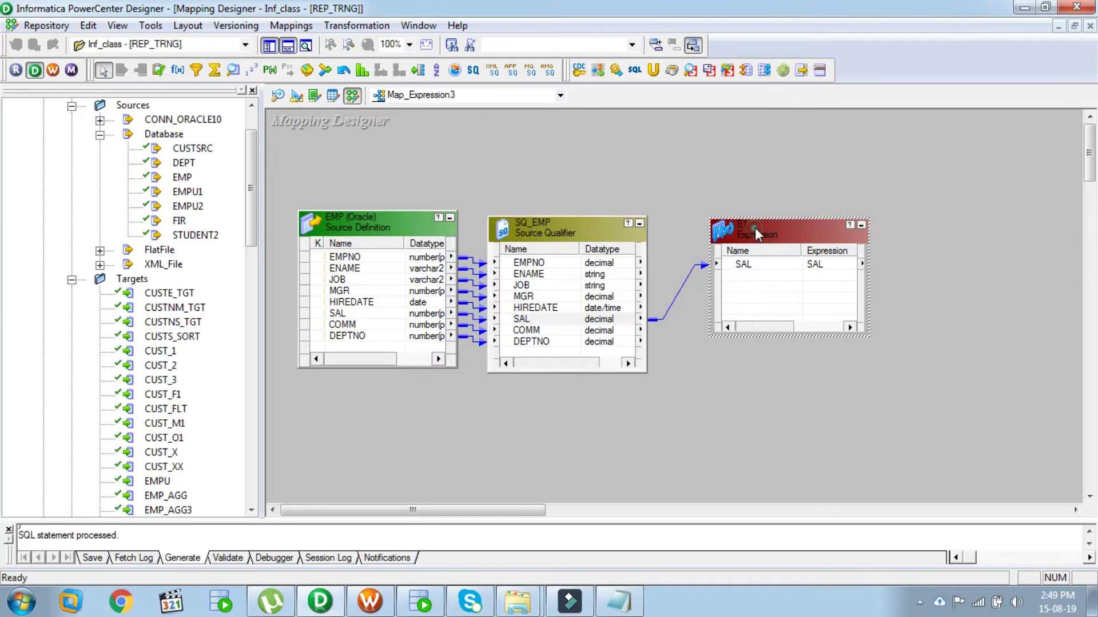
Add a port named NETSAL with datatype decimal to the E1 expression transformation
double_click(755, 228)
left_click(118, 73)
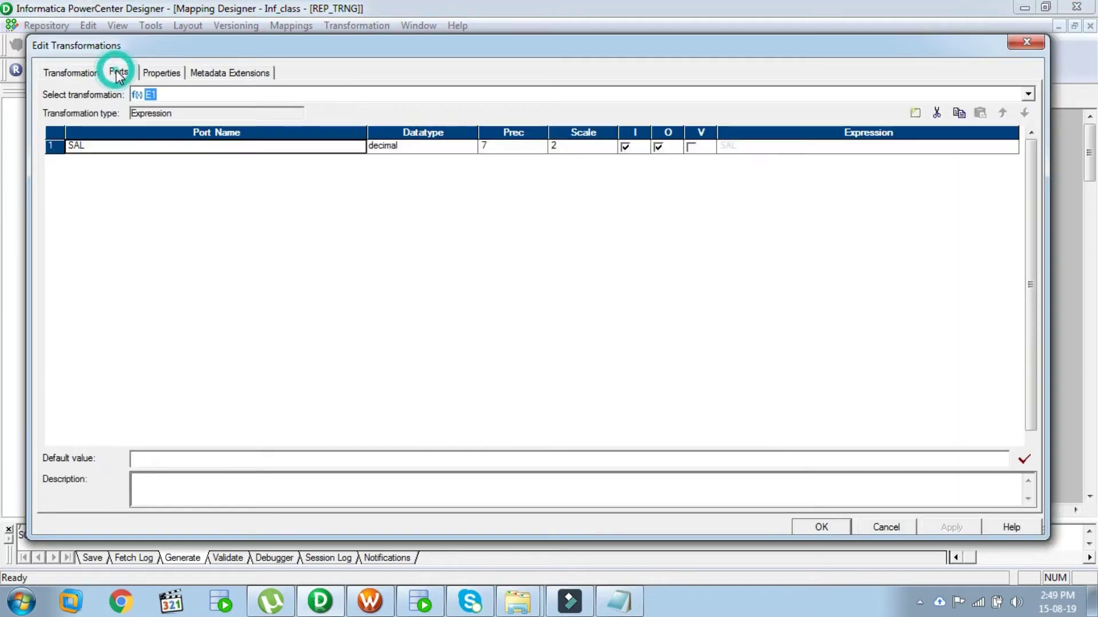
left_click(915, 114)
type("N")
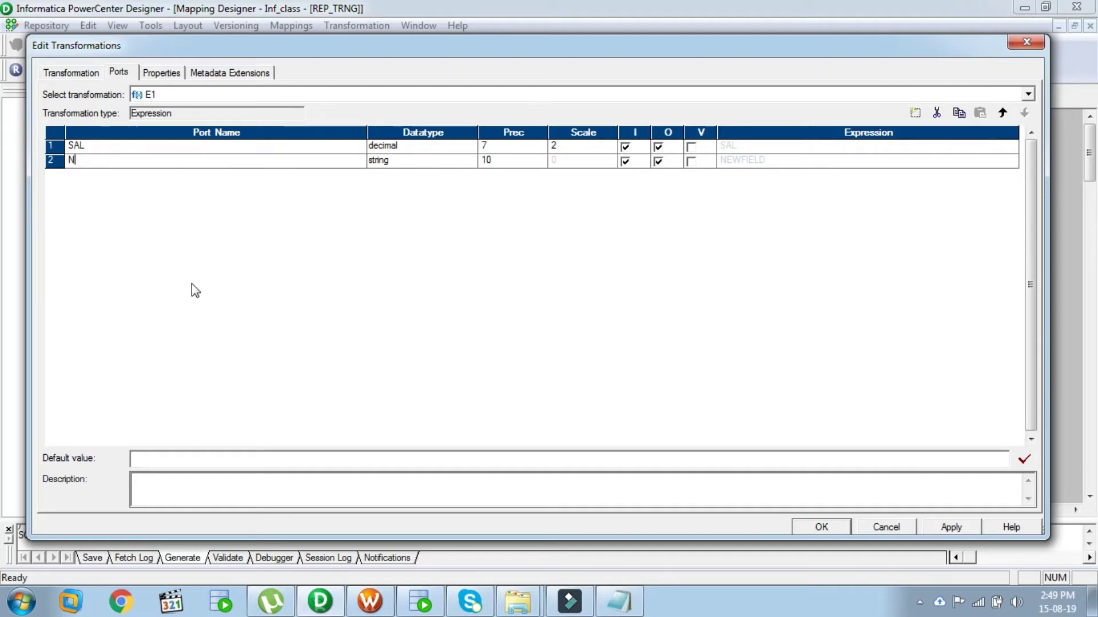
type("ETSAL")
left_click(452, 163)
left_click(467, 162)
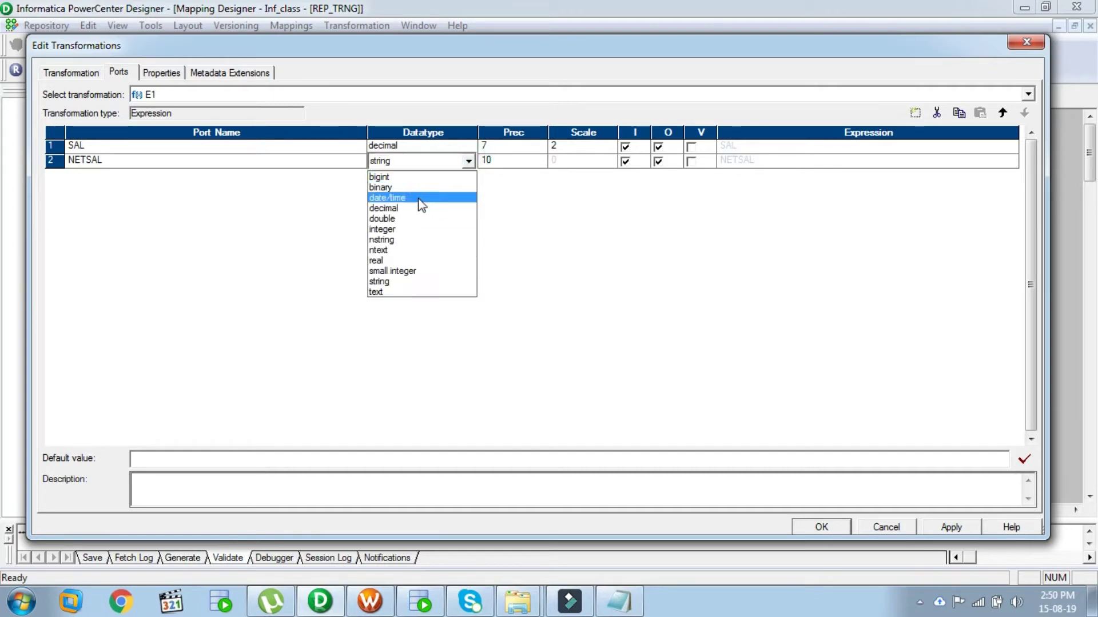
left_click(413, 210)
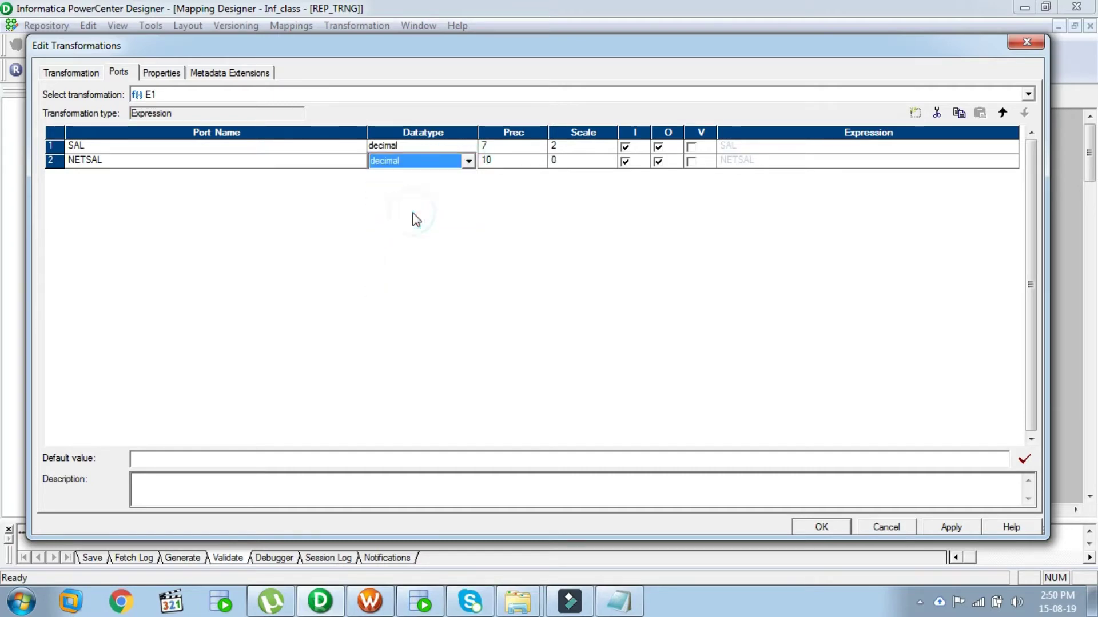
Make NETSAL an output-only port and replace its default expression with an empty IIF() function
left_click(625, 161)
left_click(838, 163)
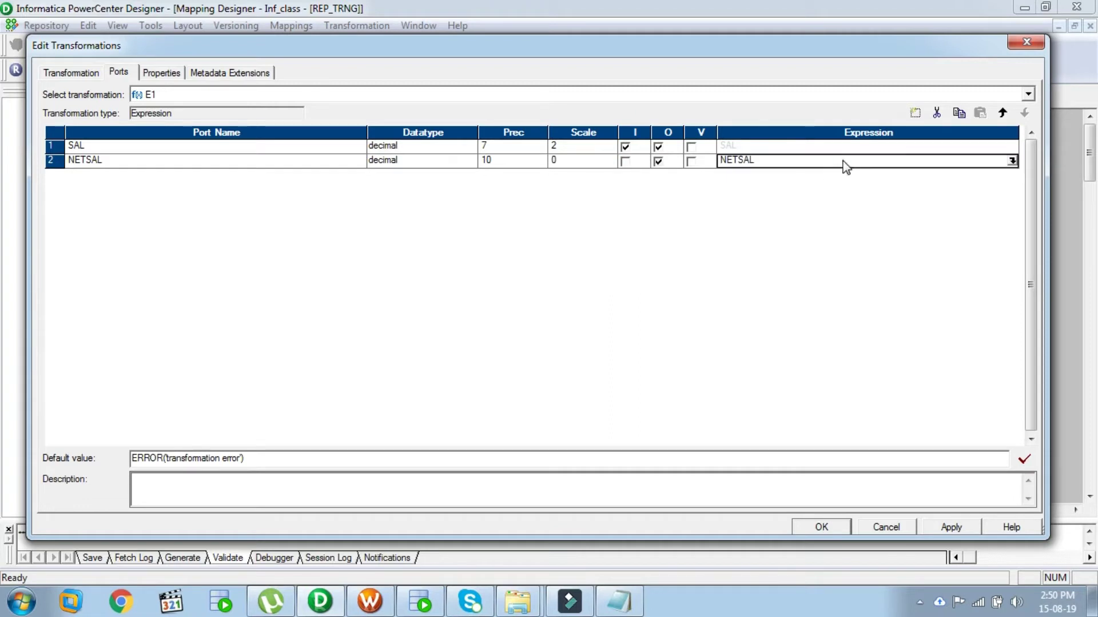
left_click(1012, 162)
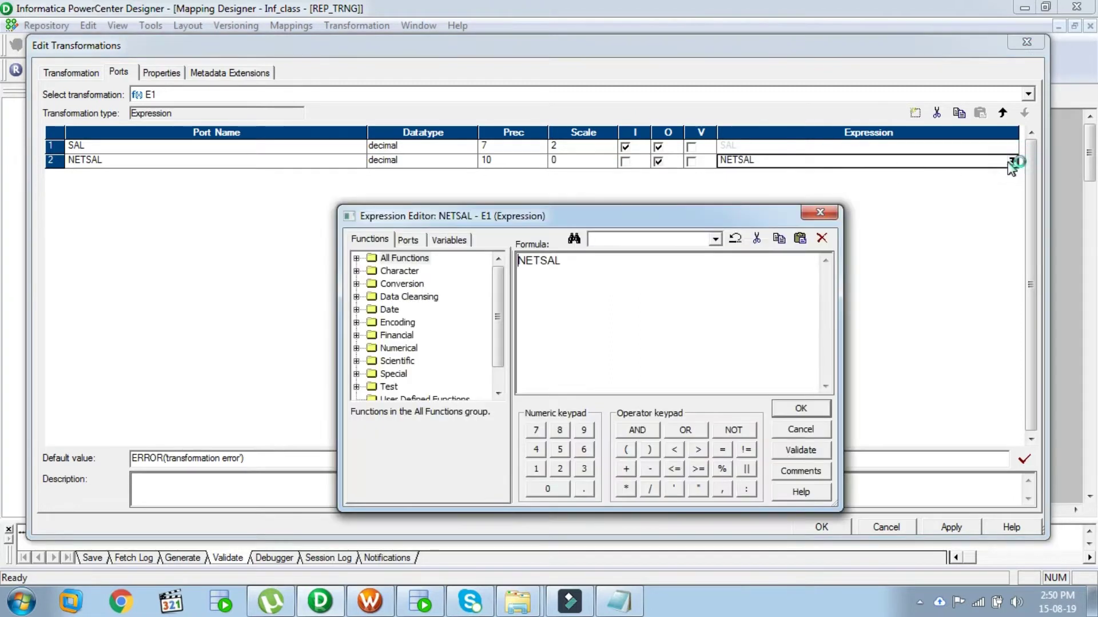
left_click_drag(632, 265, 421, 255)
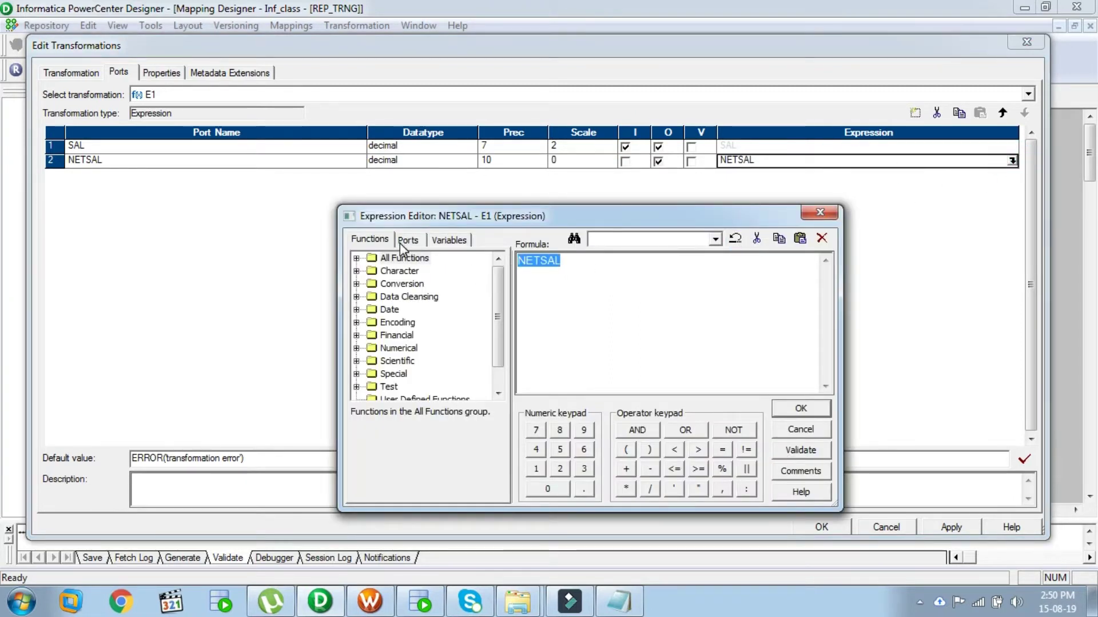
left_click(406, 240)
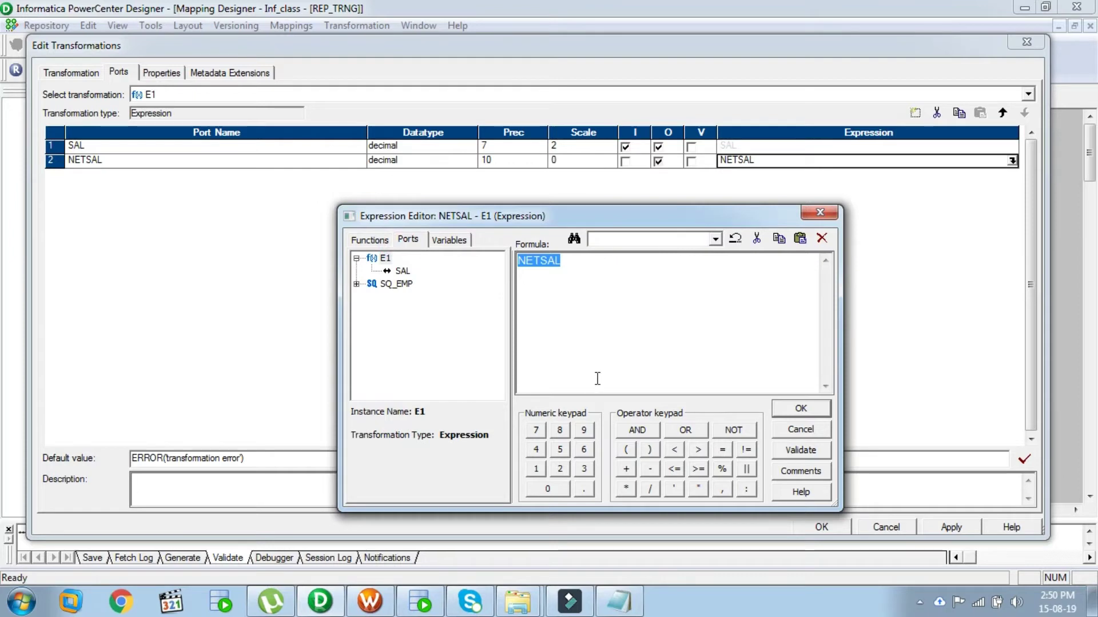
key("Delete")
type("IIF()")
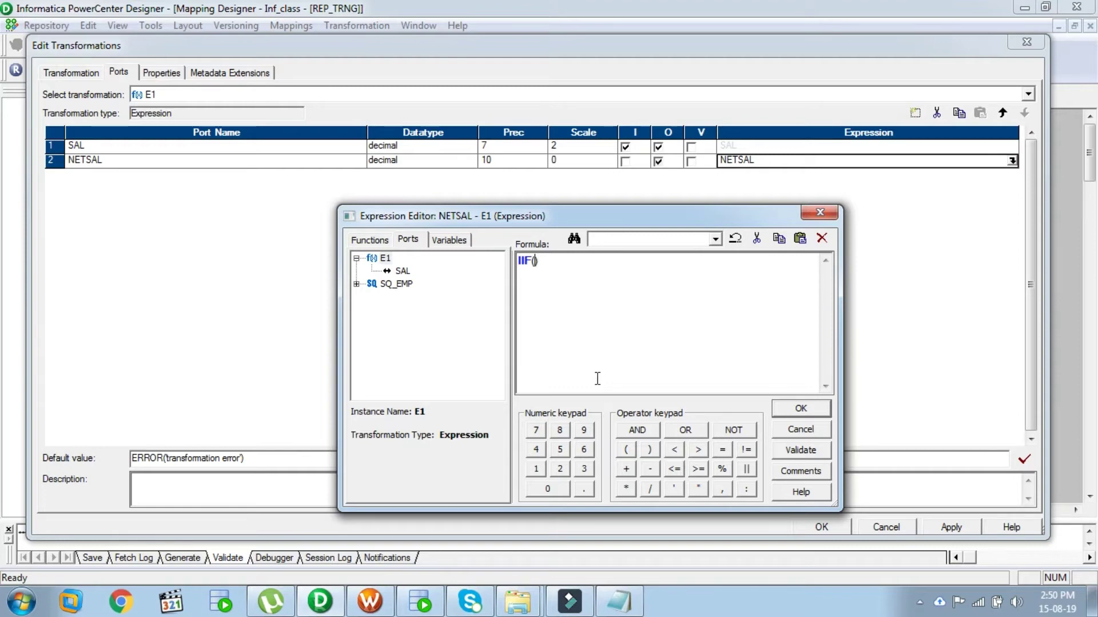
Enter SAL<4000 as the condition of the IIF function, followed by a comma
left_click(402, 271)
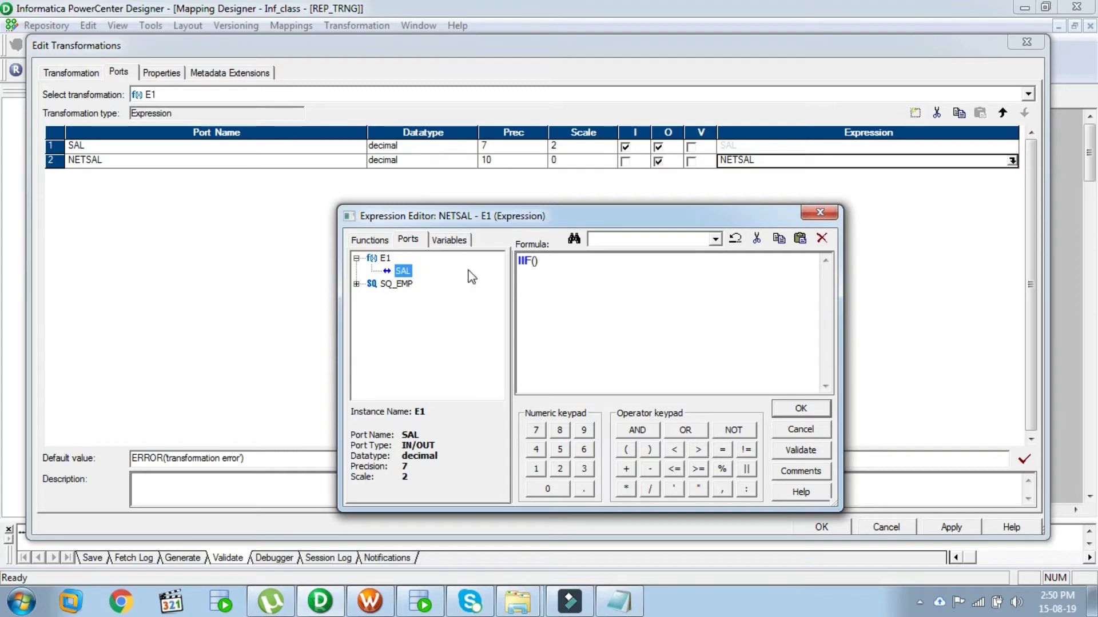
double_click(403, 272)
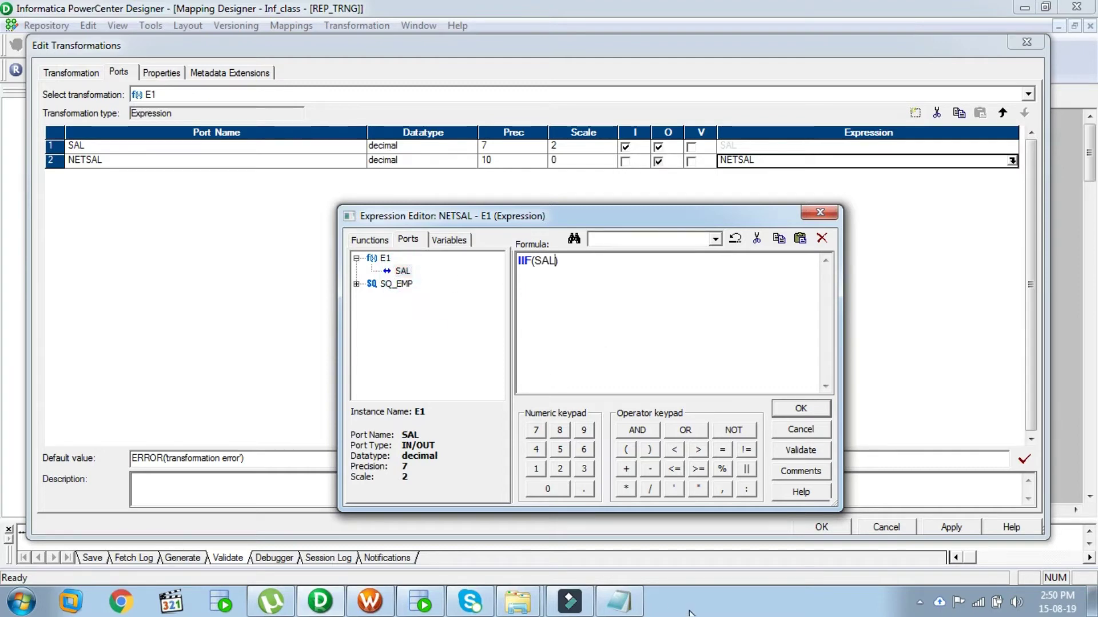
type("<4000")
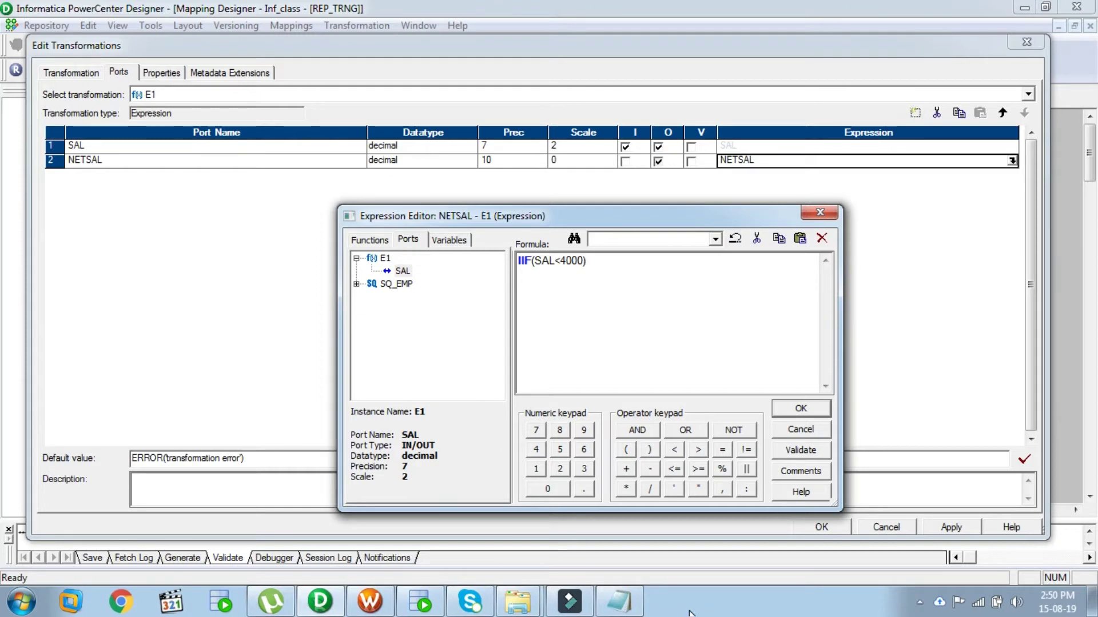
type(",sal")
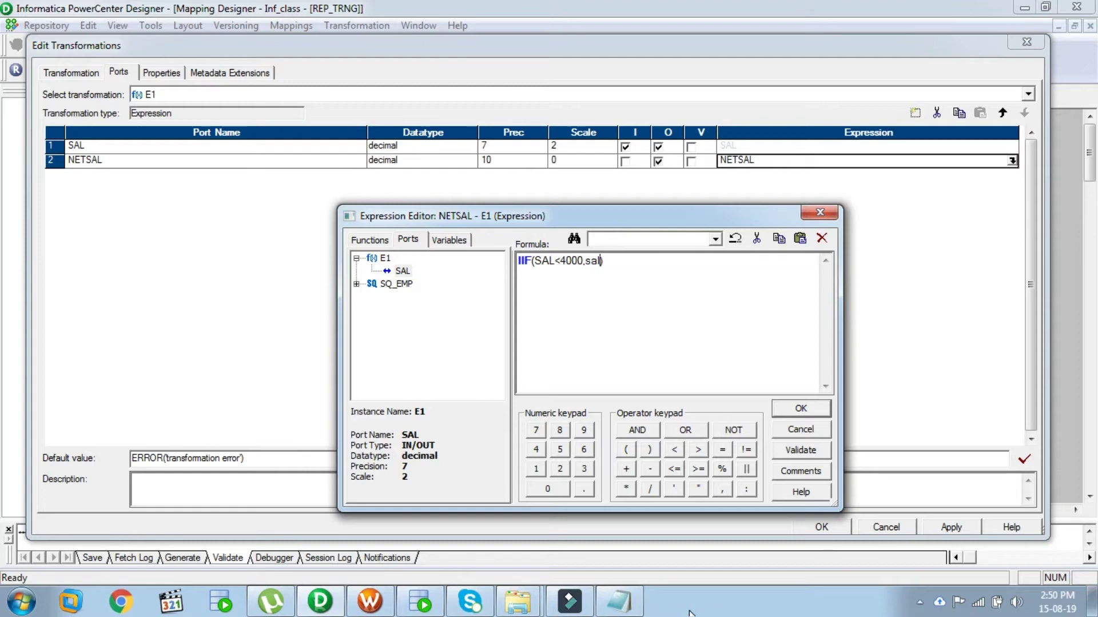
key("BackSpace")
key("BackSpace")
key("BackSpace")
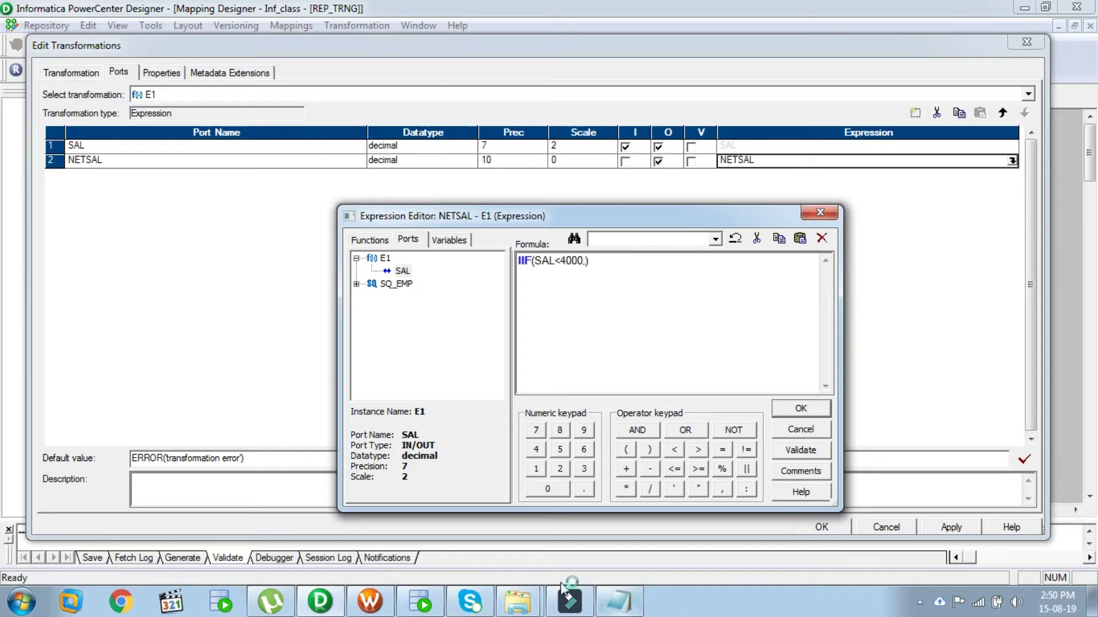
Enter SAL+SAL * 0.2 as the value the IIF function returns when the condition is true
double_click(400, 272)
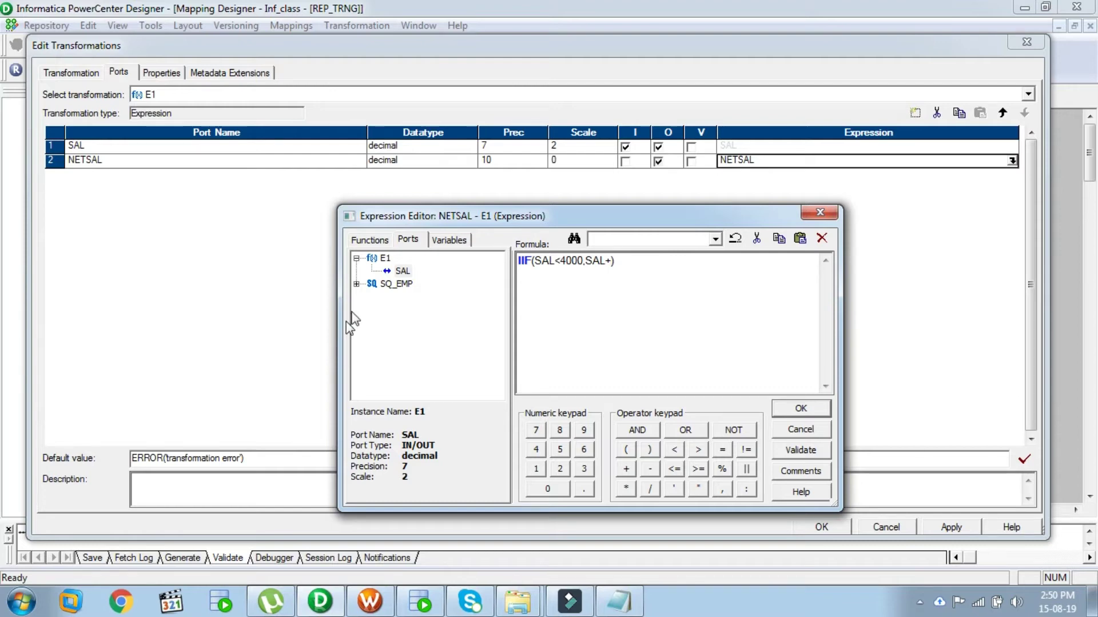
double_click(400, 270)
left_click(626, 490)
left_click(626, 490)
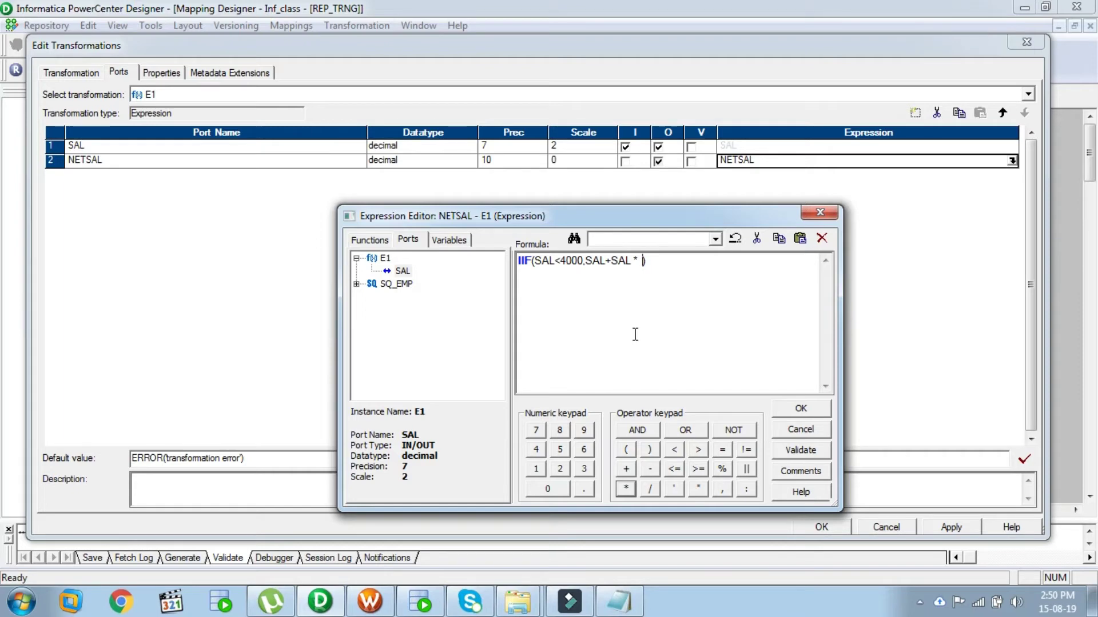
key("BackSpace")
type("0.2,")
Enter SAL+SAL * 0.1 as the value the IIF function returns when the condition is false
left_click(404, 271)
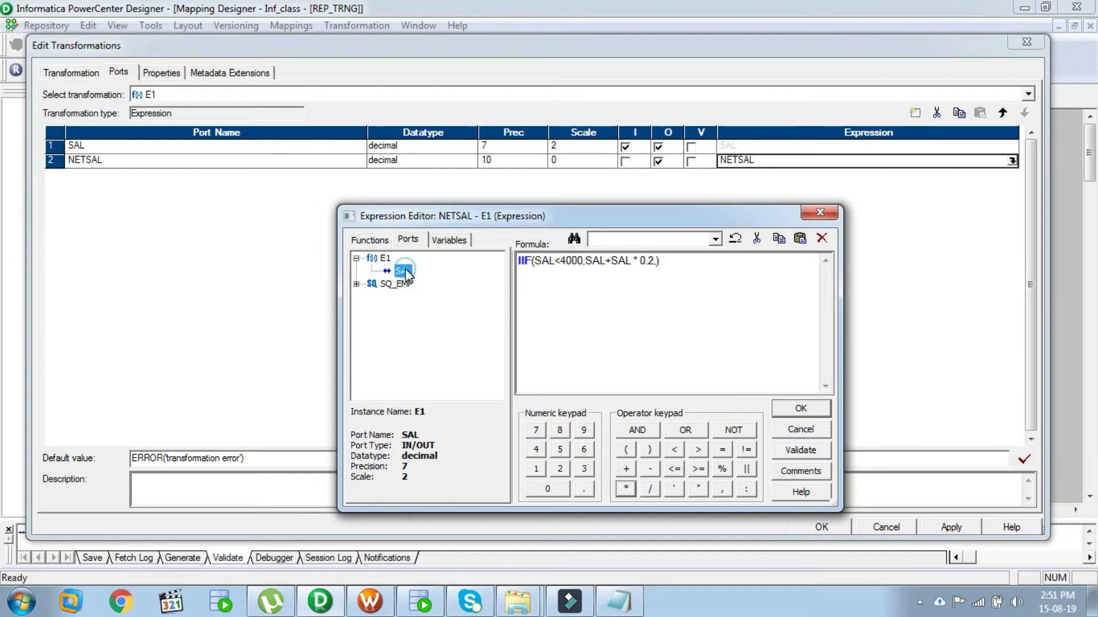
double_click(404, 271)
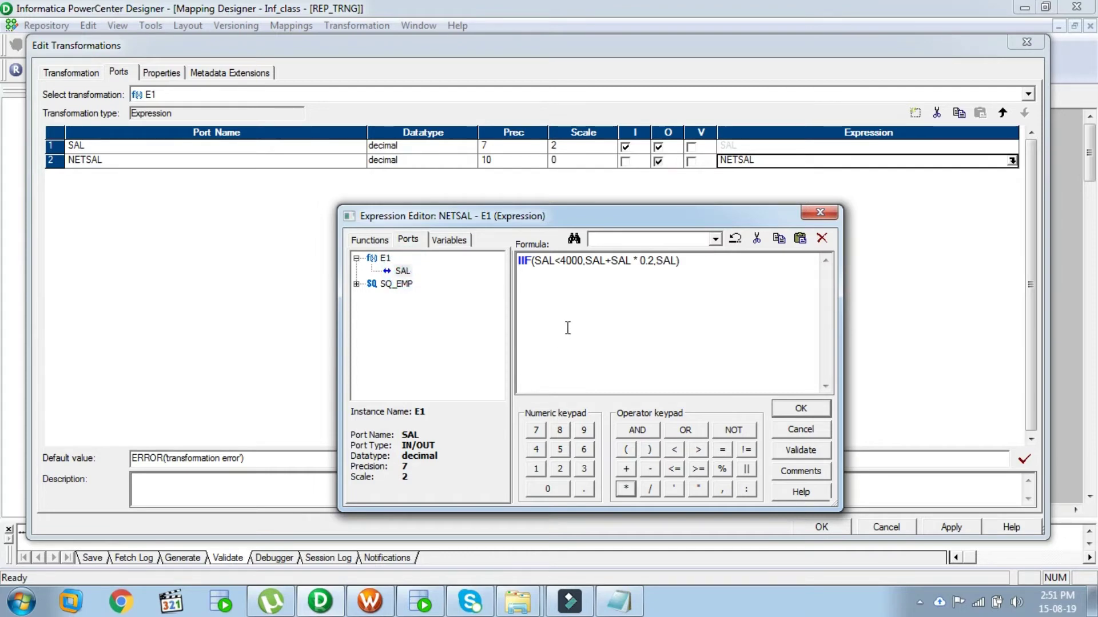
double_click(400, 270)
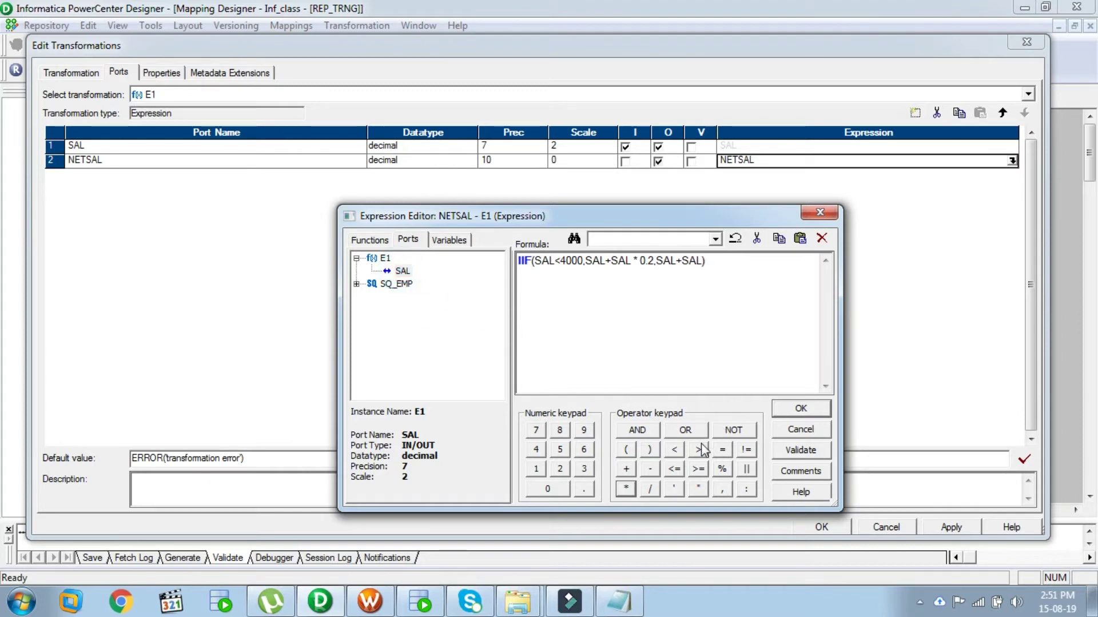
left_click(626, 489)
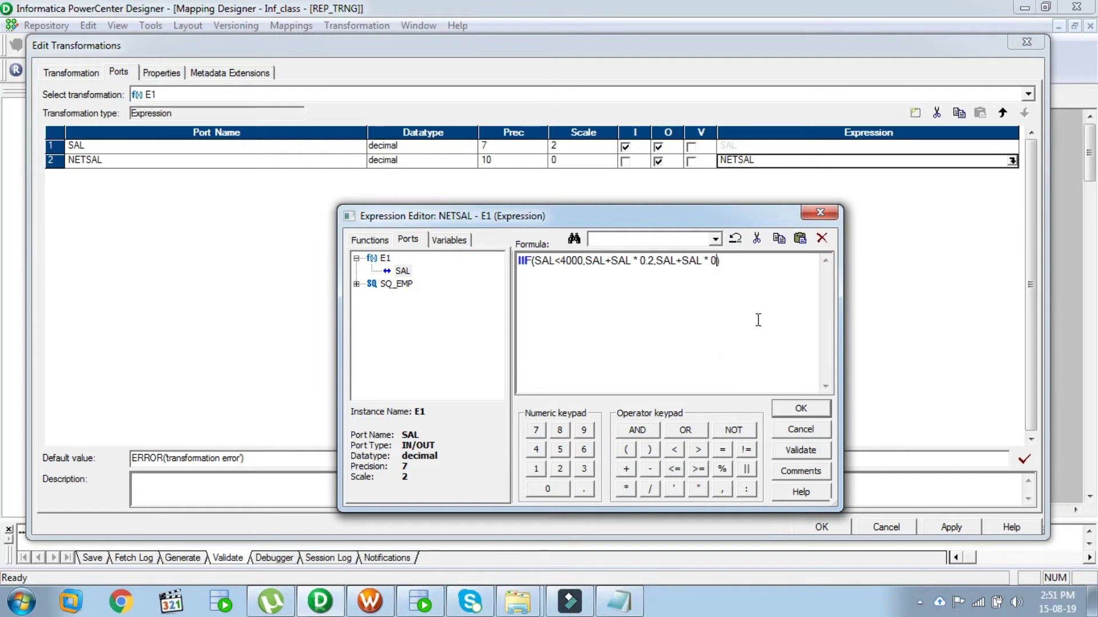
type("0.1")
Cut the IIF function's whole bracketed argument list and start a new one with the condition SAL<2000
left_click_drag(742, 269, 539, 266)
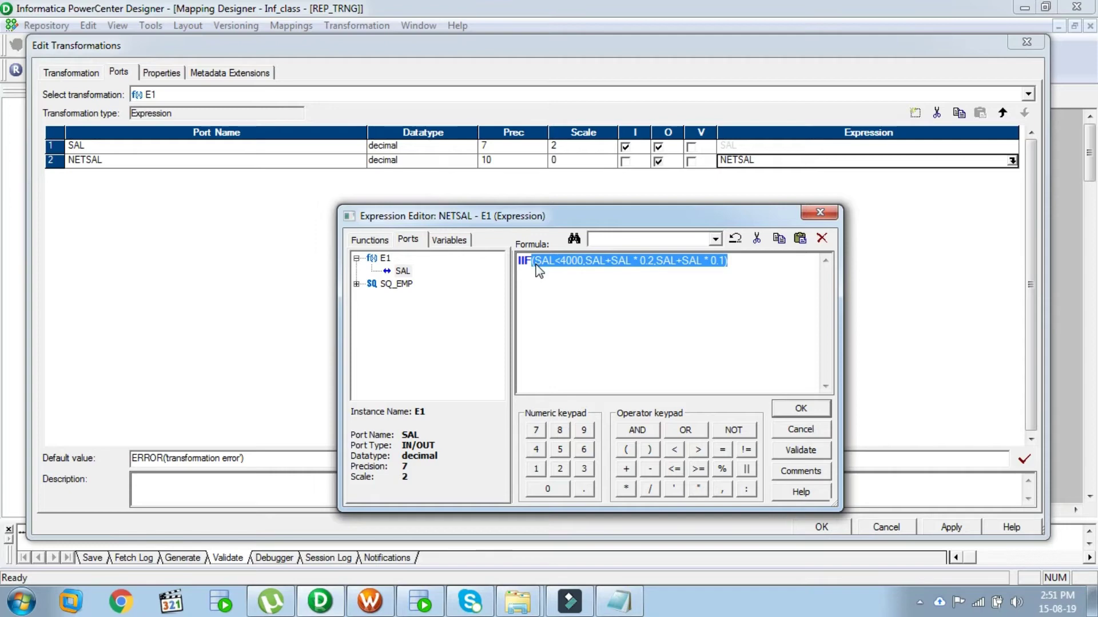
key("BackSpace")
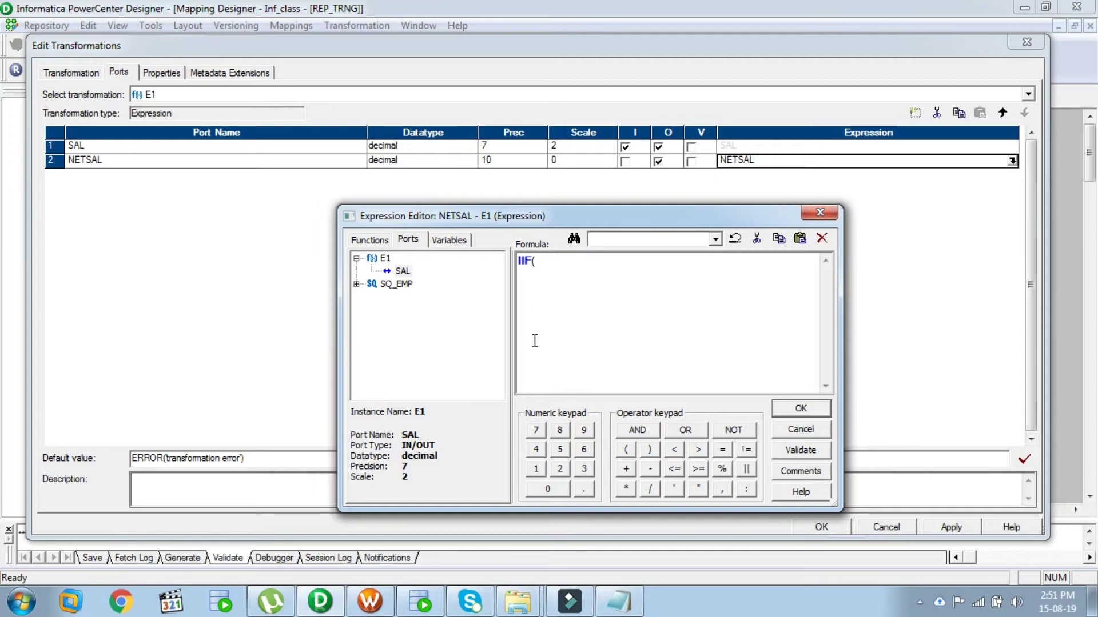
double_click(402, 270)
type("<200")
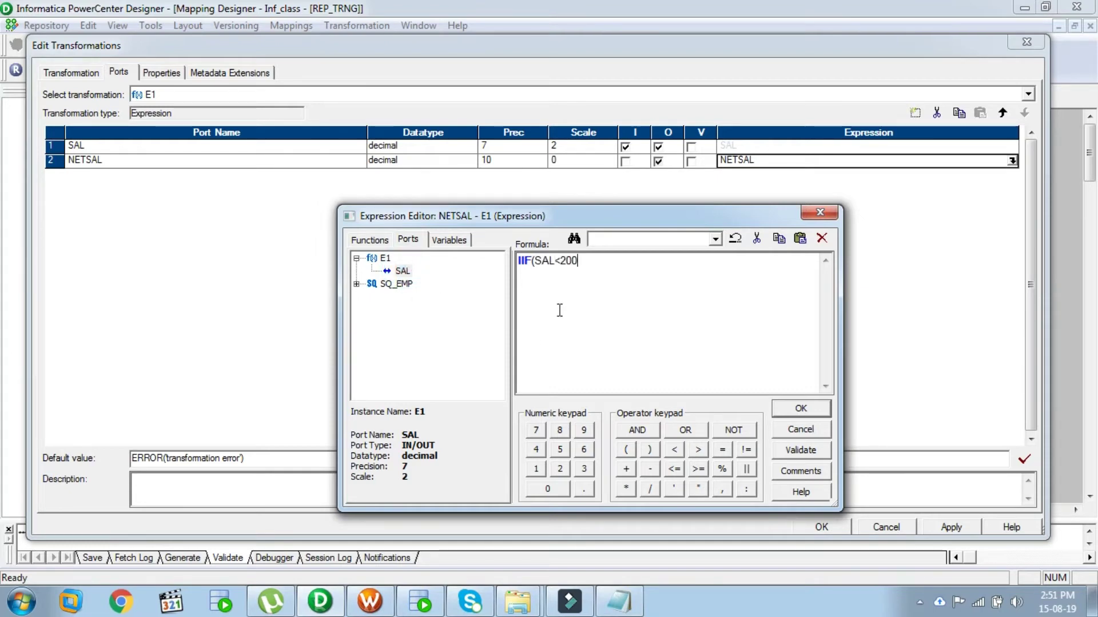
type("0")
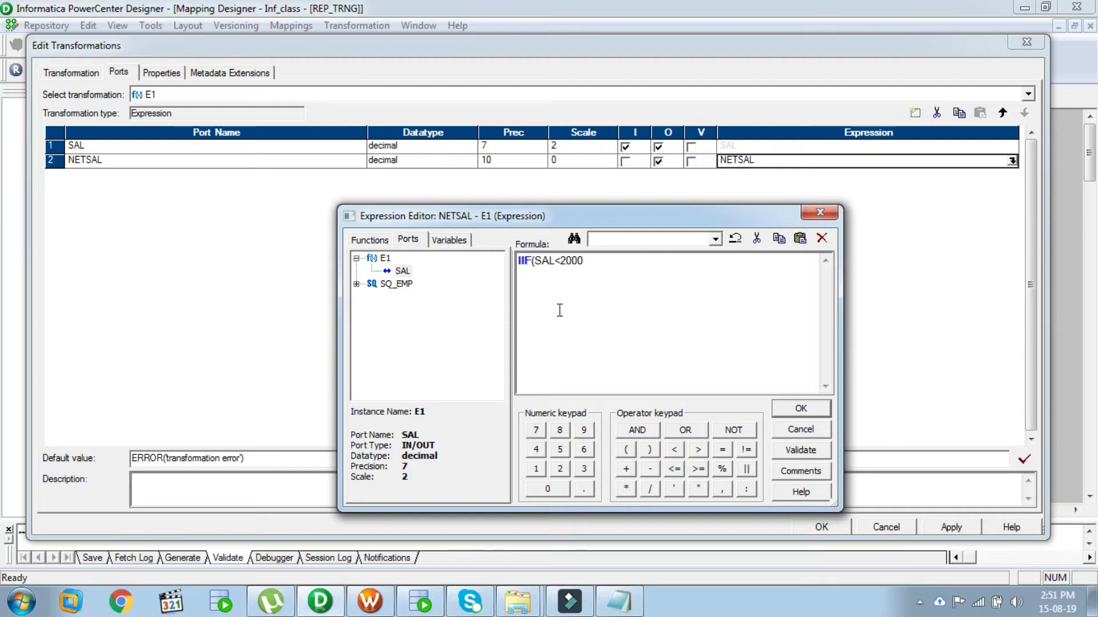
type(",")
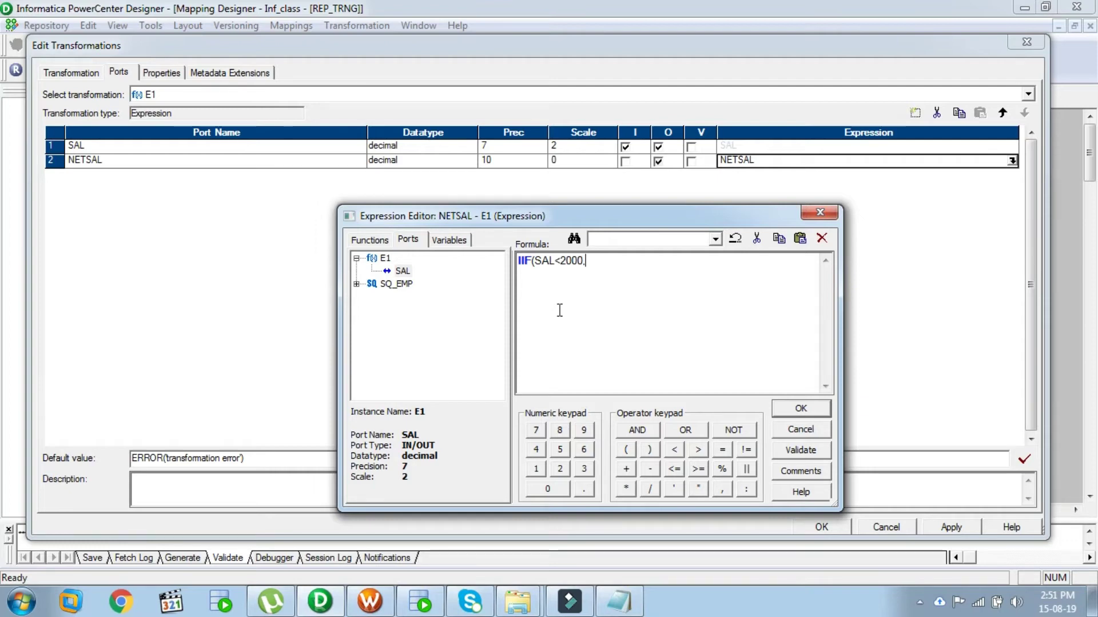
Add SAL+SAL * 0.3 as the true value and (SAL<4000,SAL+SAL * 0.2,SAL+SAL * 0.1) as the false value, closing the outer bracket
left_click_drag(402, 271, 581, 320)
double_click(402, 270)
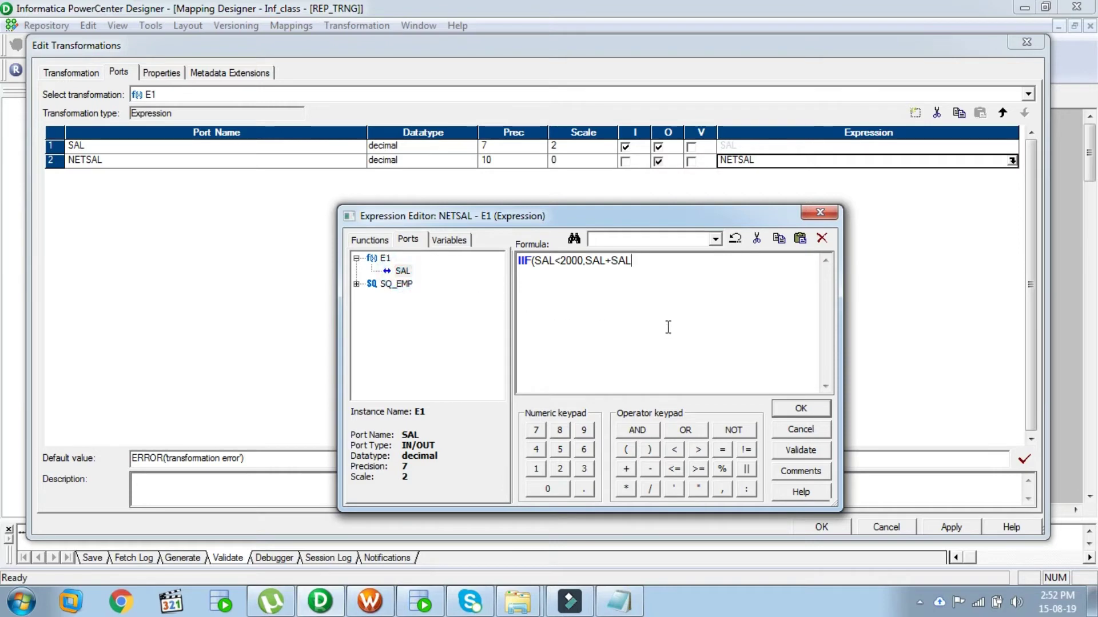
left_click(626, 489)
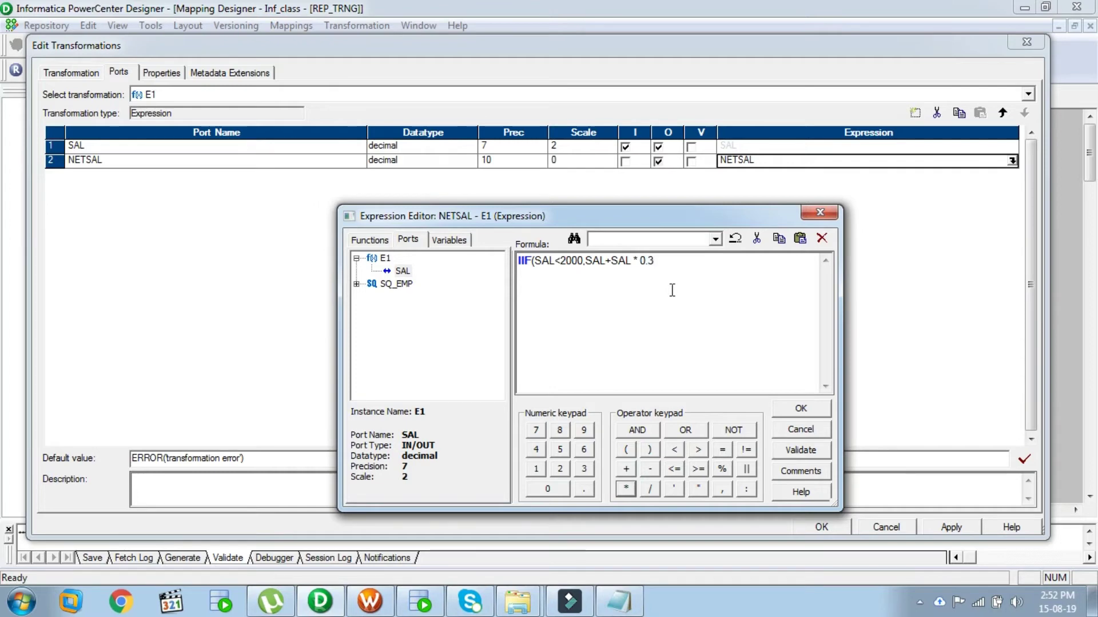
type("0.3,")
type("(SAL<4000,SAL+SAL * 0.2,SAL+SAL * 0.1)")
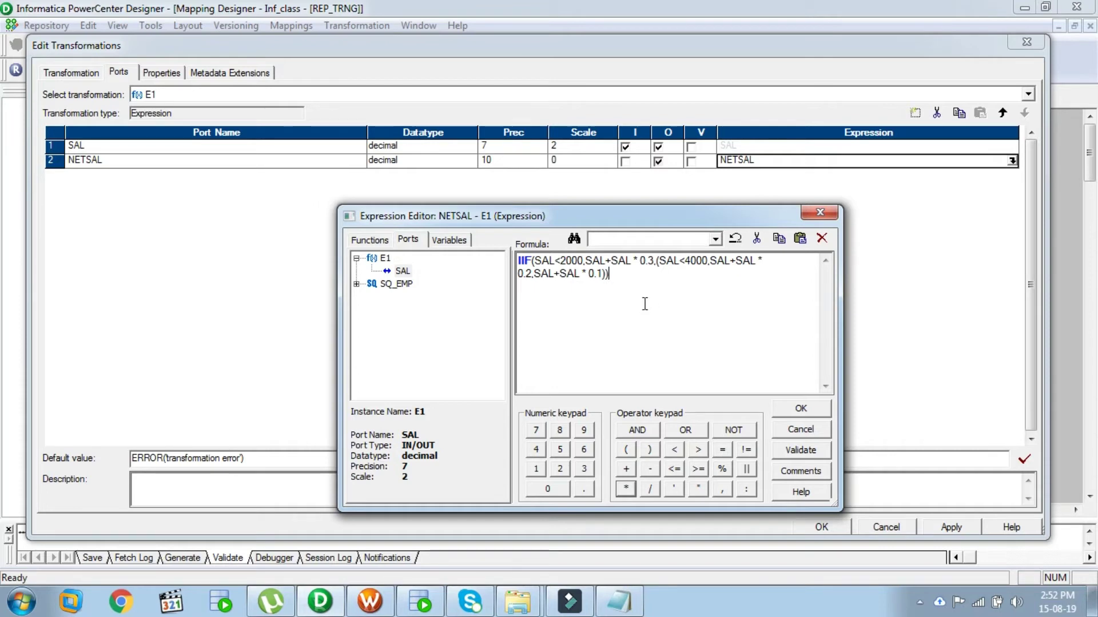
Validate the formula and insert the missing IIF in front of the nested SAL<4000 argument list
left_click(800, 450)
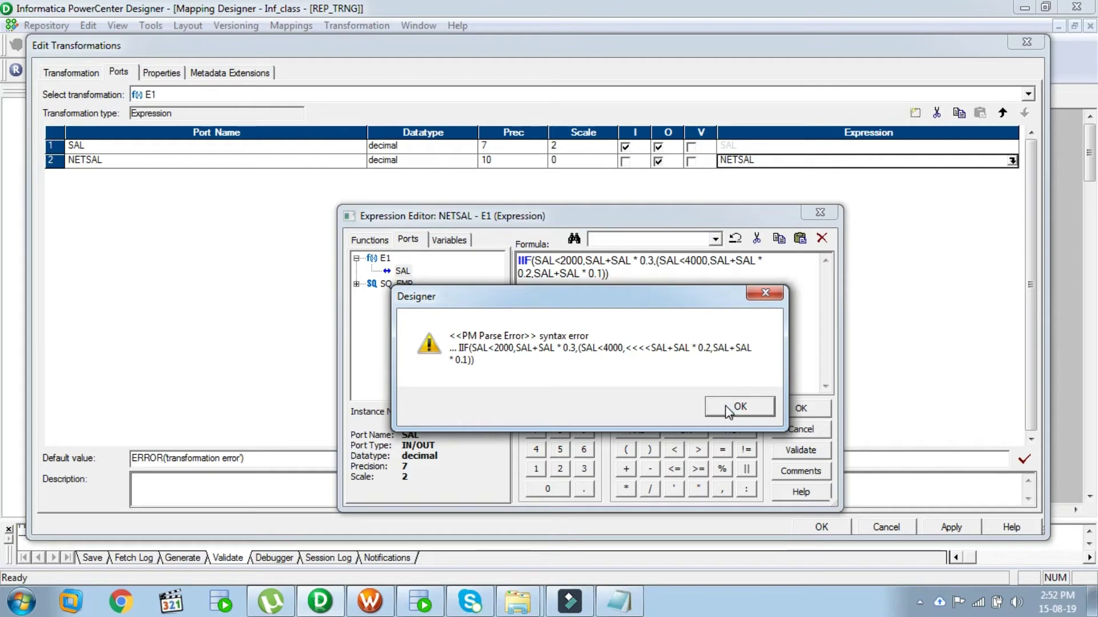
left_click(728, 410)
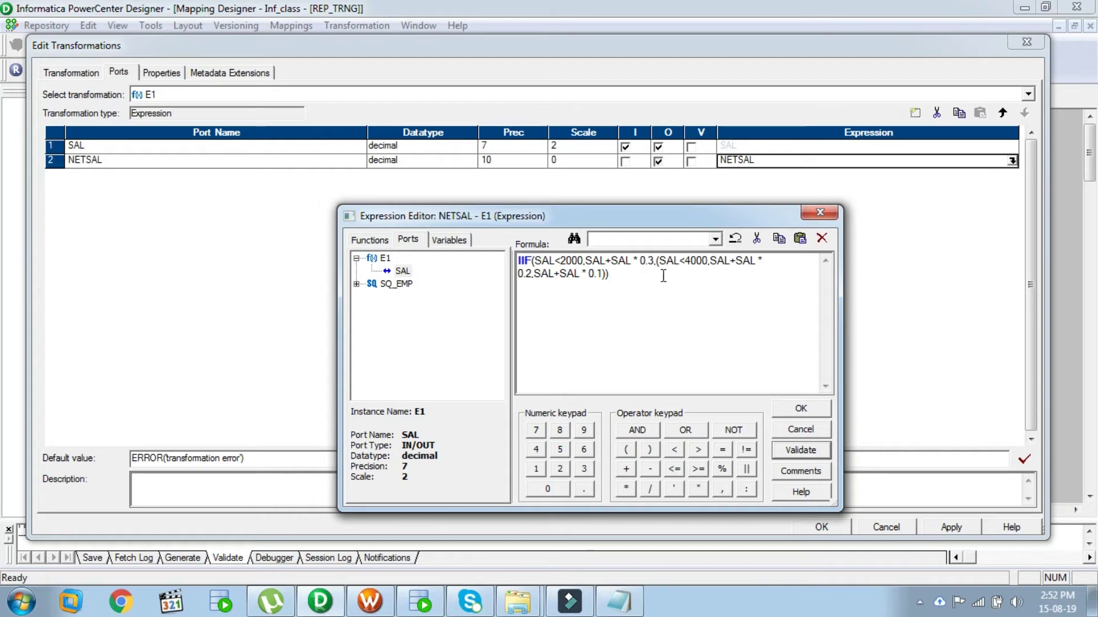
left_click(664, 364)
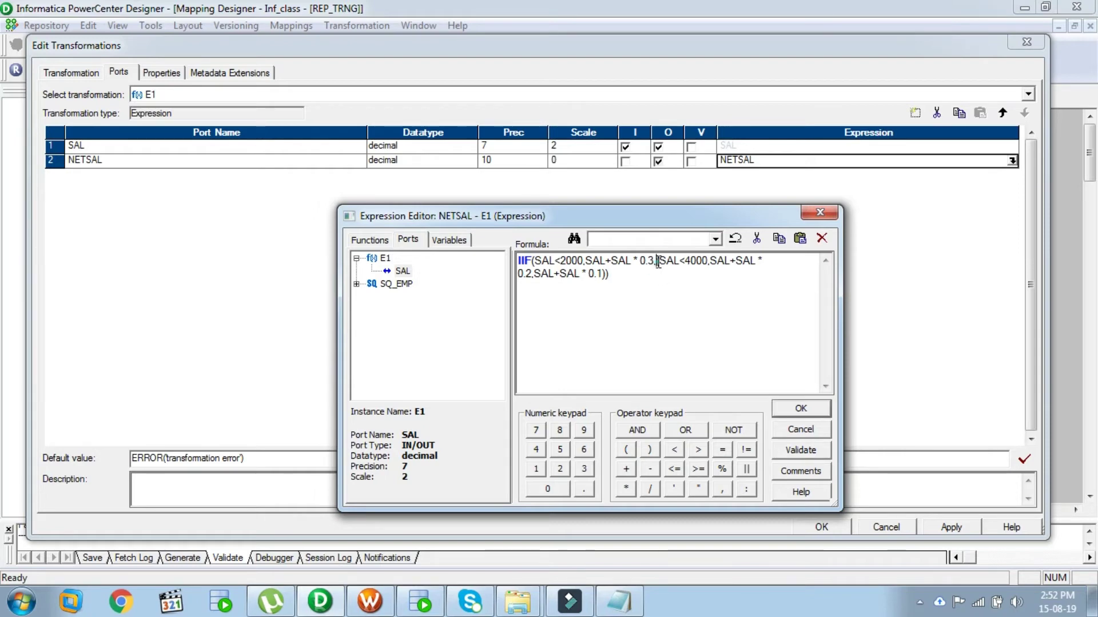
type("II")
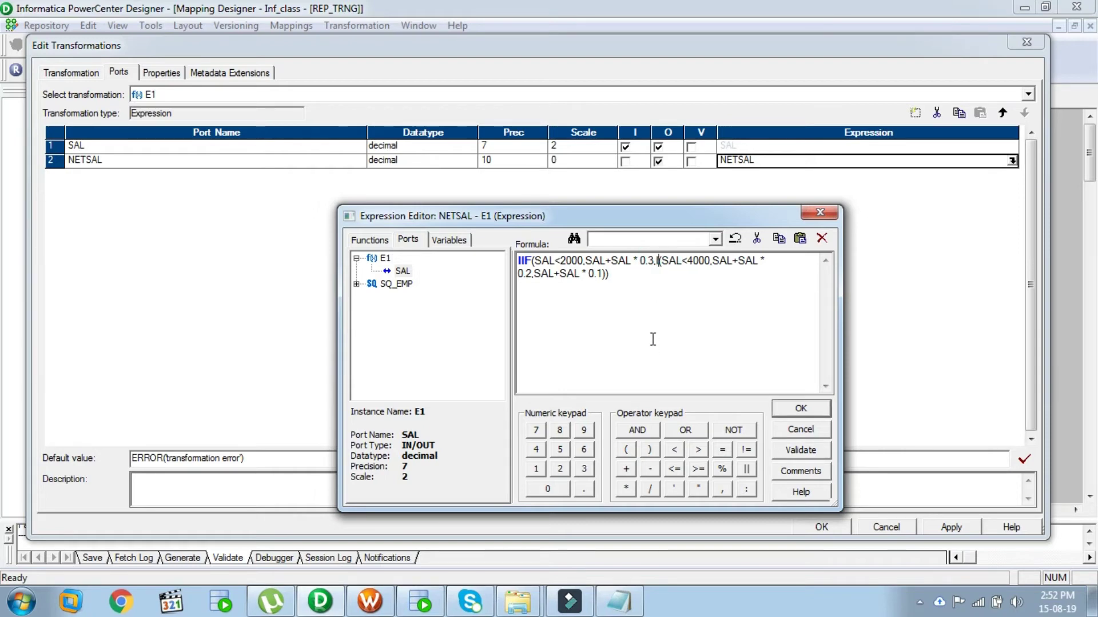
type("F")
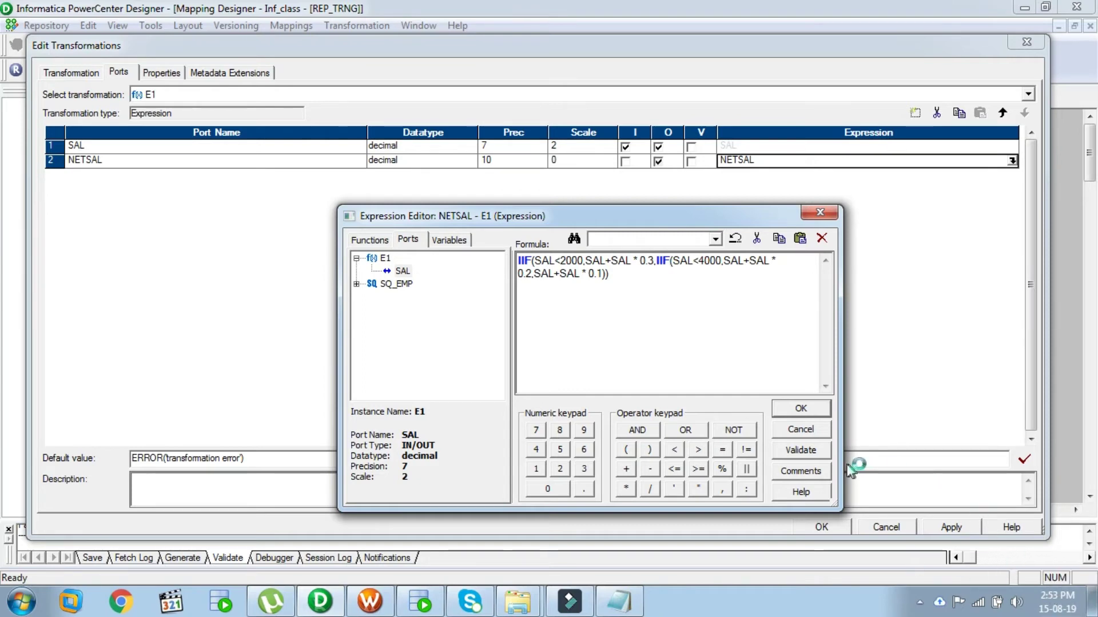
Validate the corrected NETSAL formula, accept it, and apply the changes to the E1 transformation
left_click(784, 454)
left_click(649, 400)
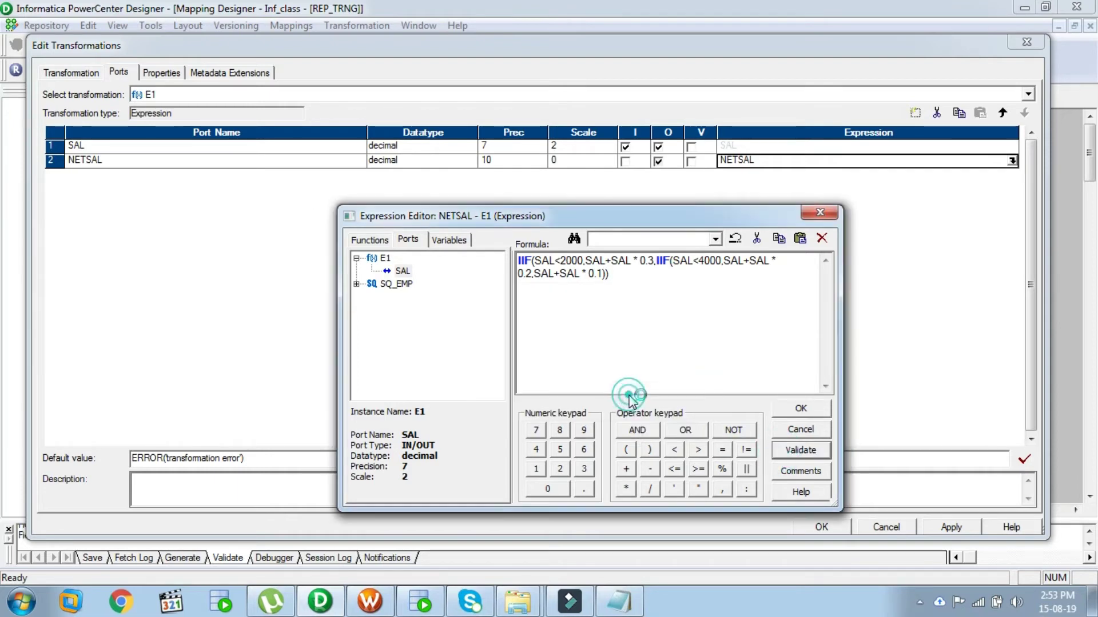
left_click(799, 409)
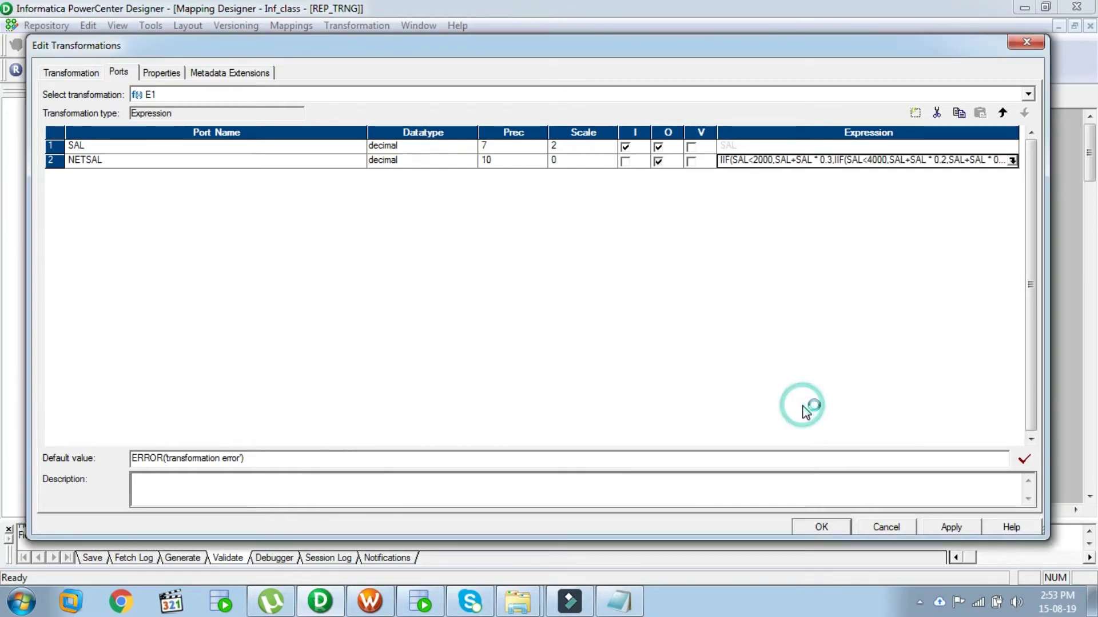
left_click(952, 527)
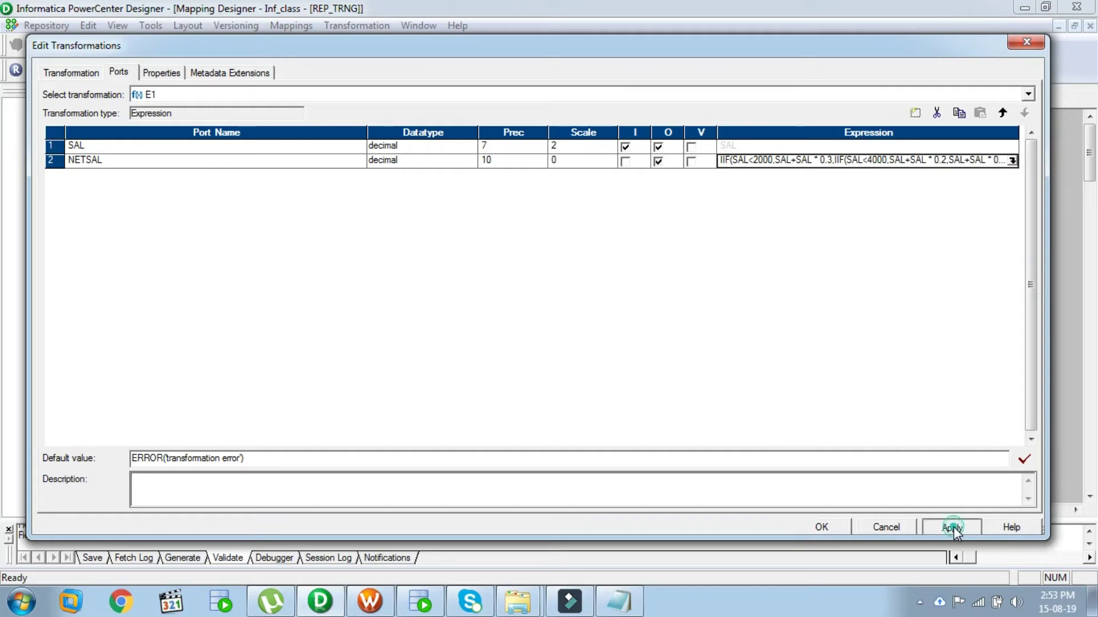
left_click(823, 527)
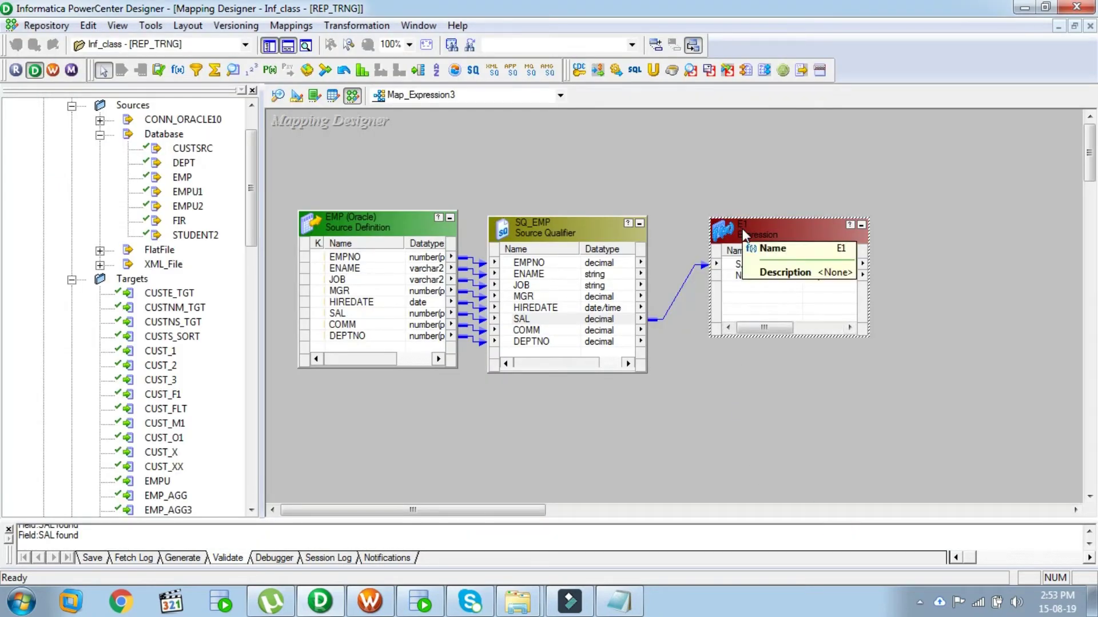
Move the E1 expression below the source qualifier's level and add the EMP_E3 target definition to the mapping
left_click_drag(742, 228, 752, 378)
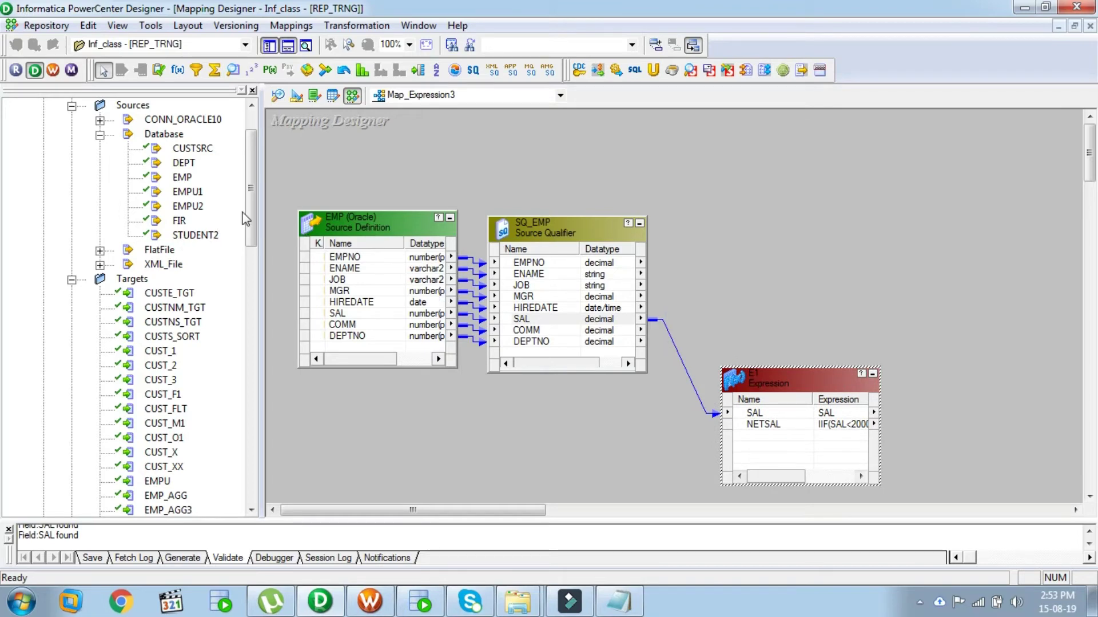
left_click_drag(255, 210, 247, 246)
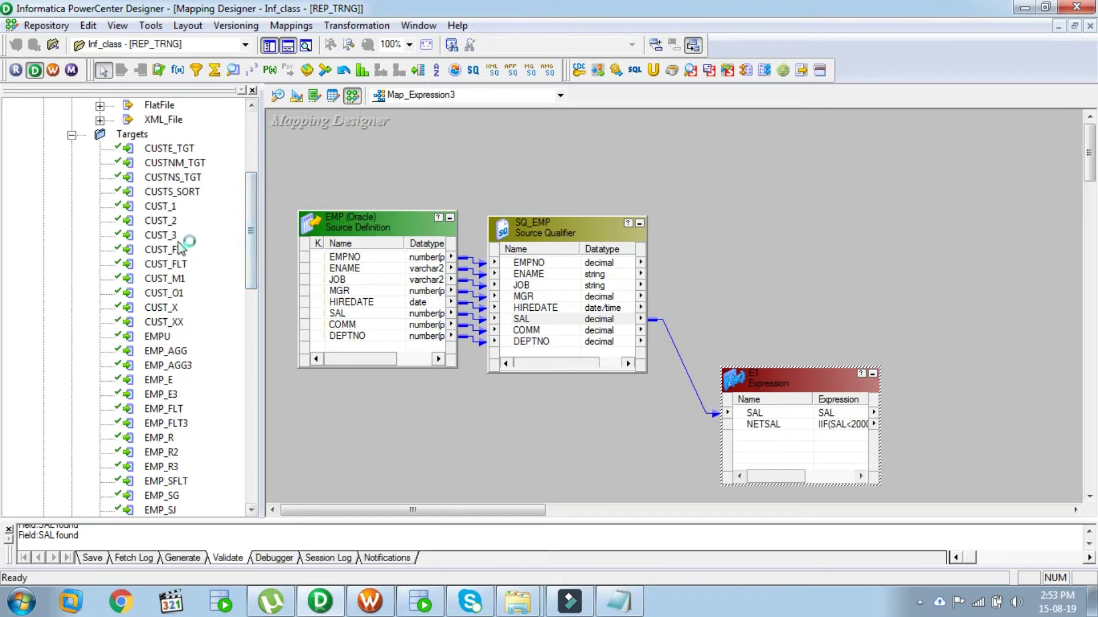
left_click(163, 397)
left_click_drag(163, 397, 995, 192)
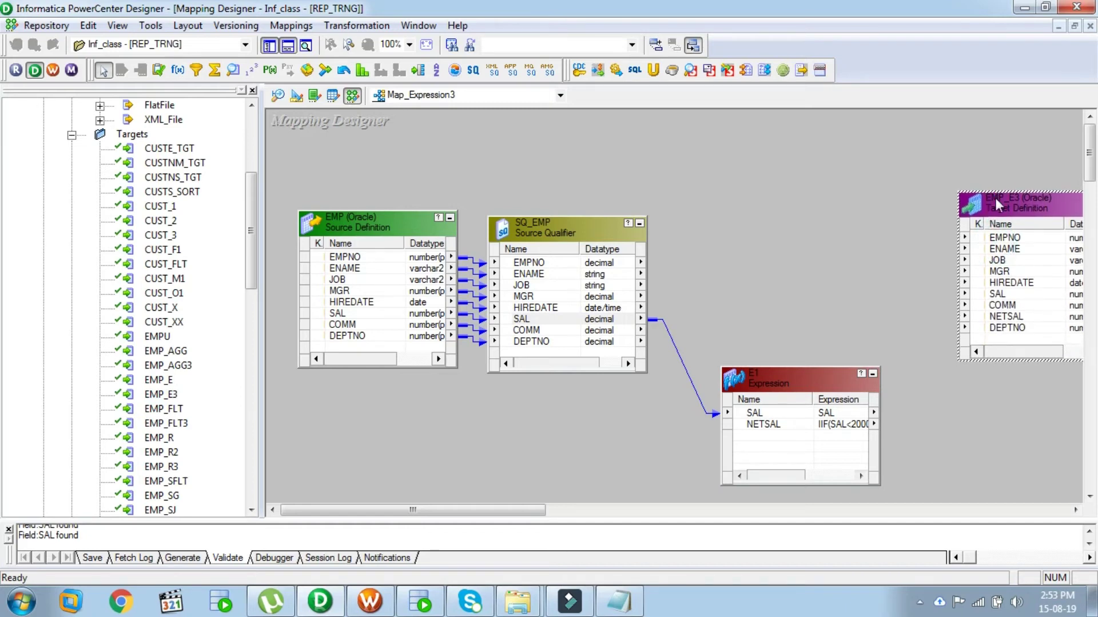
Link the EMPNO, ENAME, JOB, MGR and HIREDATE ports of SQ_EMP to the matching ports of EMP_E3
left_click(515, 265)
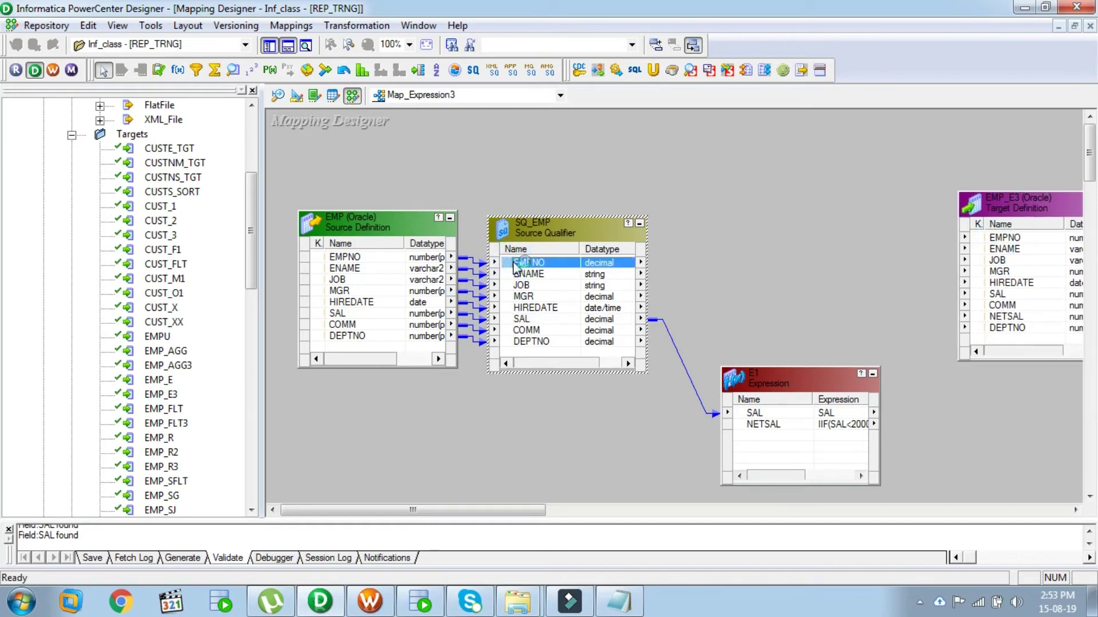
key("shift+Down")
key("shift+Down")
key("shift+Down")
key("shift+Down")
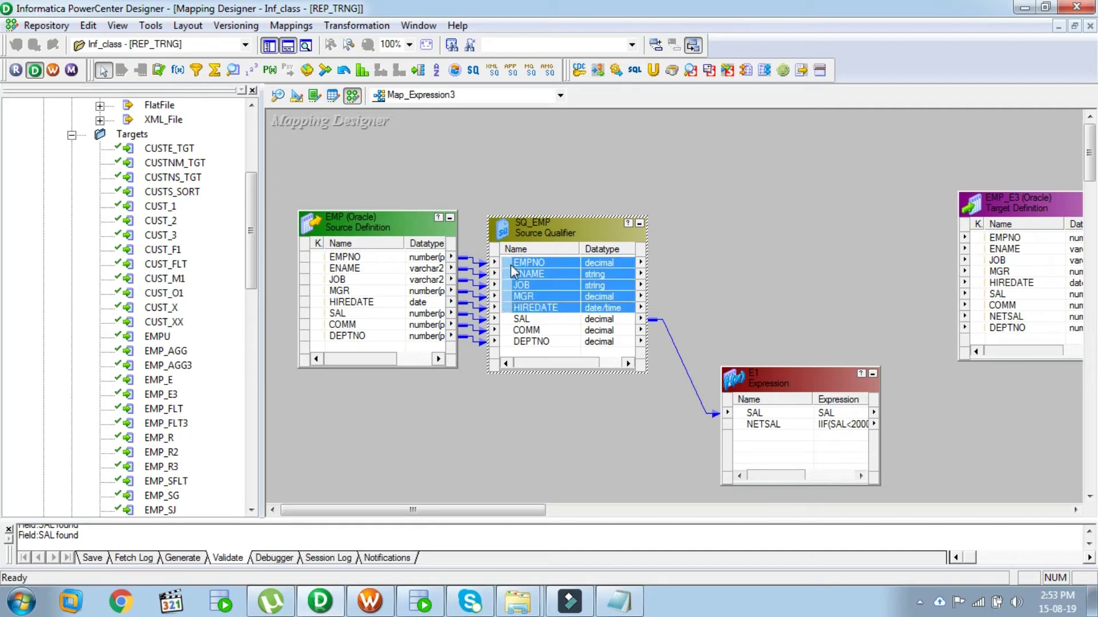
left_click_drag(512, 262, 993, 243)
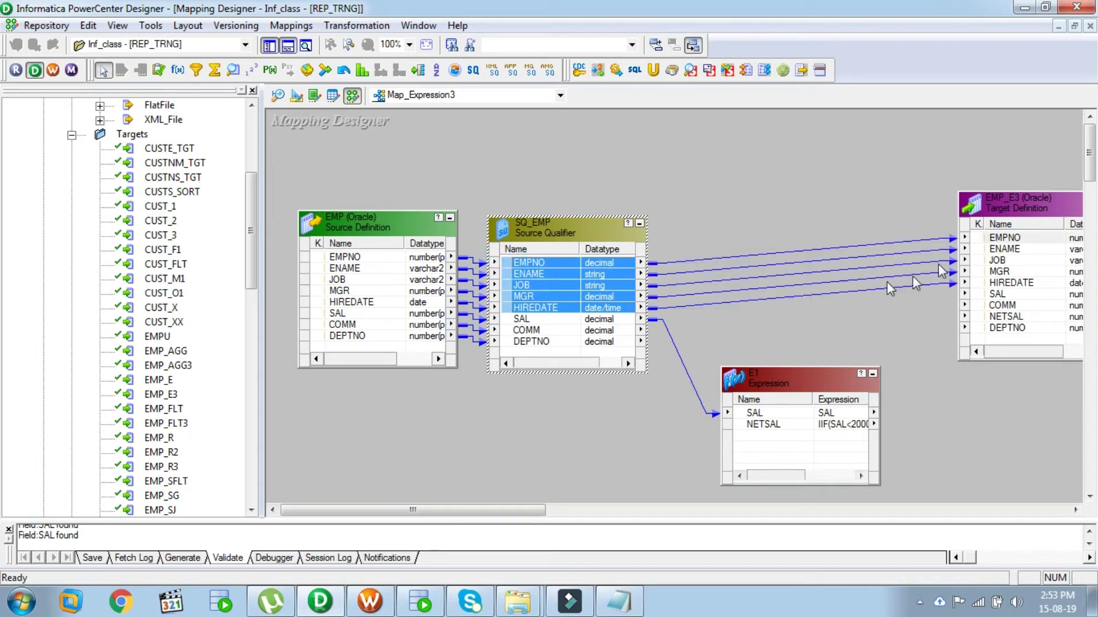
Link SAL, COMM and DEPTNO from SQ_EMP and NETSAL from E1 to their matching ports in EMP_E3
left_click(512, 319)
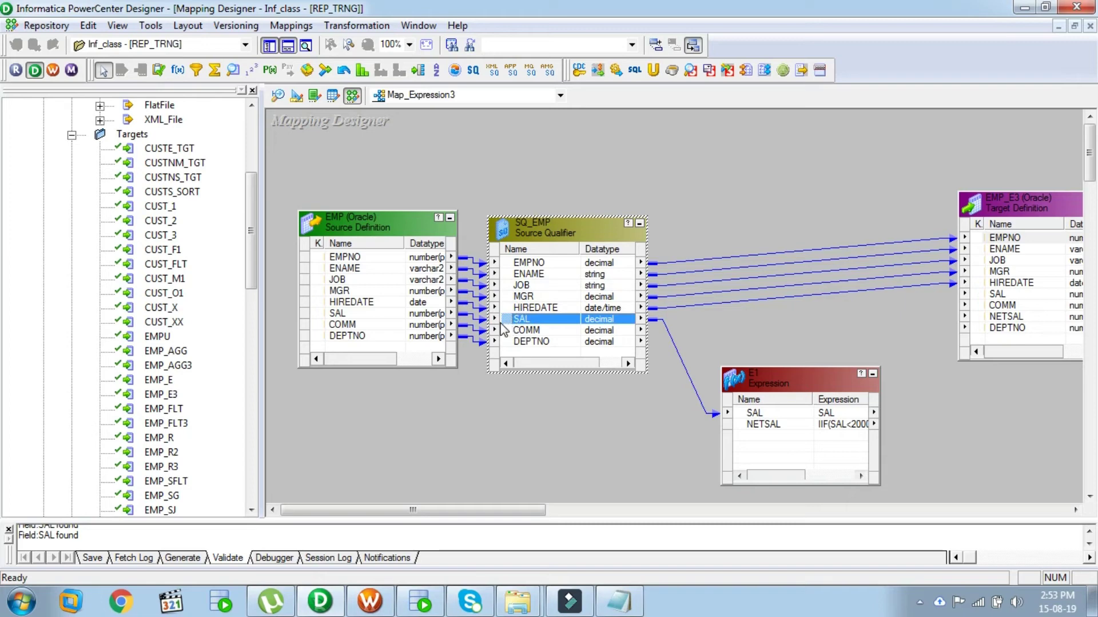
left_click(502, 323)
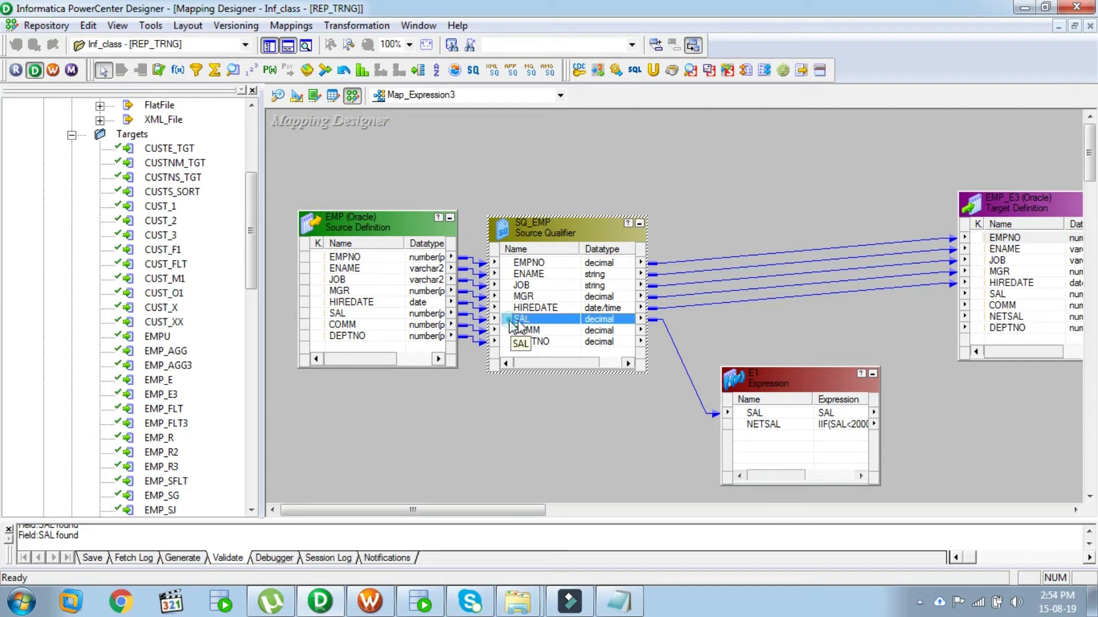
left_click_drag(509, 319, 998, 294)
left_click(508, 331)
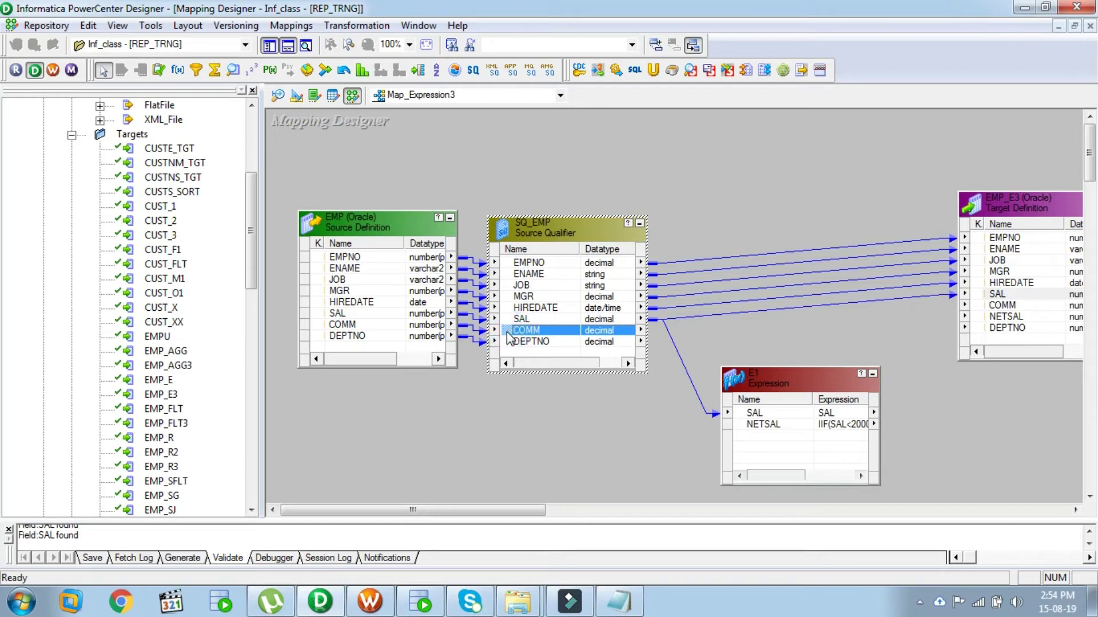
left_click_drag(509, 337, 1005, 314)
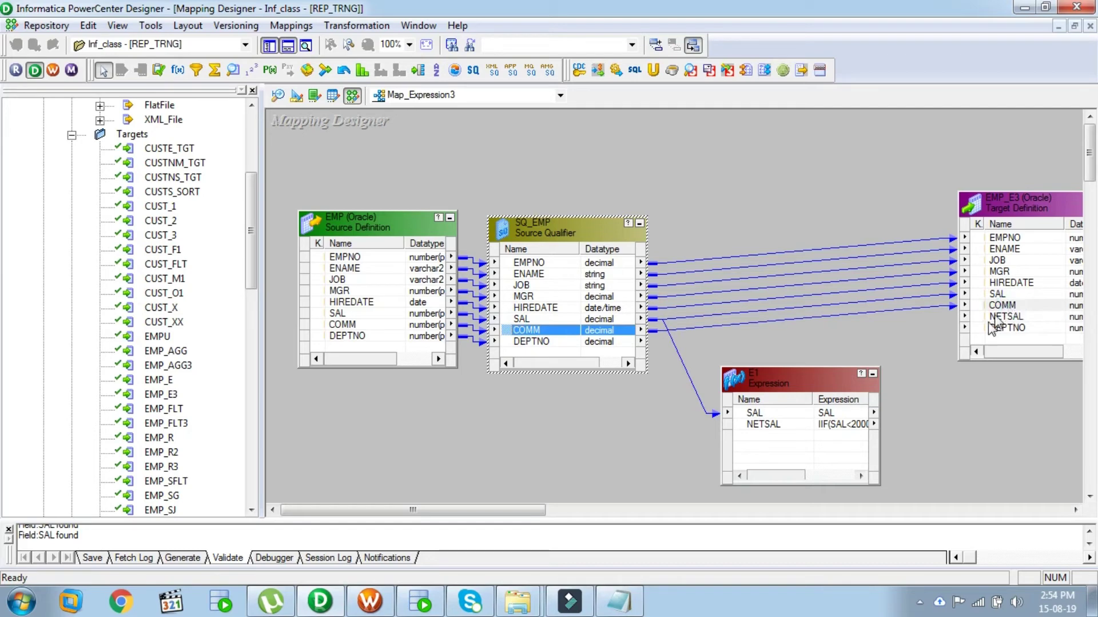
left_click_drag(739, 426, 1002, 318)
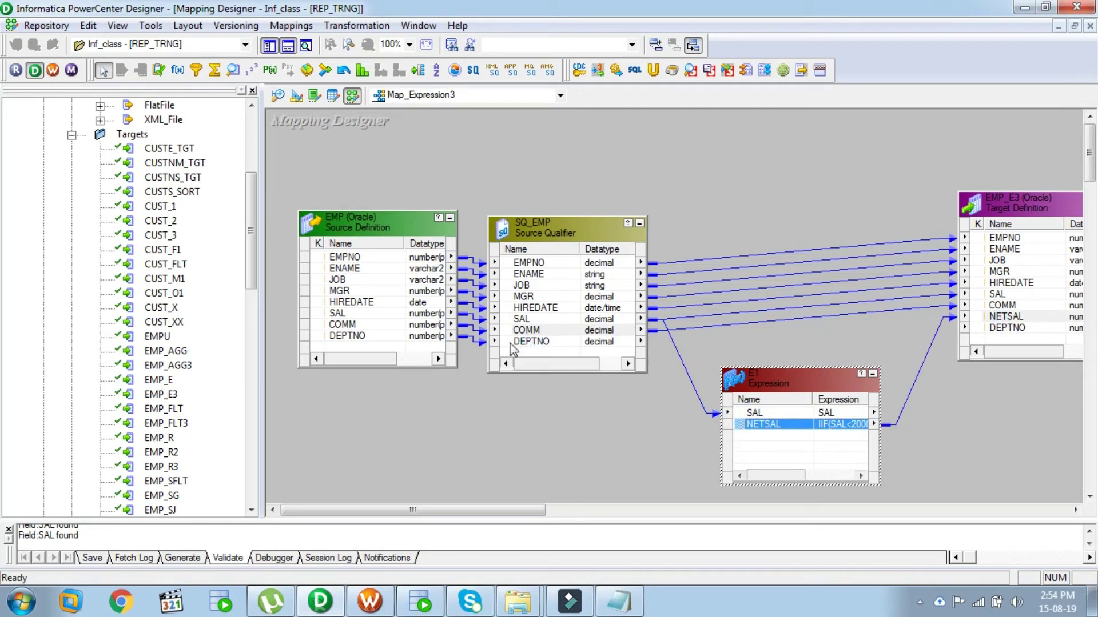
left_click_drag(507, 345, 996, 334)
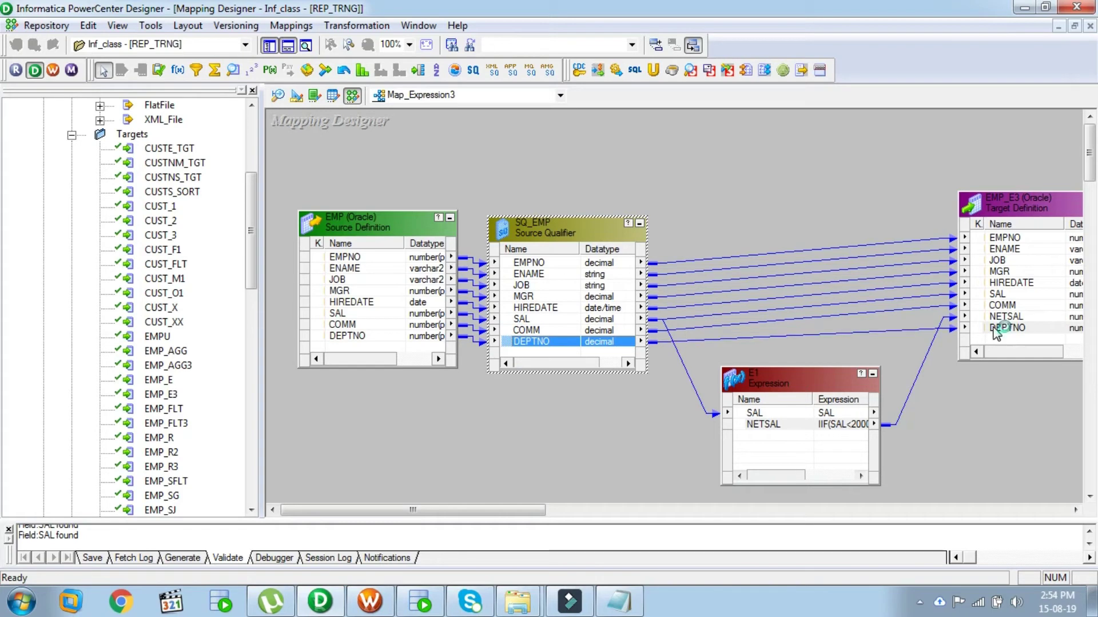
Validate the fully linked Map_Expression3 mapping
left_click(690, 170)
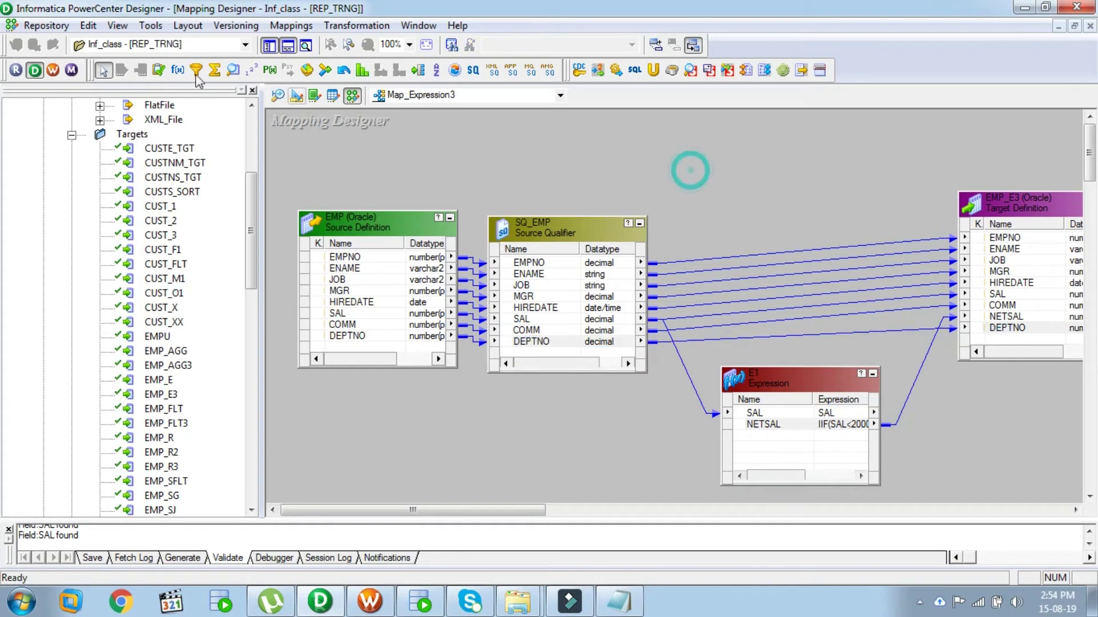
left_click(291, 25)
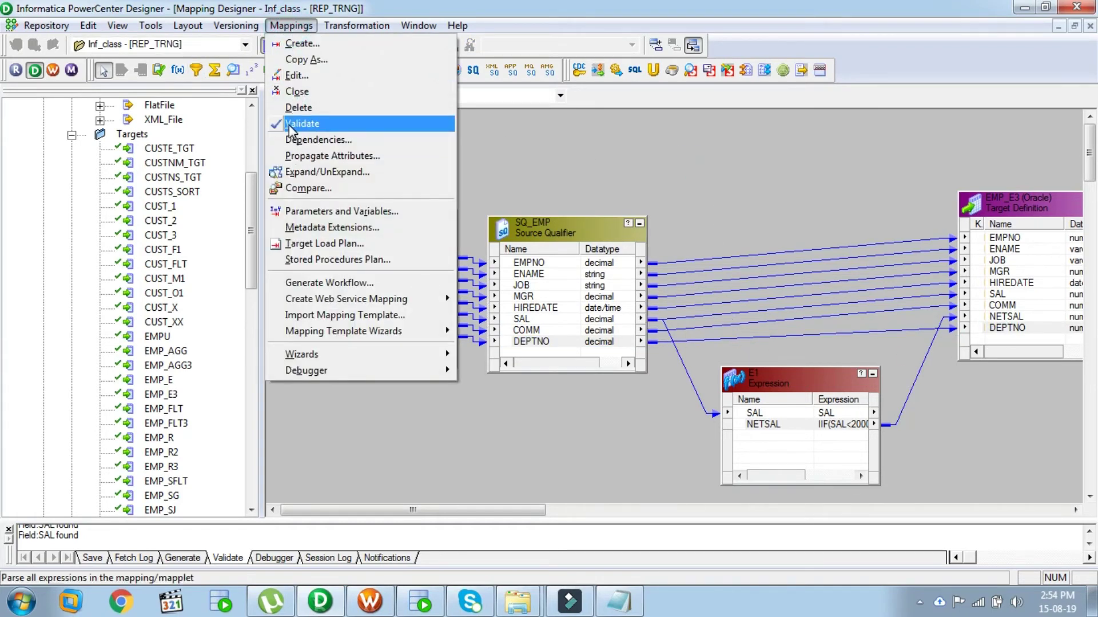
left_click(292, 124)
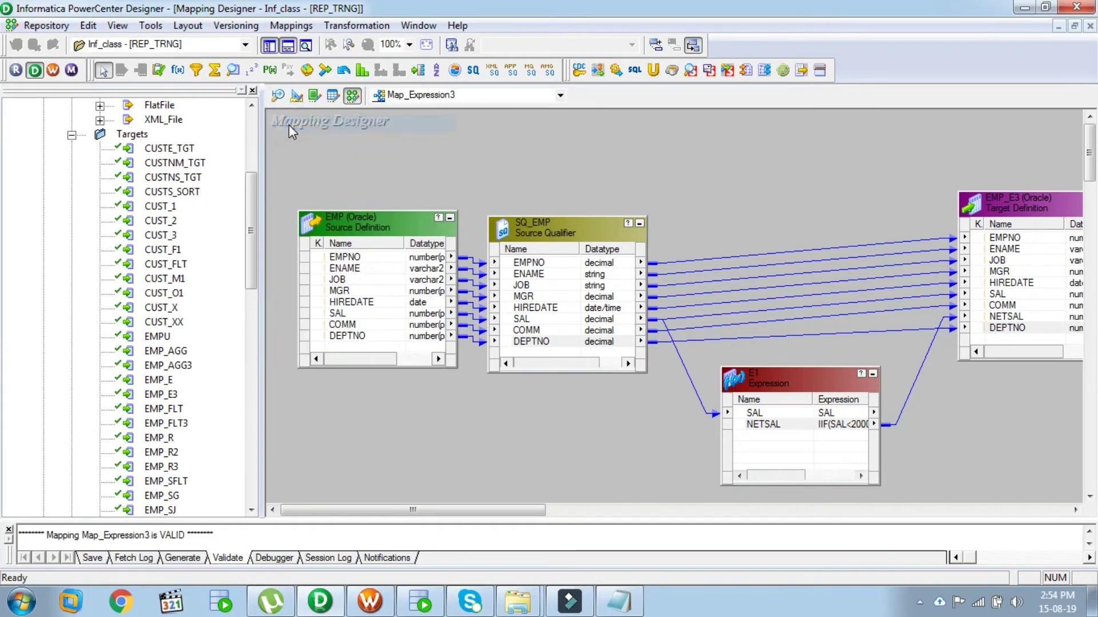
left_click(53, 70)
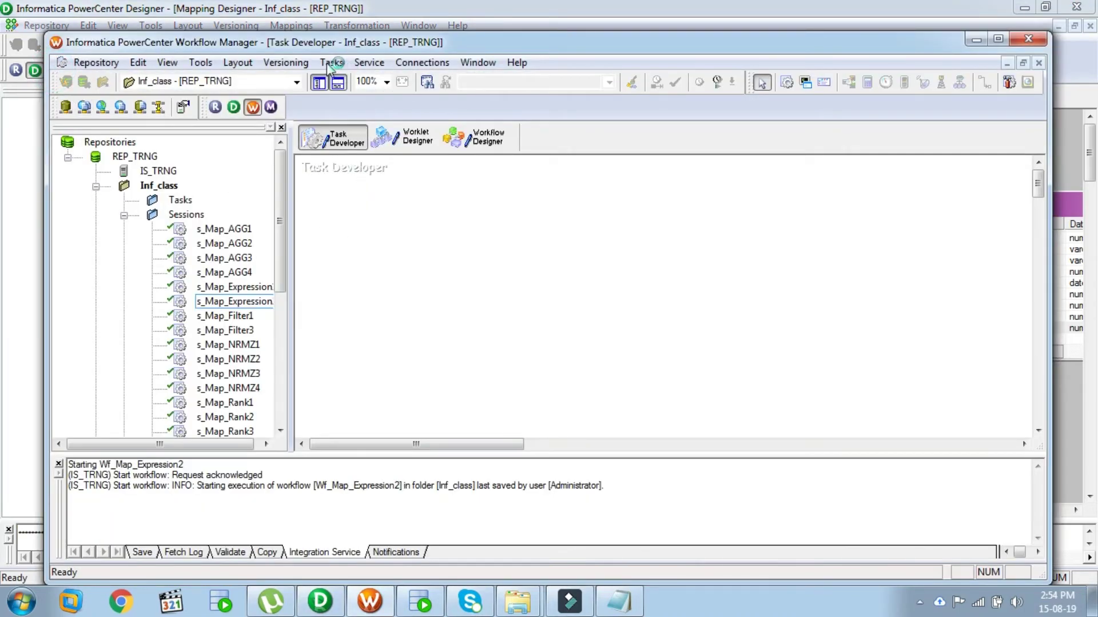
left_click(786, 83)
left_click(462, 242)
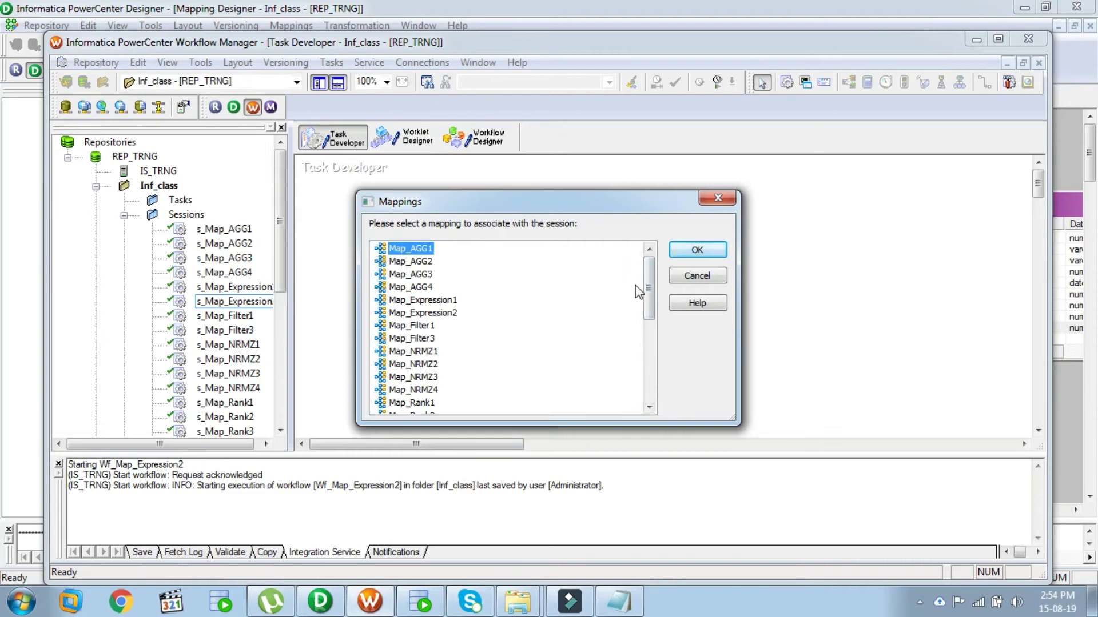
left_click_drag(648, 286, 637, 258)
left_click(701, 278)
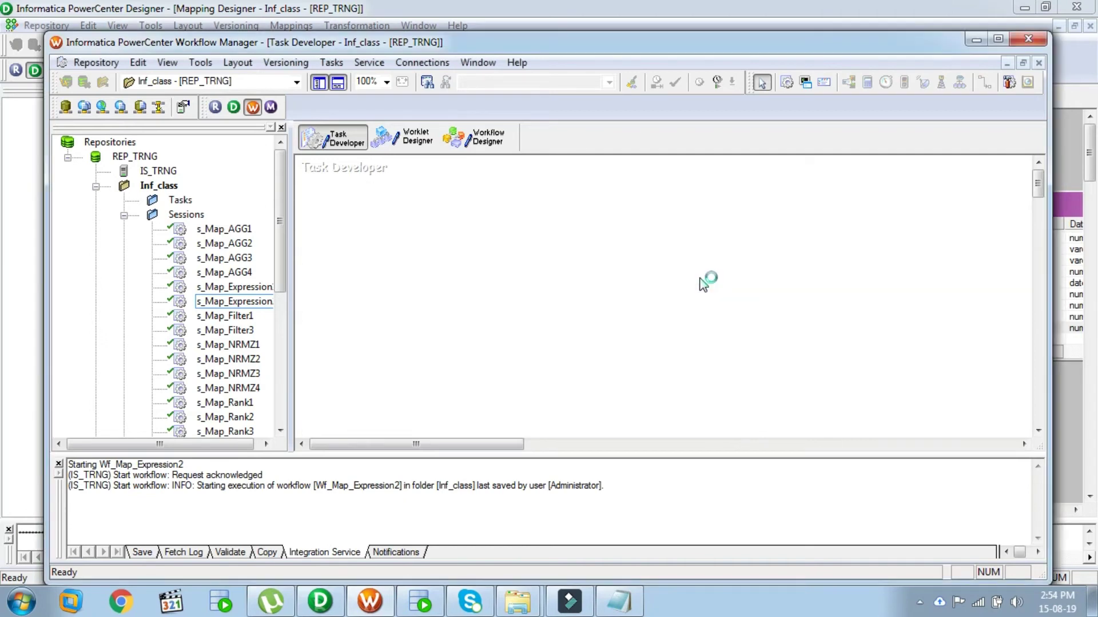
left_click(977, 38)
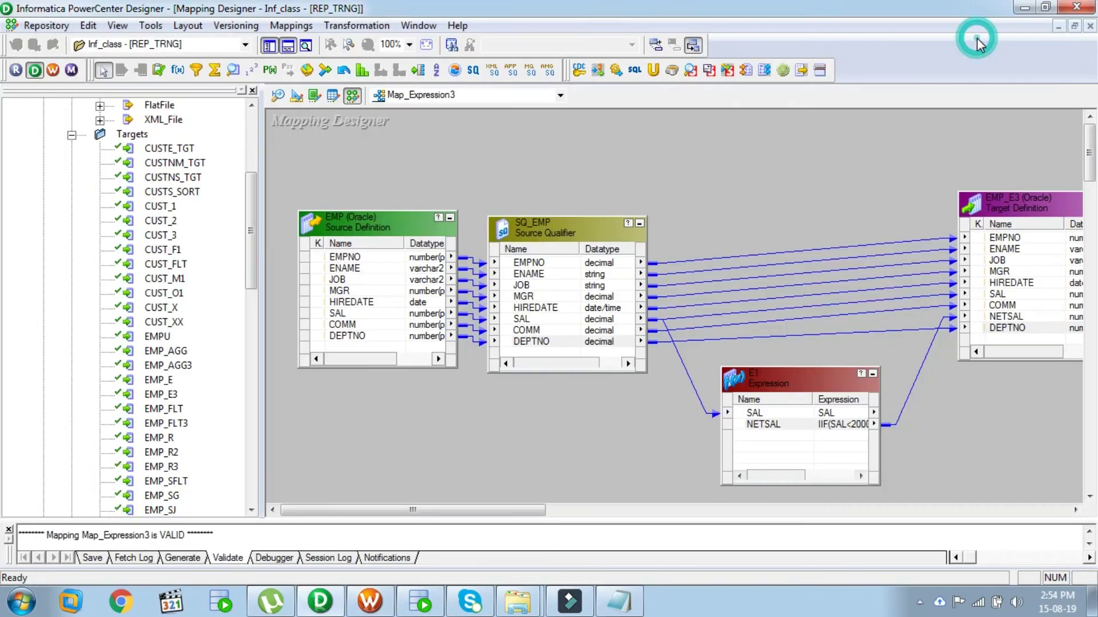
Validate Map_Expression3 once more and save it to the repository
left_click(291, 25)
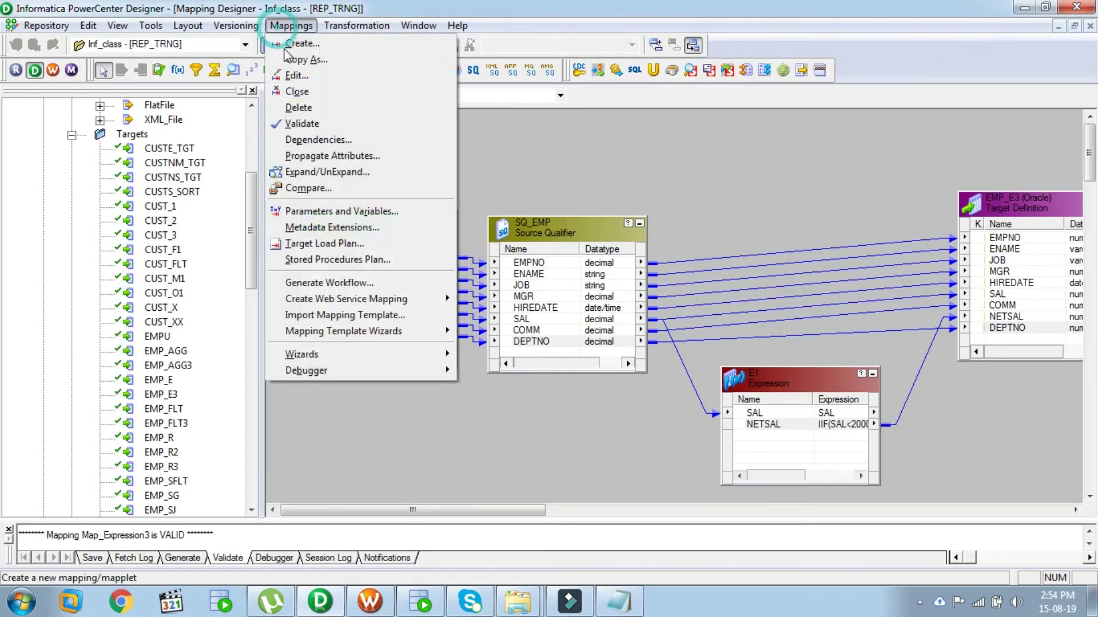
left_click(302, 123)
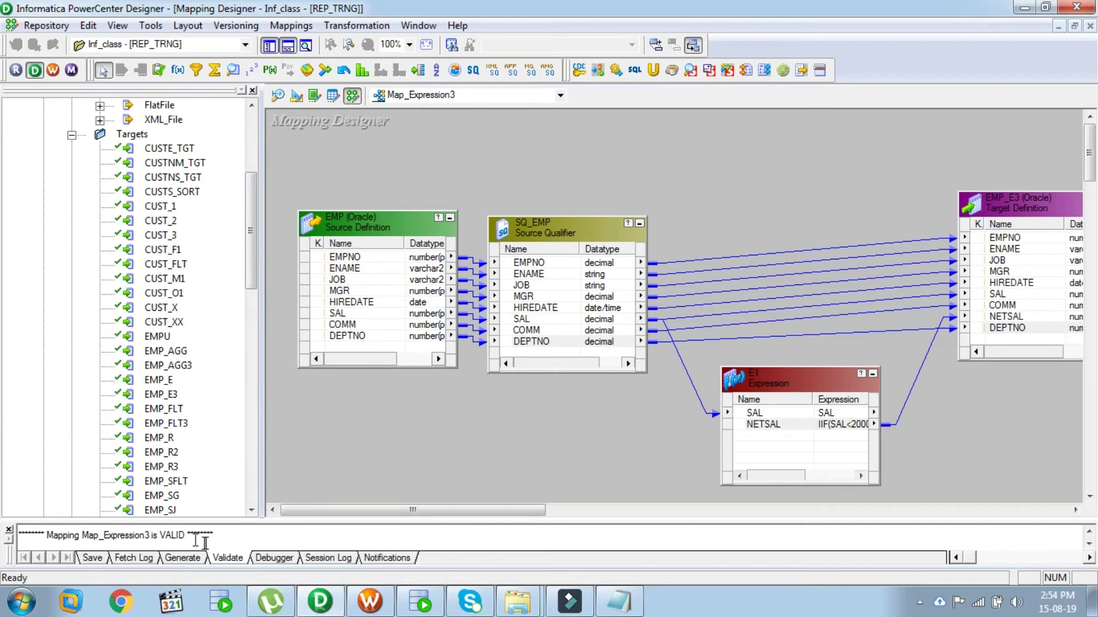
left_click(44, 25)
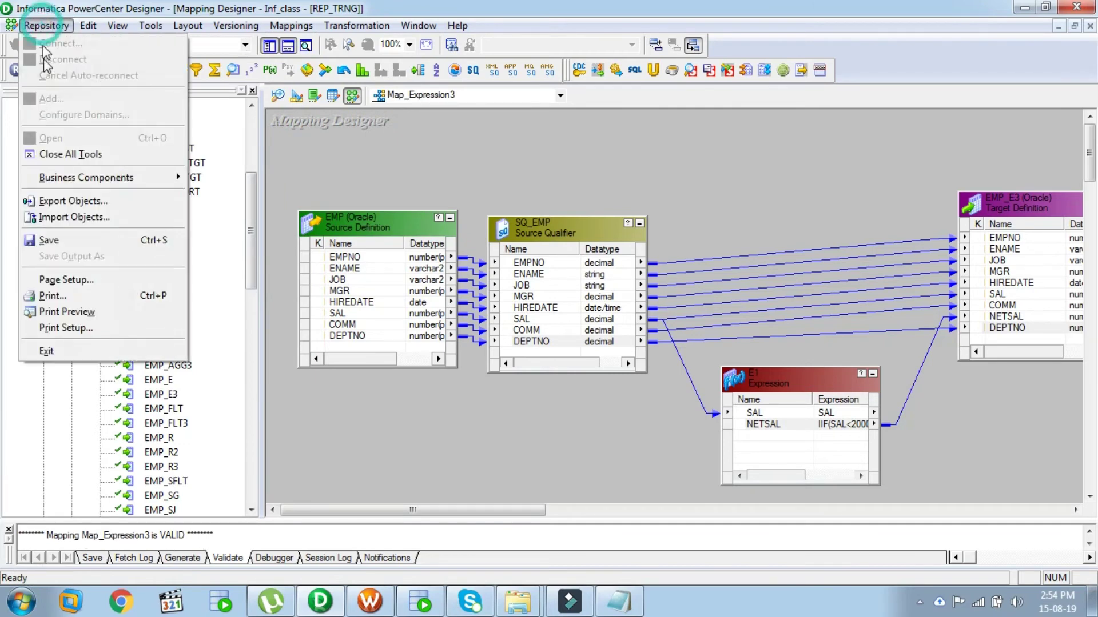
left_click(52, 240)
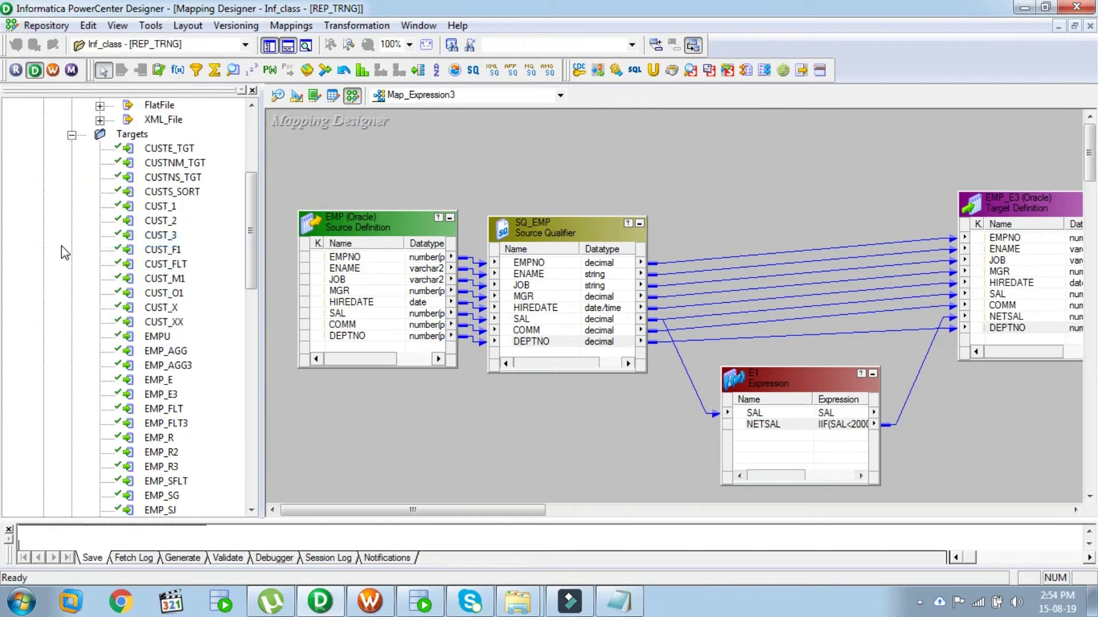
Switch to Workflow Manager and create a session task associated with the Map_Expression3 mapping
left_click(52, 71)
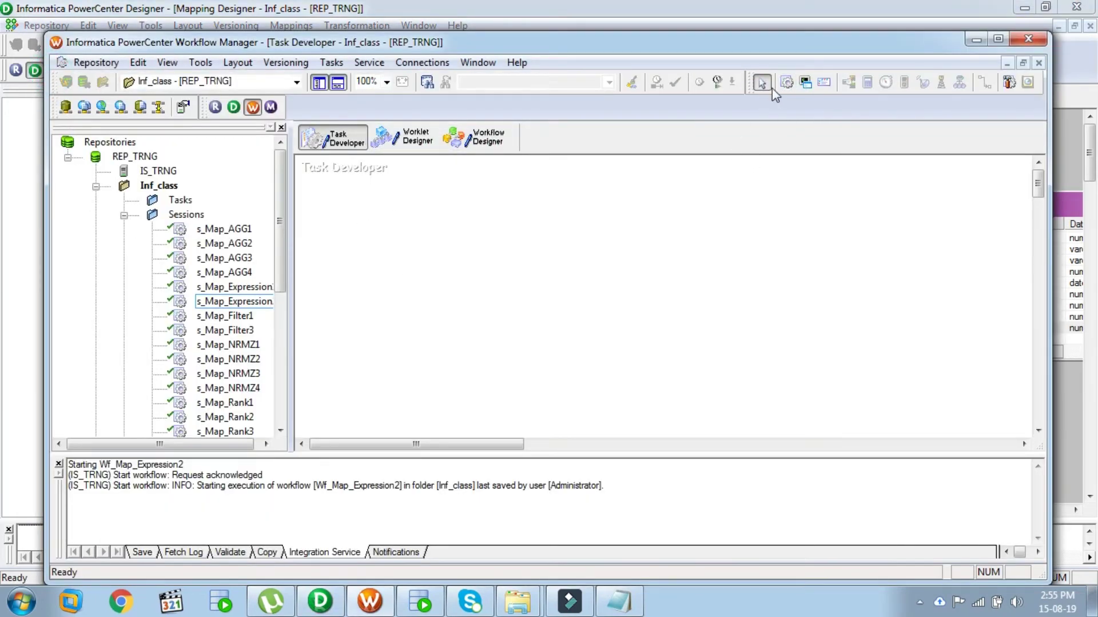
left_click(787, 81)
left_click(435, 257)
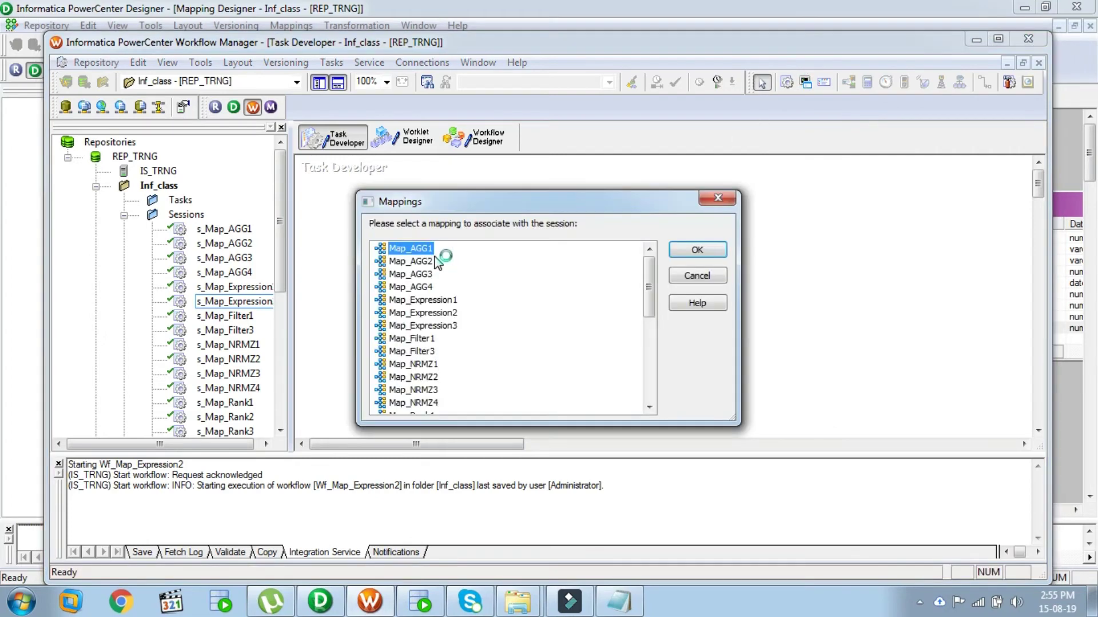
left_click(455, 329)
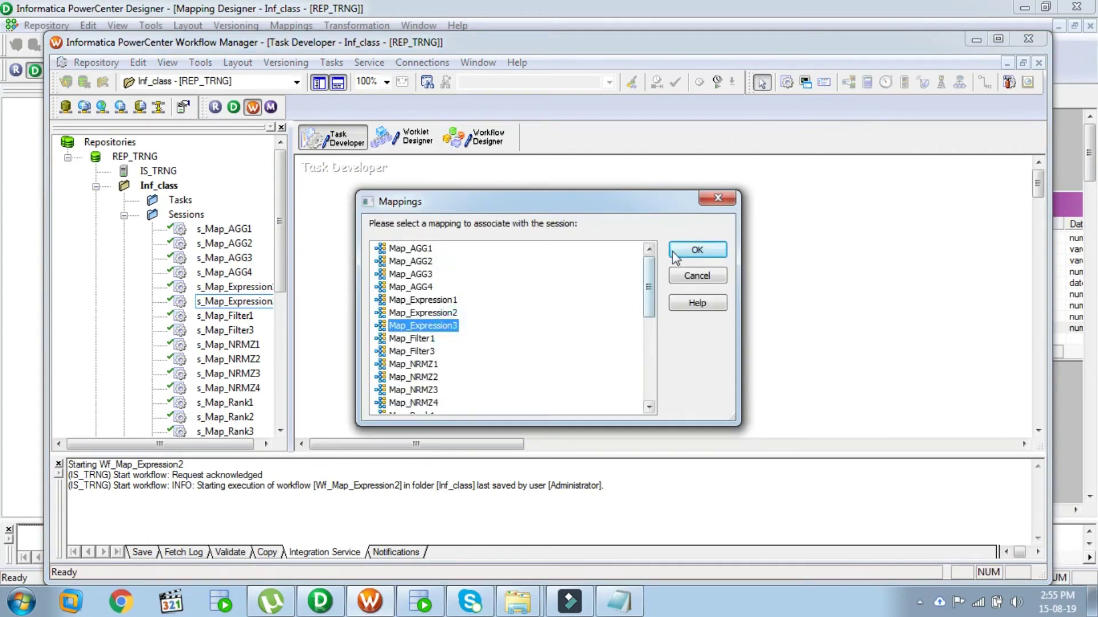
left_click(689, 250)
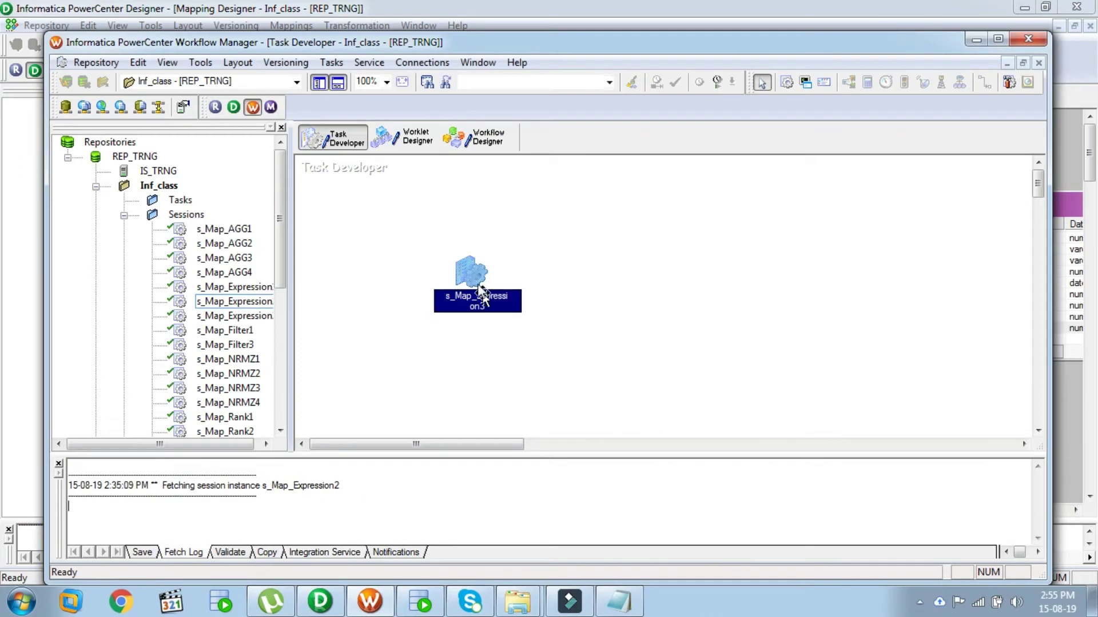
Open the new session's mapping settings and set the SQ_EMP source's relational connection to source01
double_click(467, 273)
left_click(440, 79)
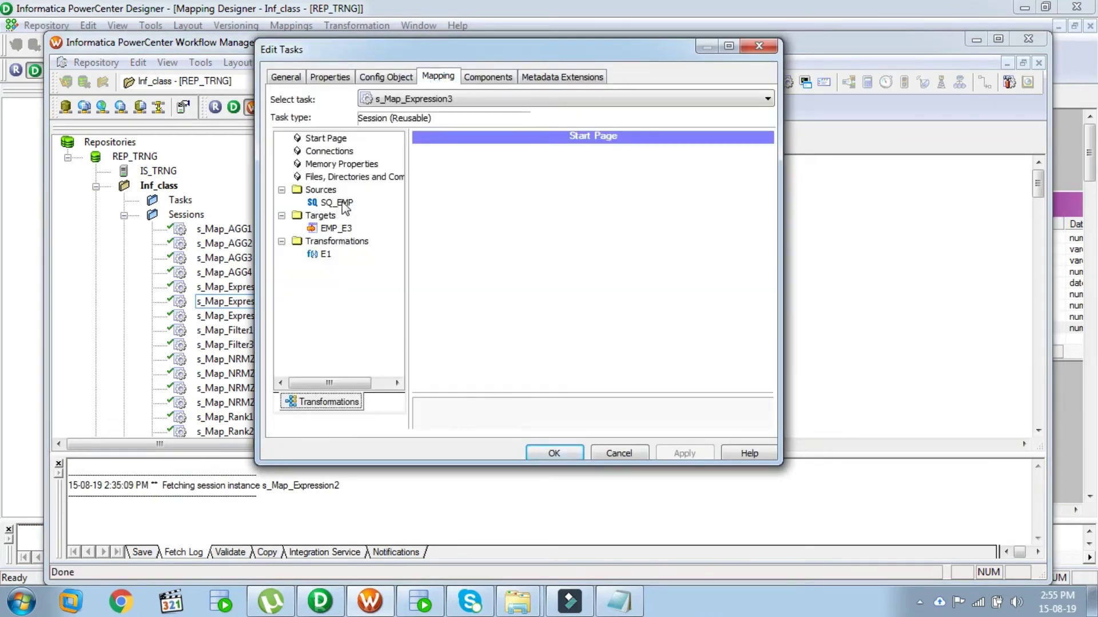
left_click(337, 203)
left_click(664, 277)
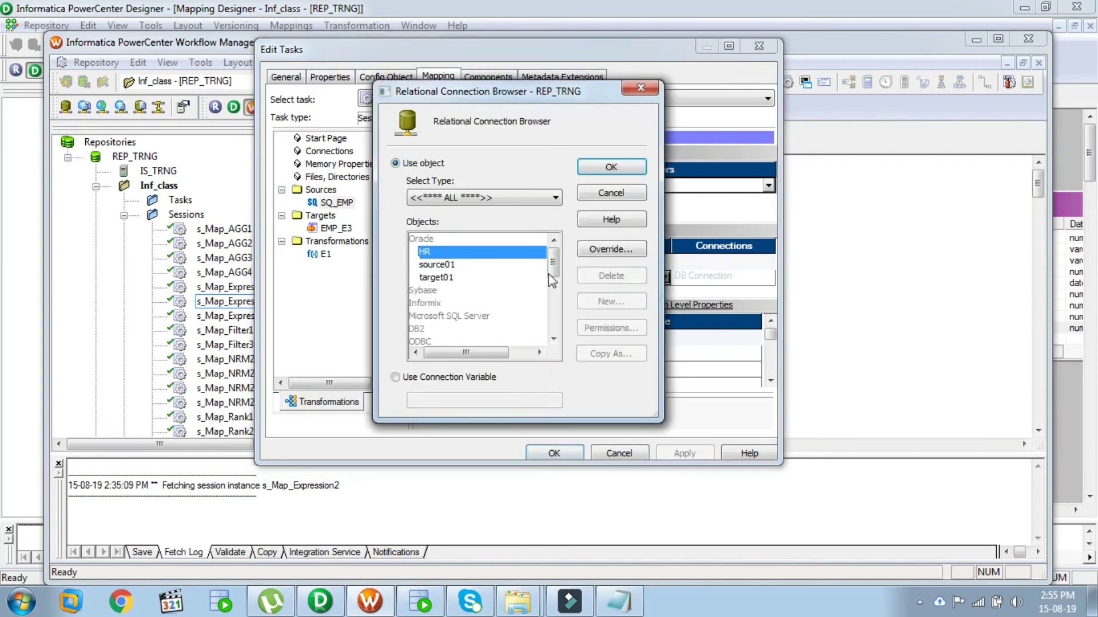
left_click(449, 265)
left_click(592, 168)
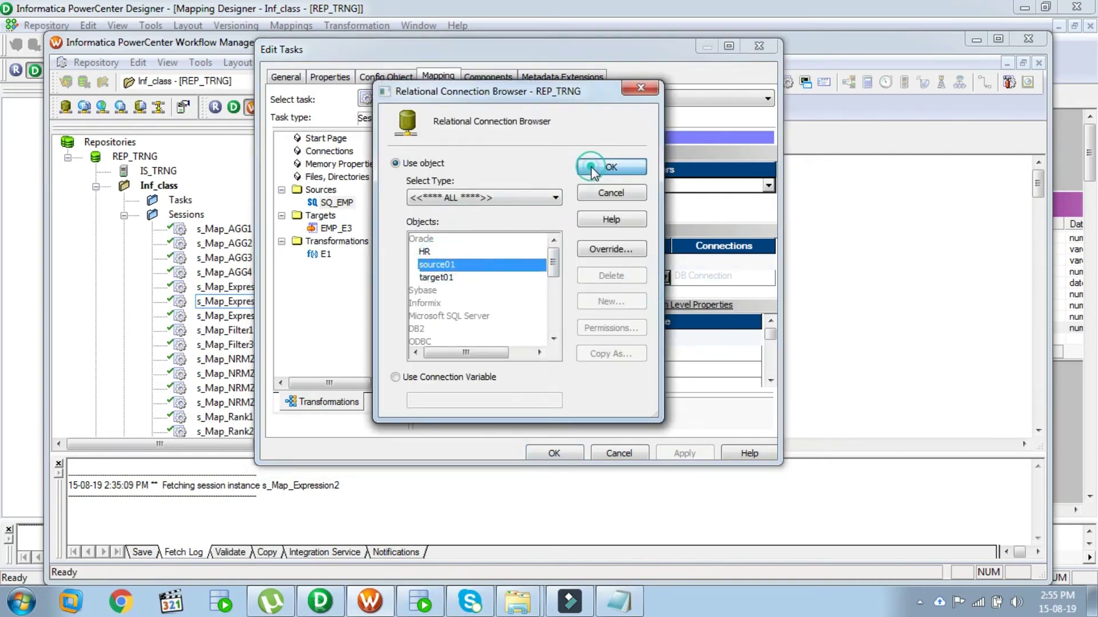
Set the EMP_E3 target's relational connection to target01
left_click(342, 228)
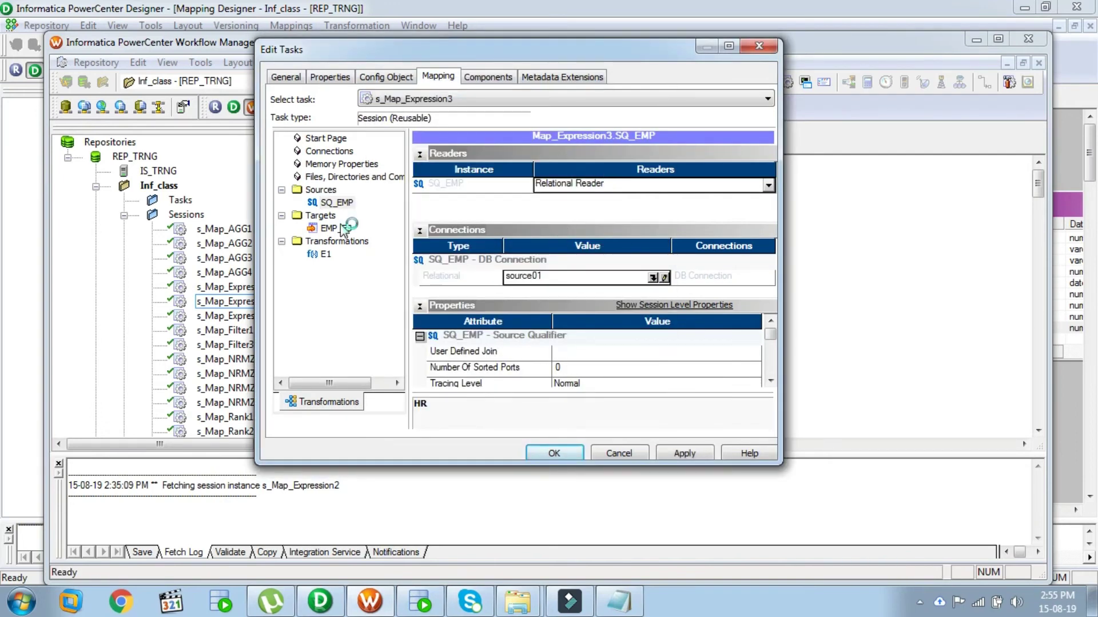
left_click(651, 262)
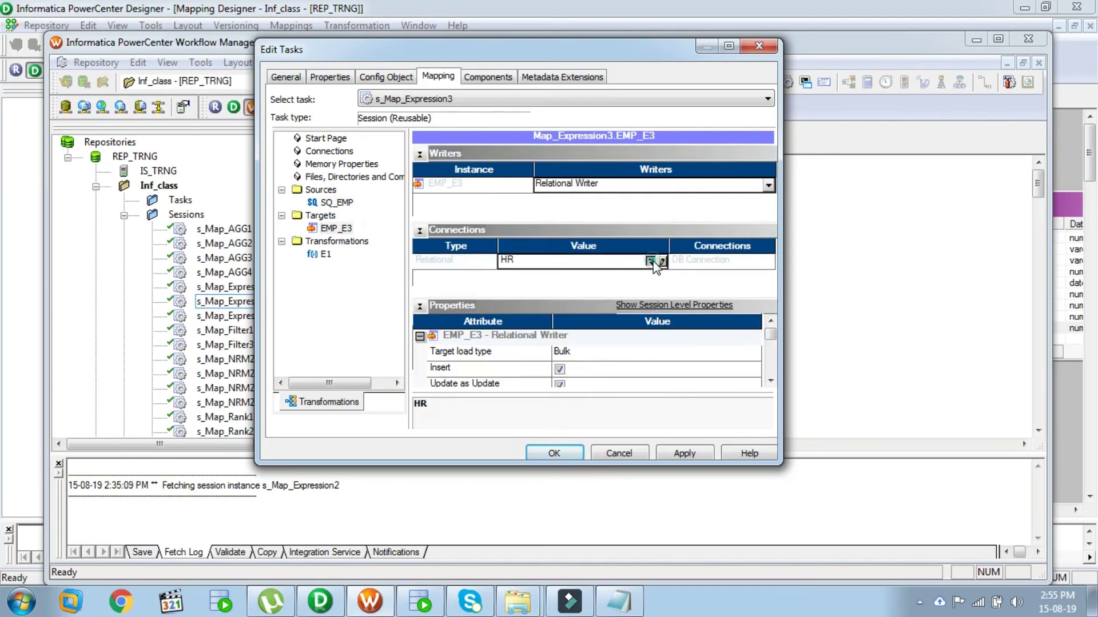
left_click(446, 278)
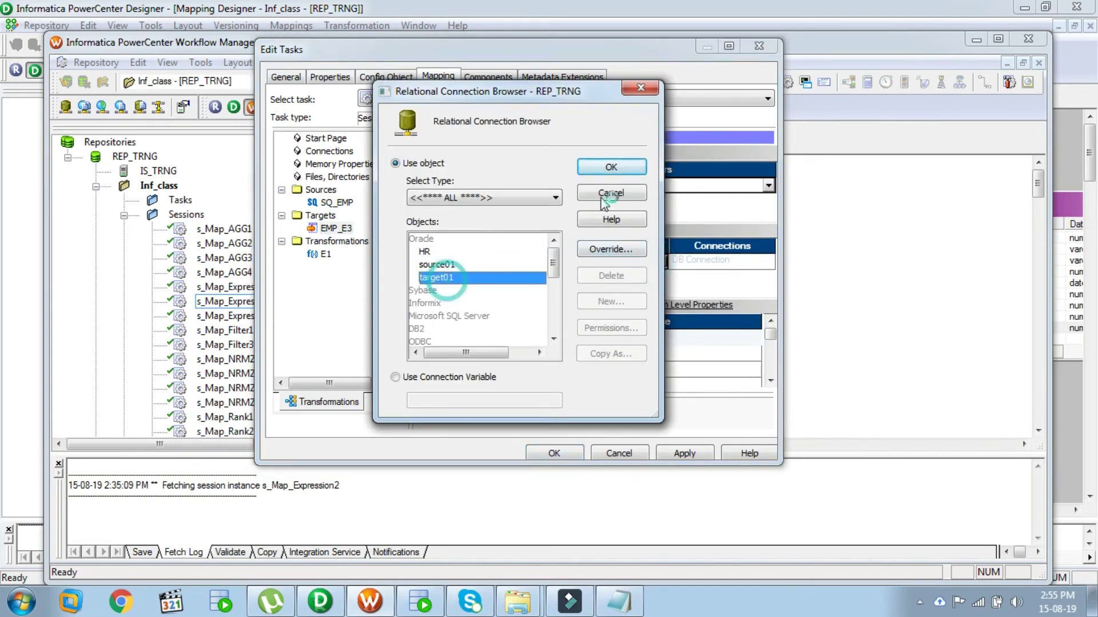
left_click(610, 166)
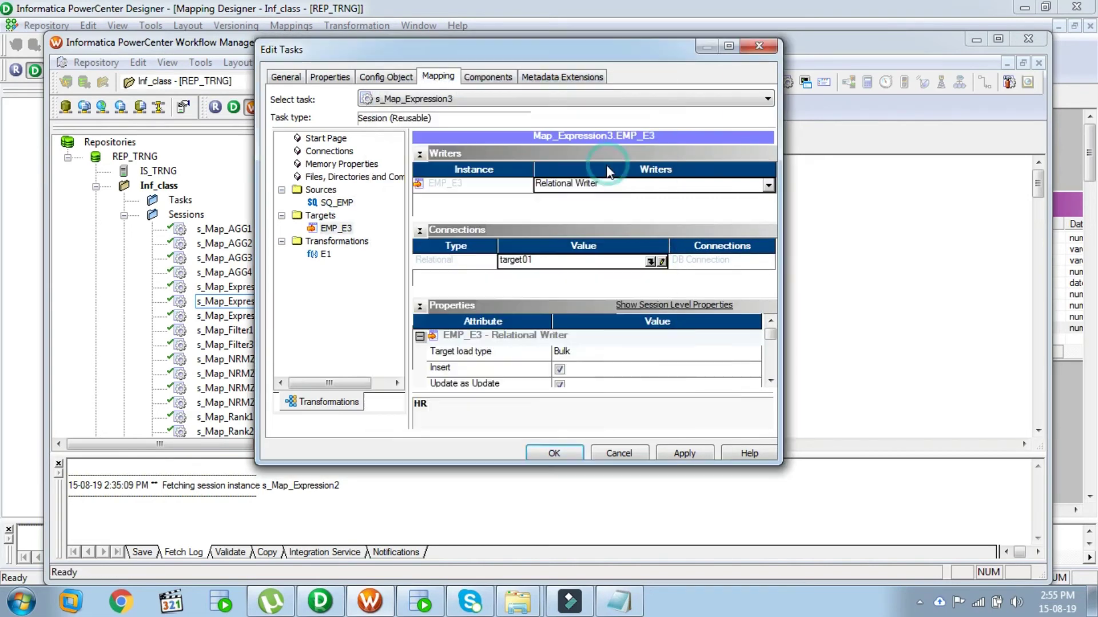
Set the EMP_E3 target load type to Normal and apply the session changes
left_click(571, 352)
left_click(568, 354)
left_click(572, 370)
left_click(685, 453)
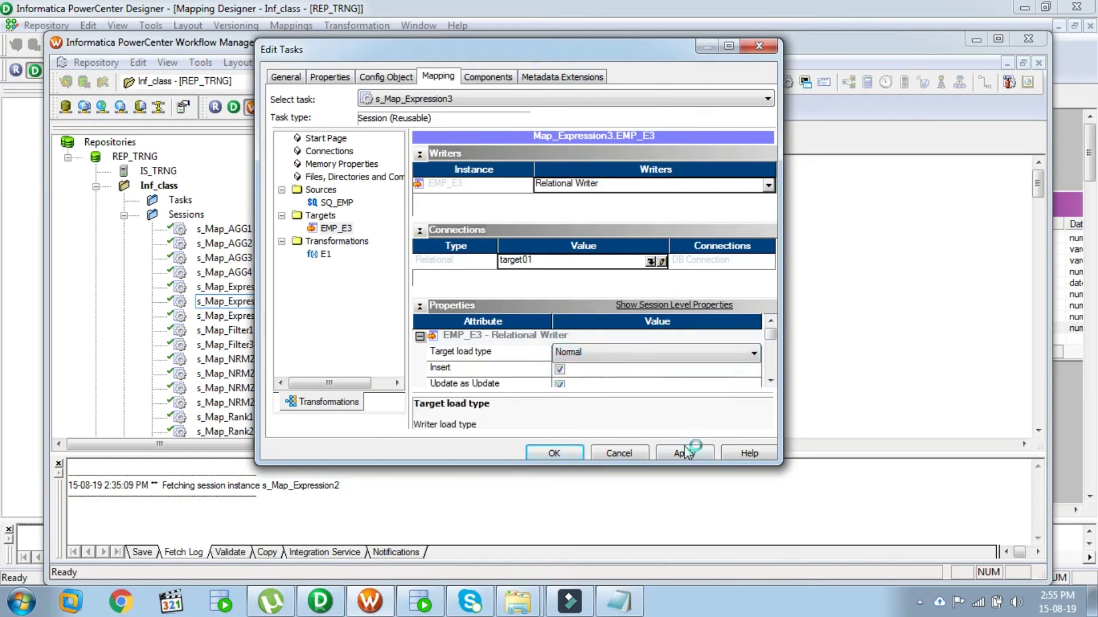
Close the session editor and create a workflow named Wf_Map_Expression3 in the Workflow Designer
left_click(554, 453)
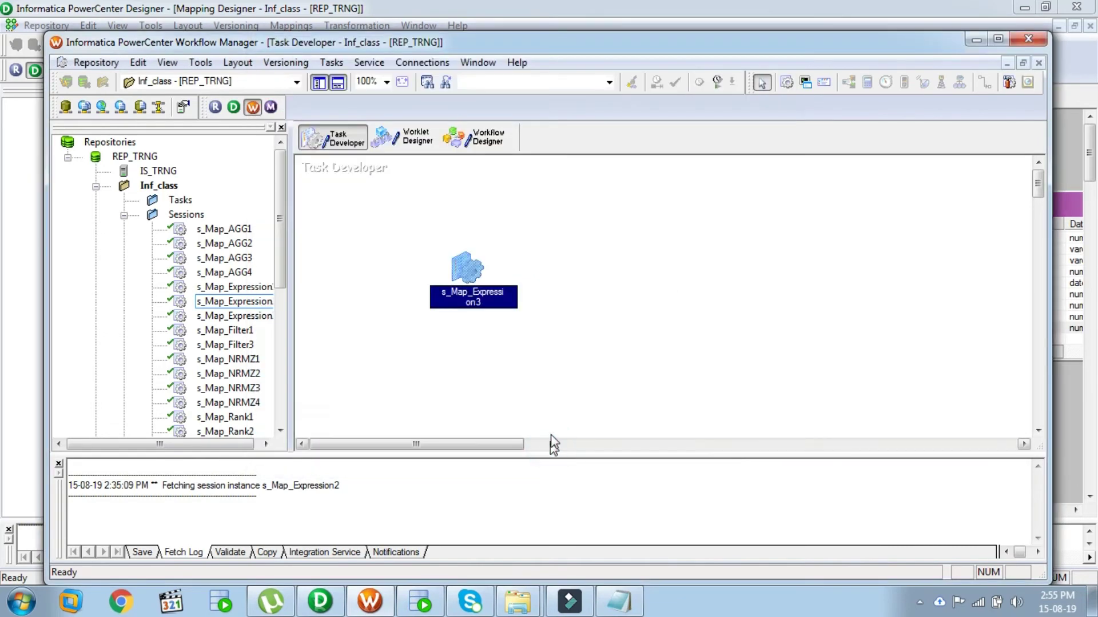
left_click(483, 137)
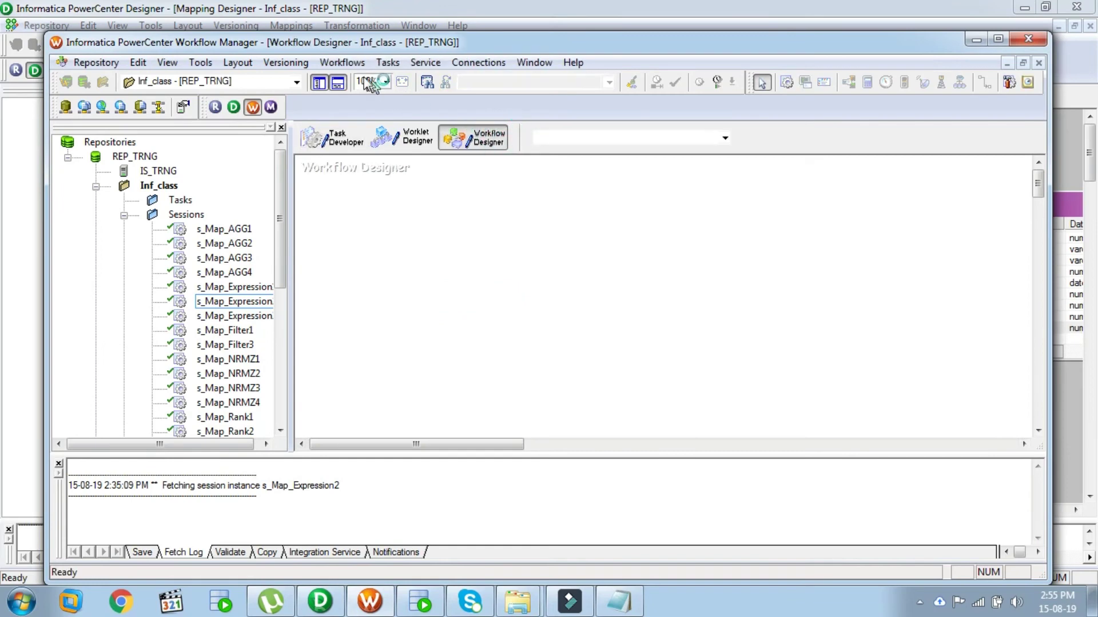
left_click(342, 62)
left_click(351, 80)
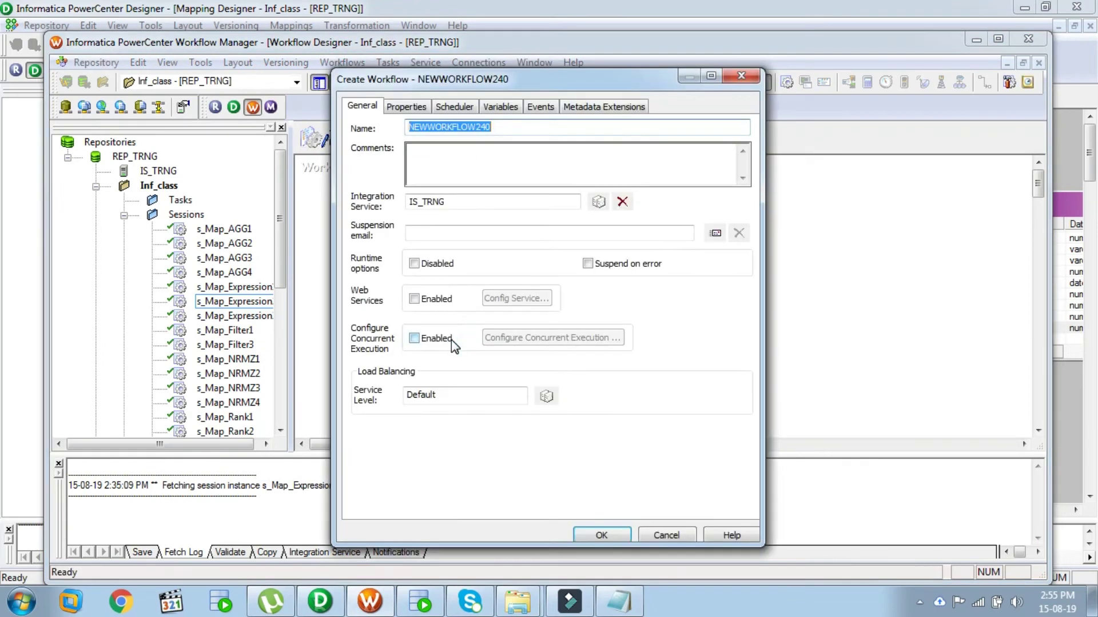
type("Wf_")
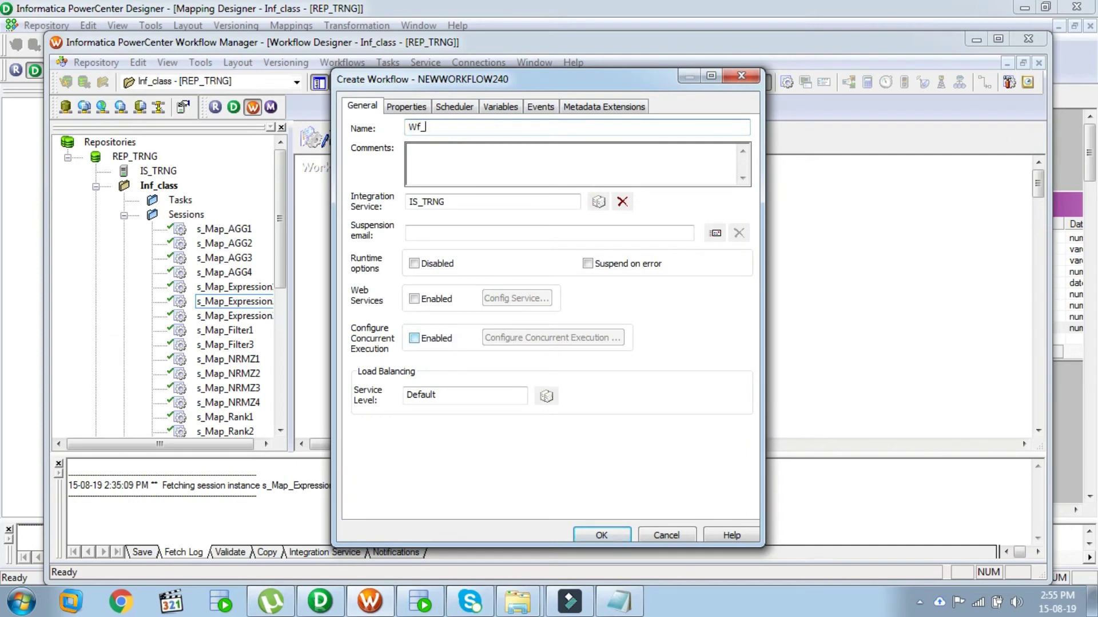
type("Map_Expression3")
left_click(596, 538)
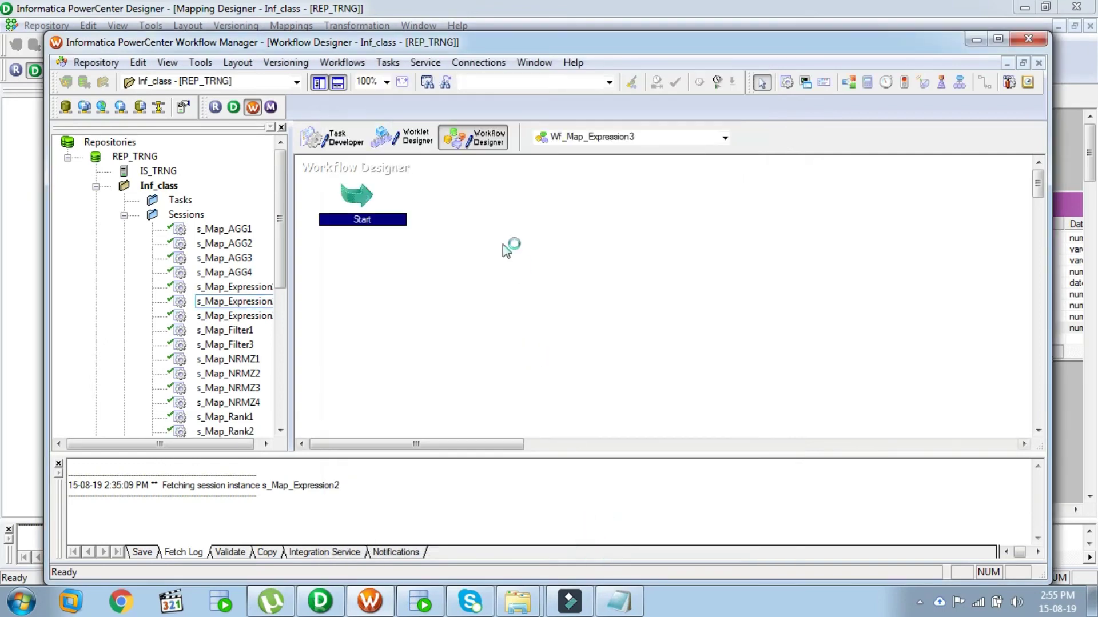
Add the s_Map_Expression3 session to the workflow and link the Start task to it
left_click(206, 322)
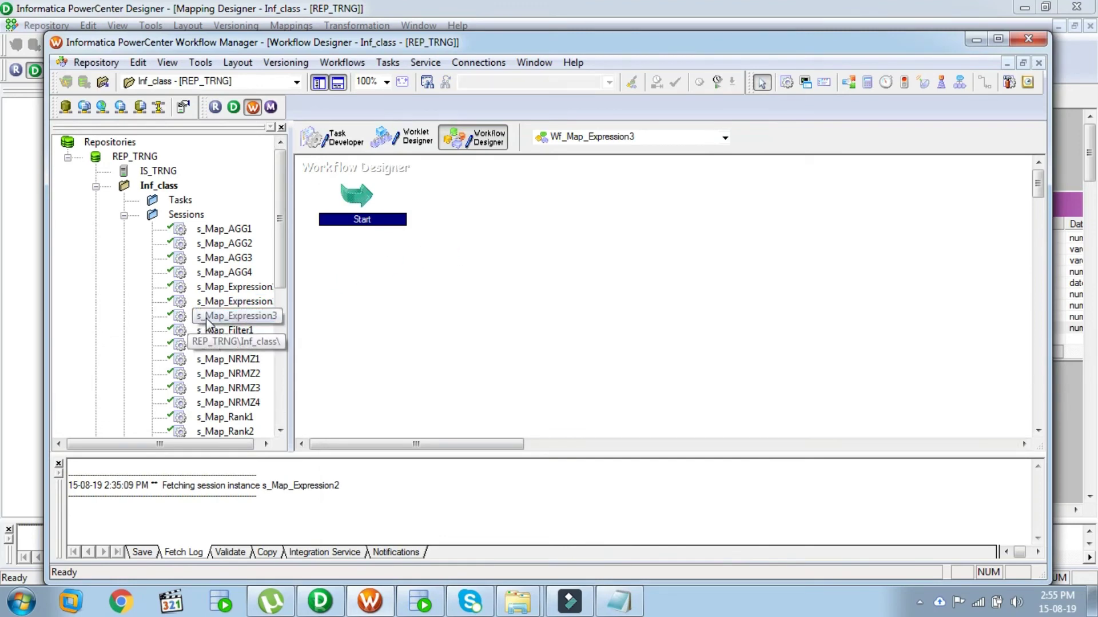
left_click_drag(206, 321, 511, 279)
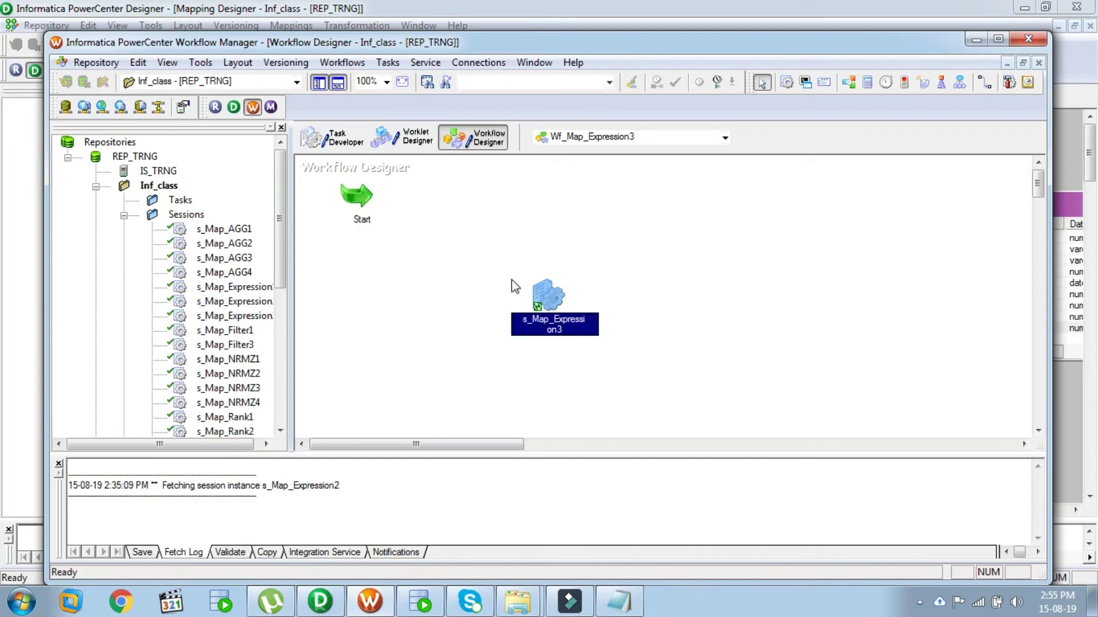
left_click(985, 81)
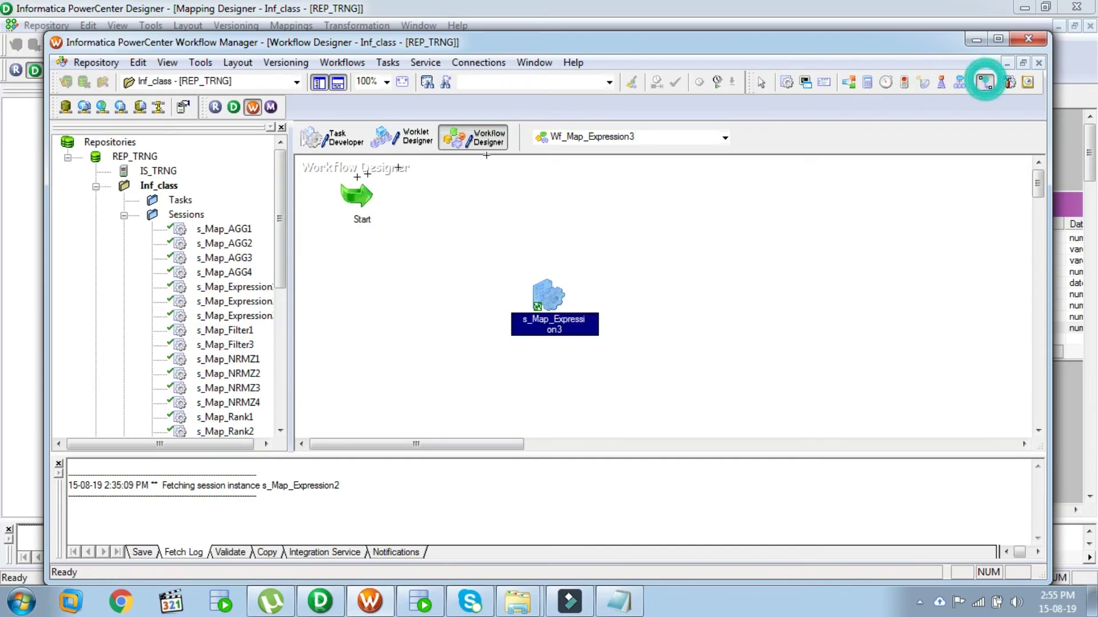
left_click_drag(360, 198, 549, 294)
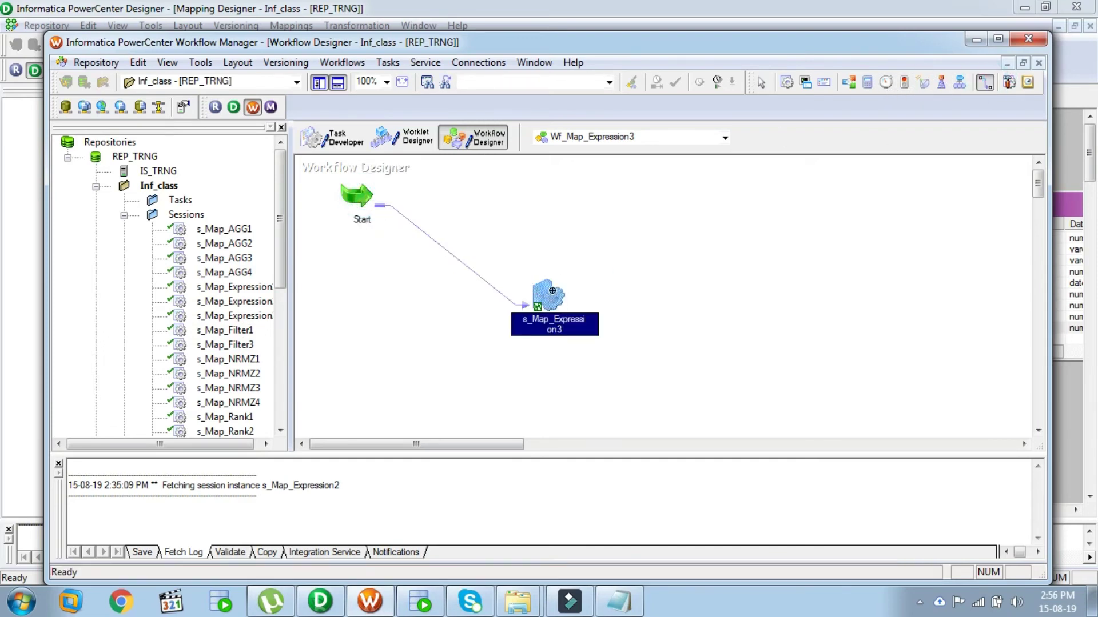
Validate the Wf_Map_Expression3 workflow and save it to the repository
double_click(548, 295)
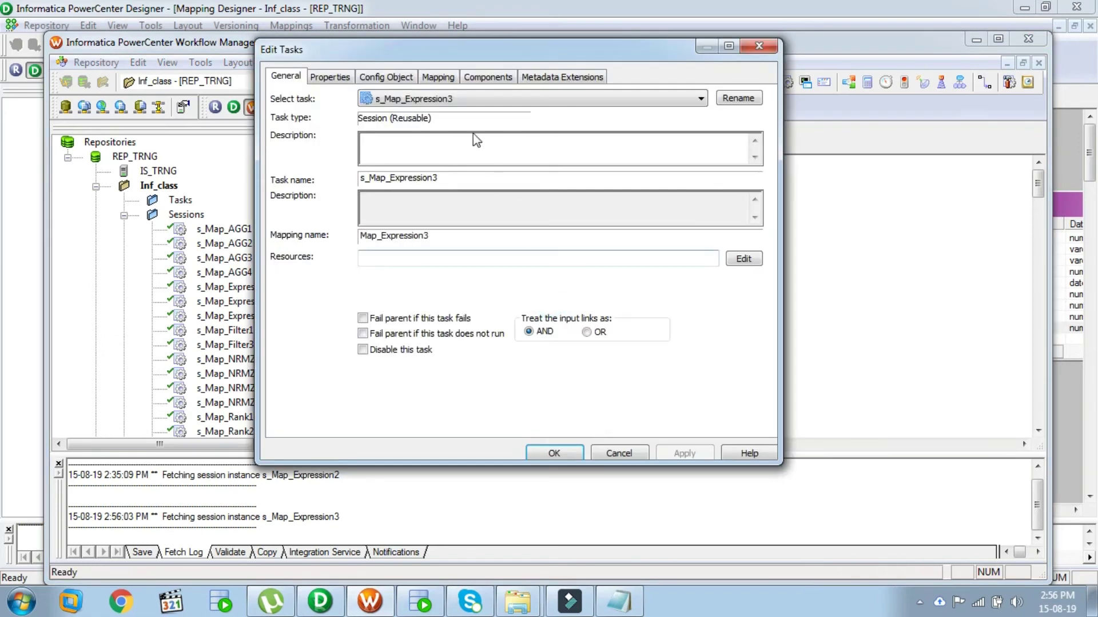
left_click(759, 45)
left_click(342, 62)
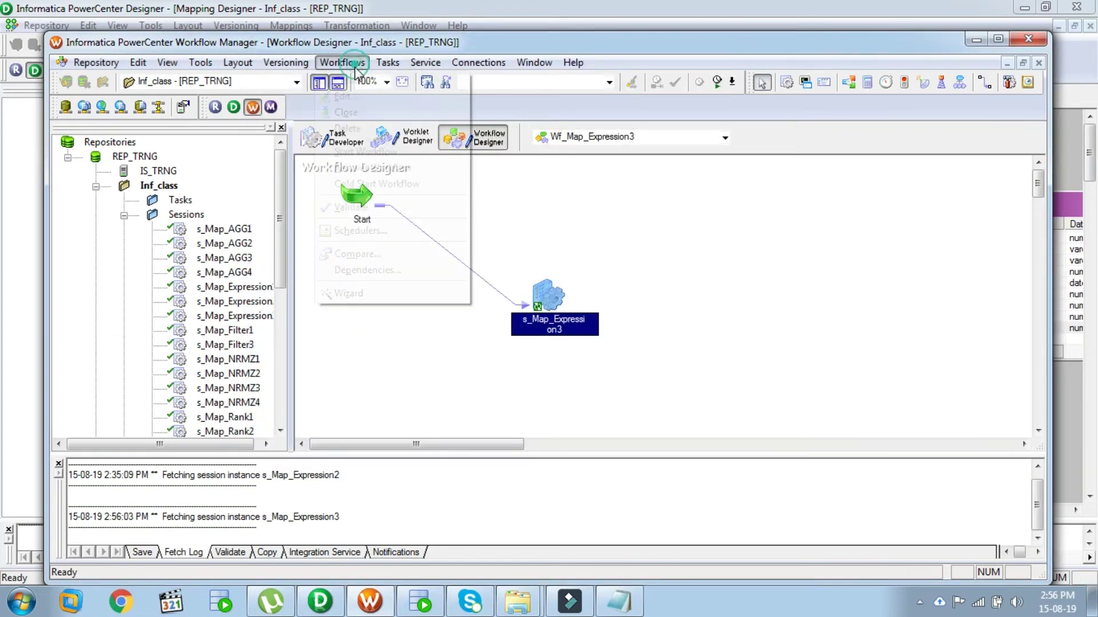
left_click(350, 207)
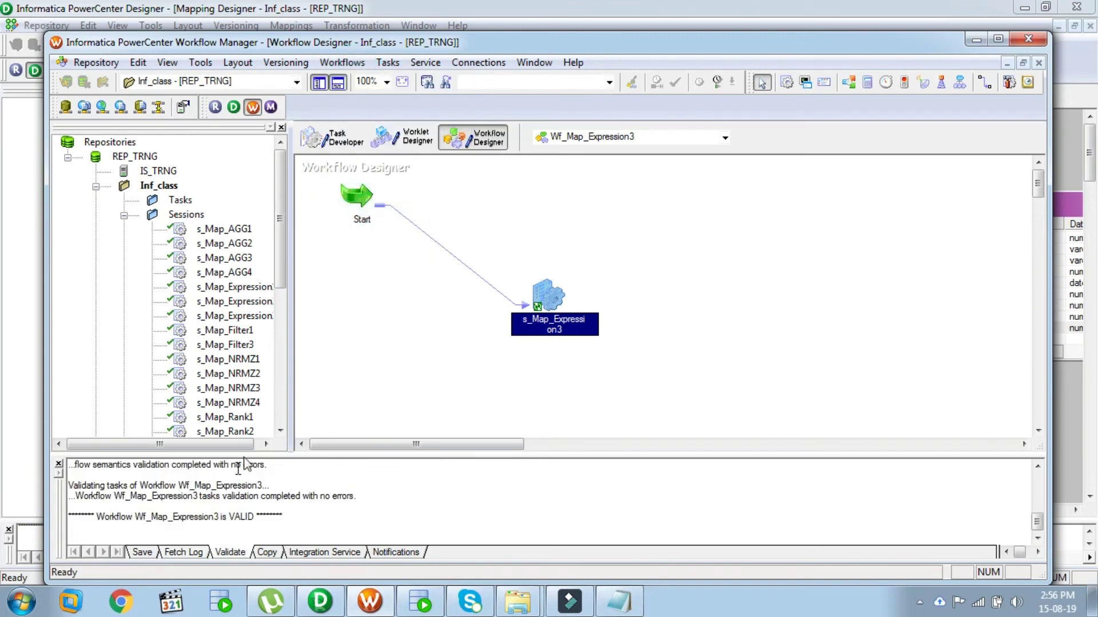
left_click_drag(200, 512, 284, 517)
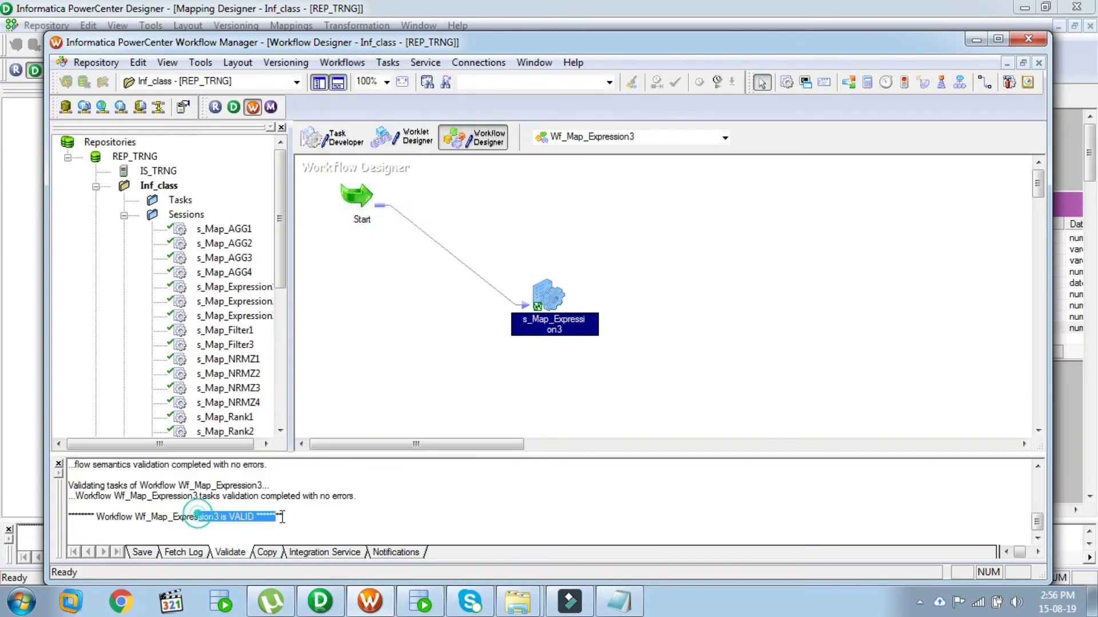
left_click(85, 64)
left_click(94, 253)
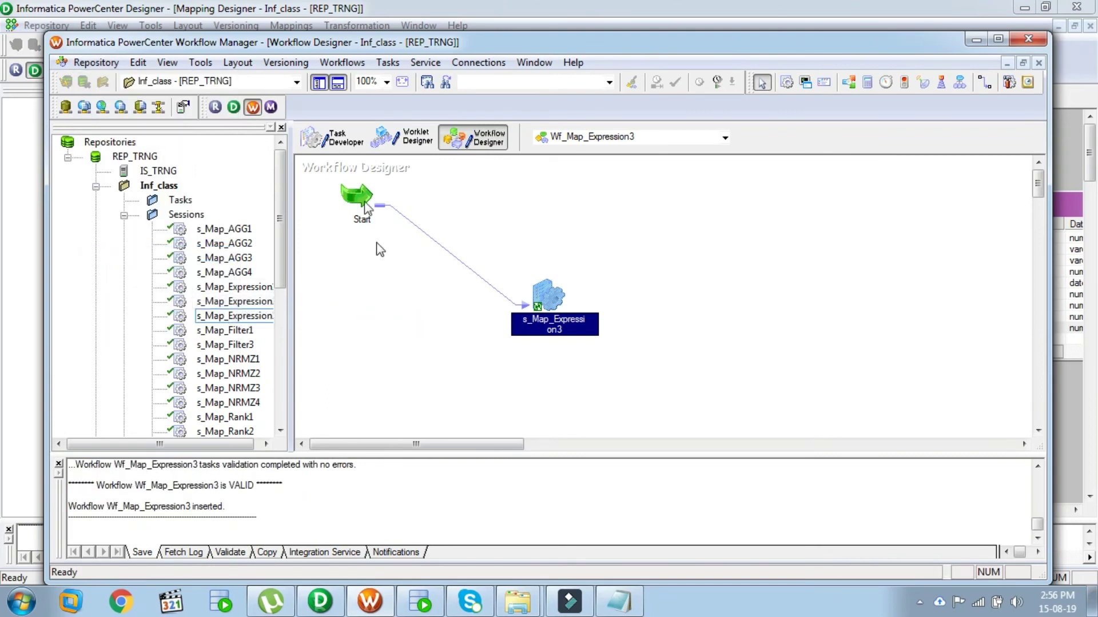
Start the Wf_Map_Expression3 workflow, close the Workflow Monitor and start the workflow again
left_click(341, 63)
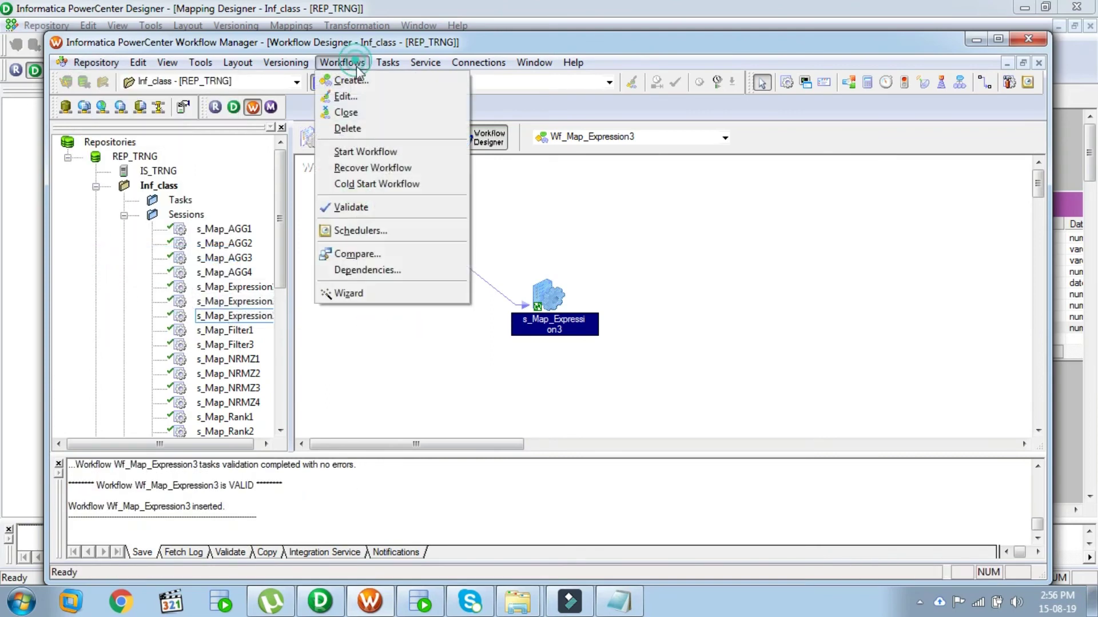
left_click(366, 153)
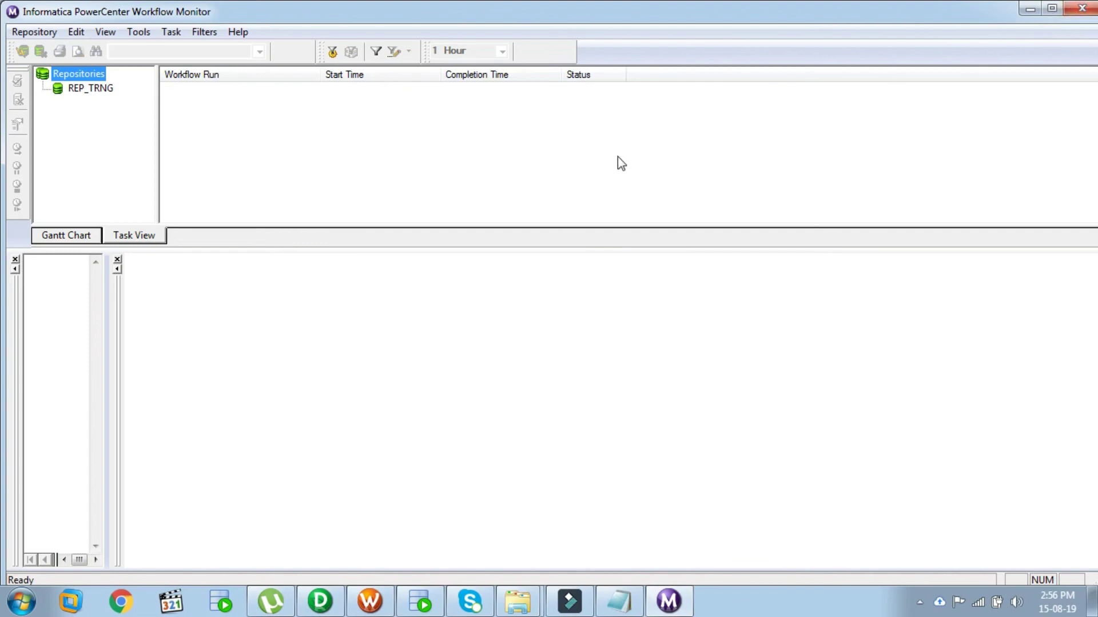
left_click(1082, 9)
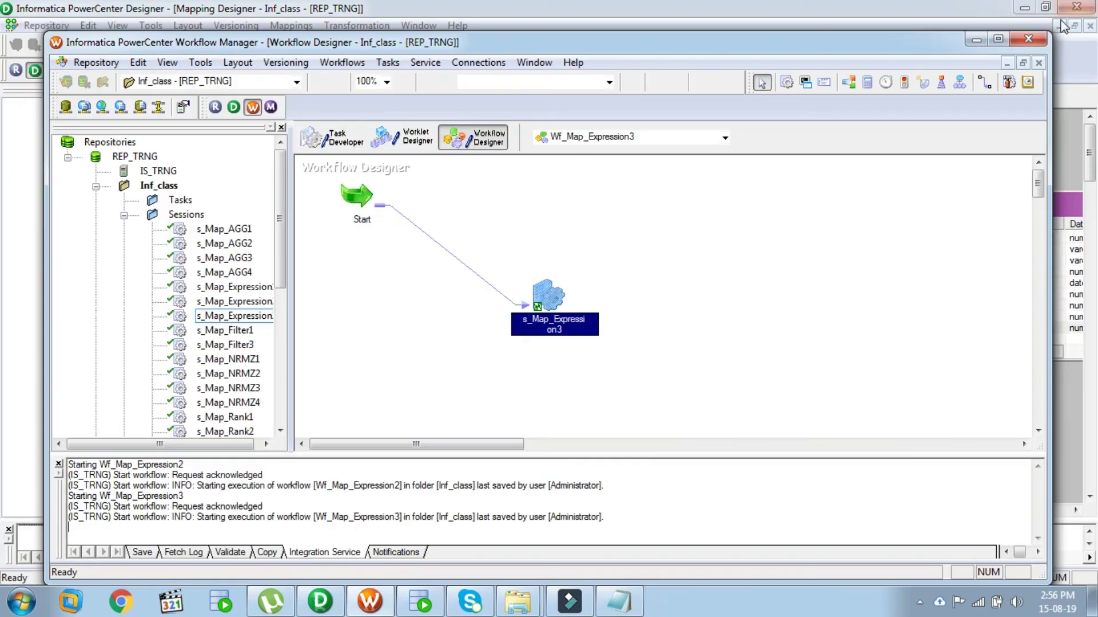
left_click(331, 63)
left_click(347, 152)
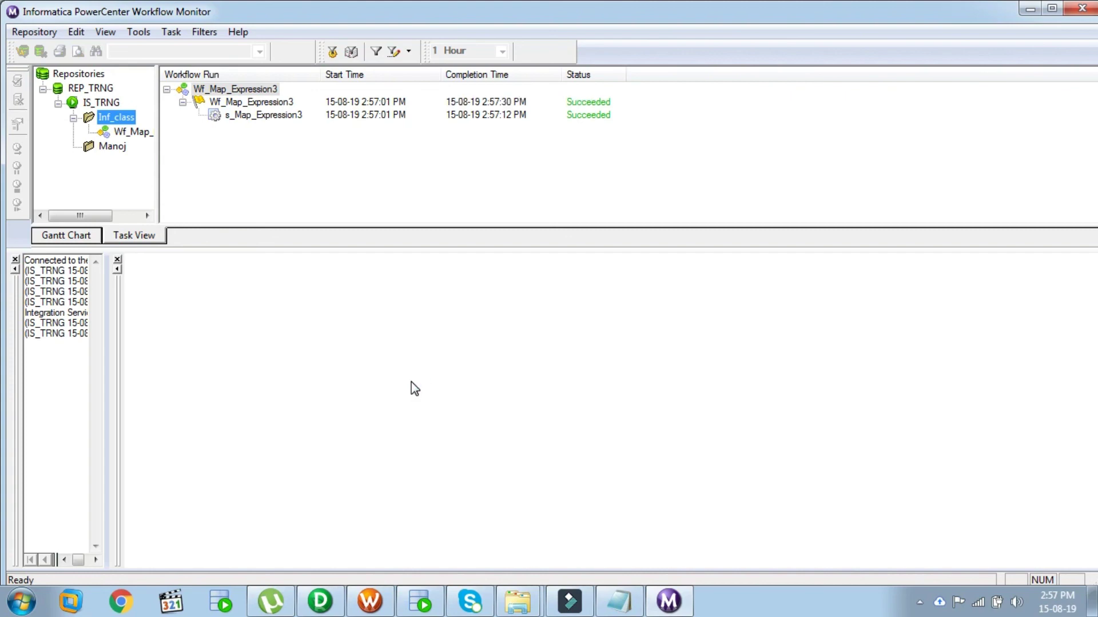
Open the run properties of s_Map_Expression3 and examine its source and target success rows and the source/target statistics
left_click(262, 117)
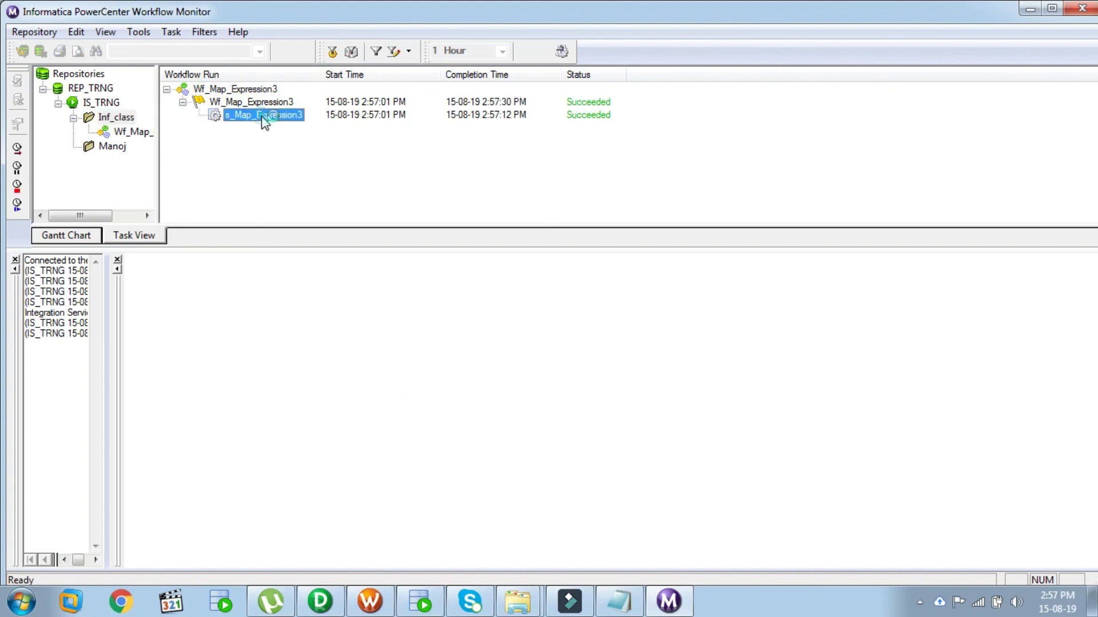
right_click(265, 120)
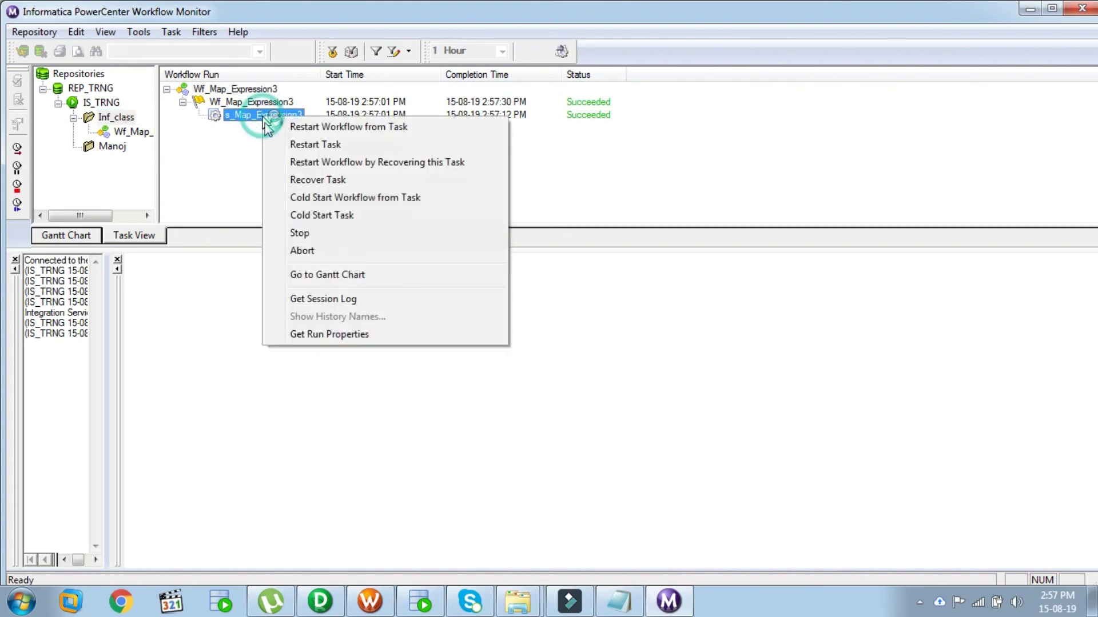
left_click(319, 335)
left_click(616, 463)
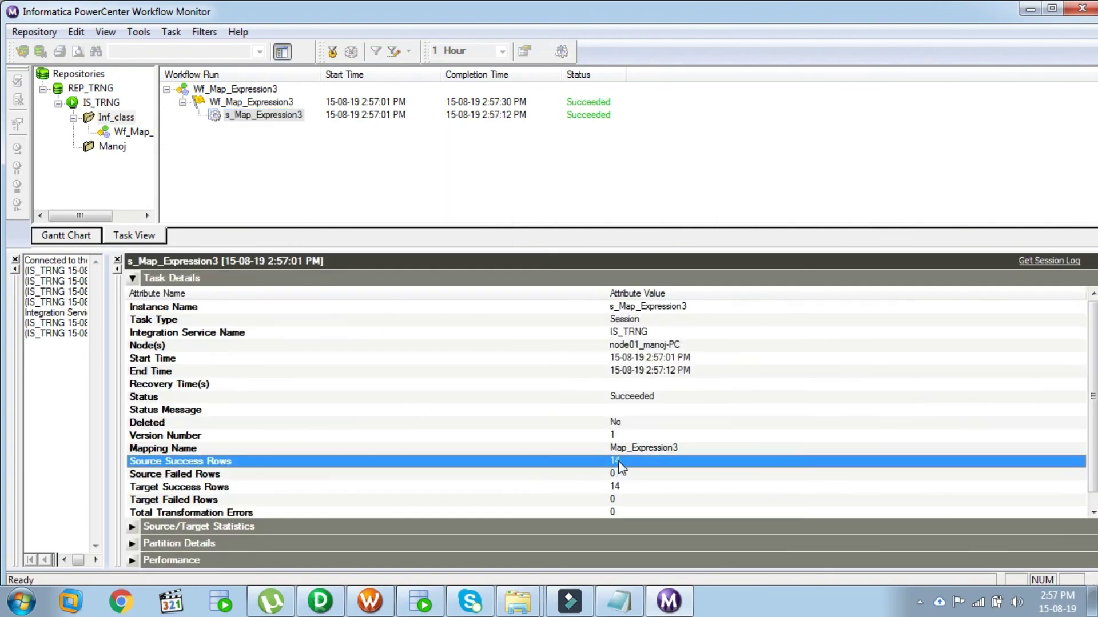
left_click(622, 486)
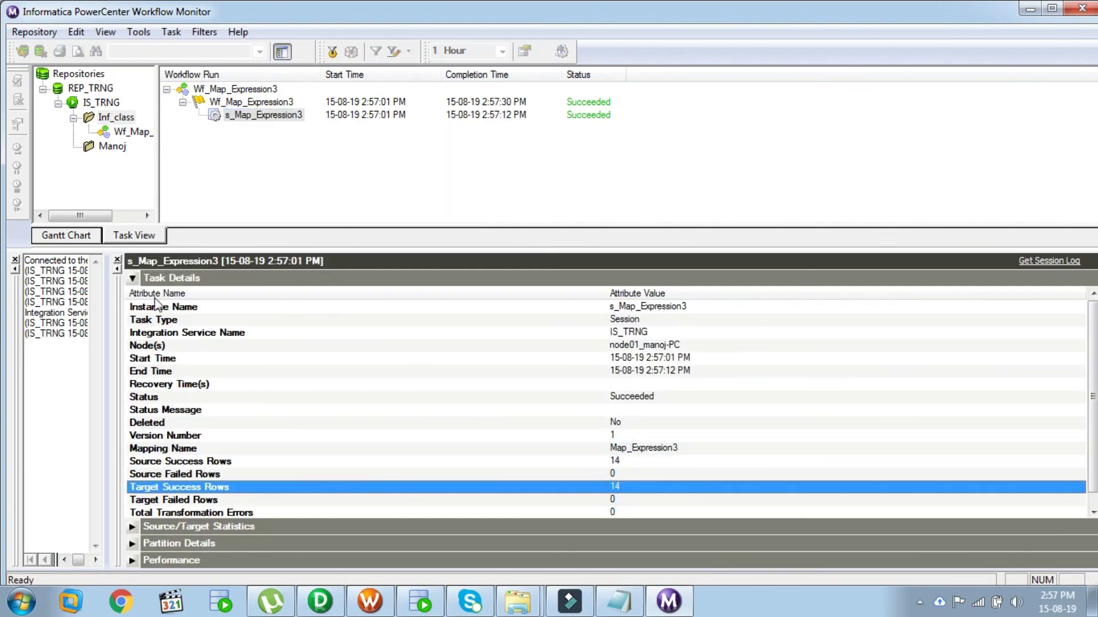
left_click(133, 279)
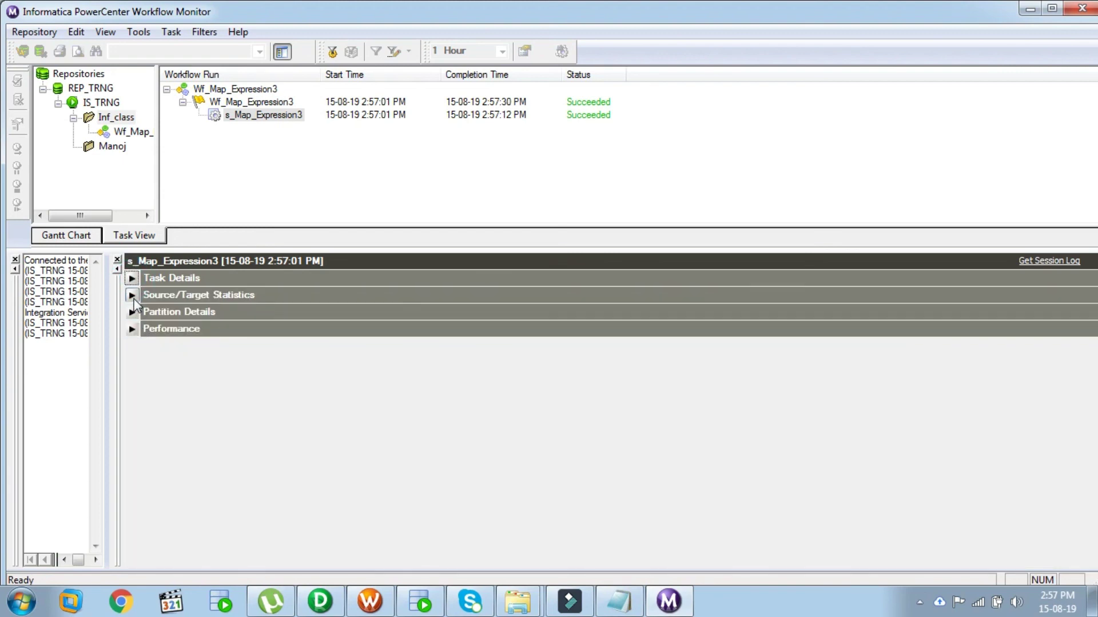
left_click(132, 295)
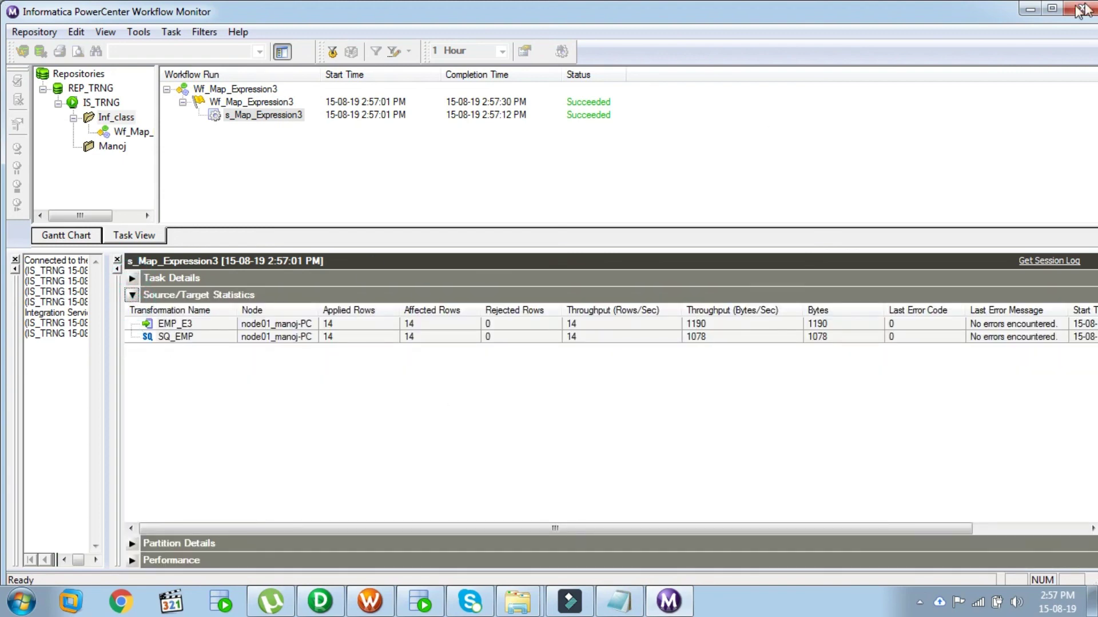
Minimize Workflow Monitor and Workflow Manager and switch to the target01 worksheet in Oracle SQL Developer
left_click(1030, 11)
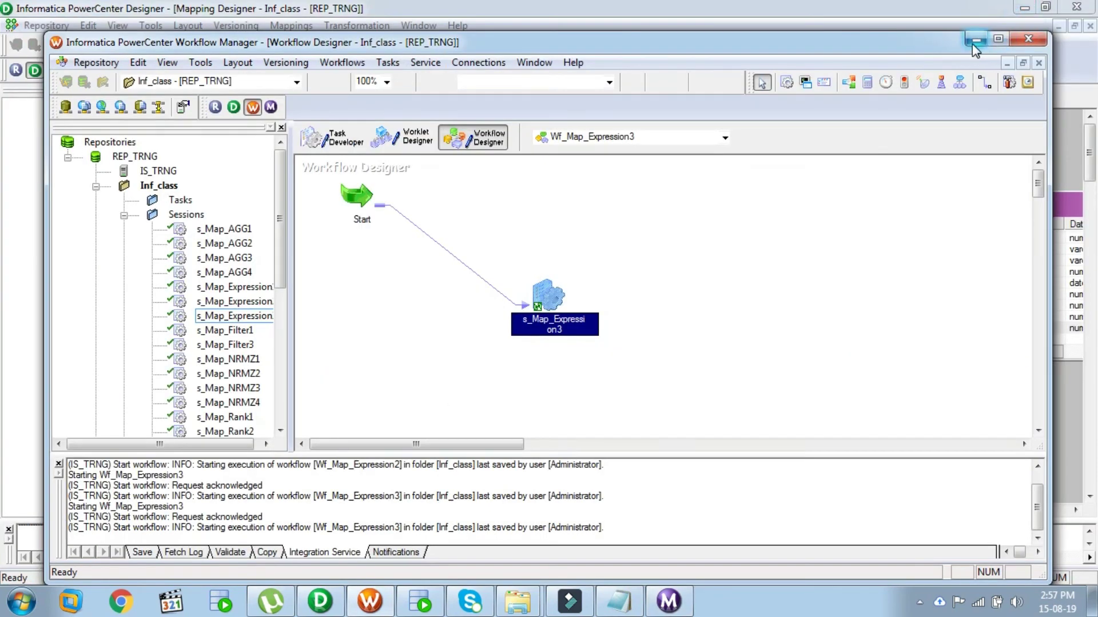
left_click(975, 41)
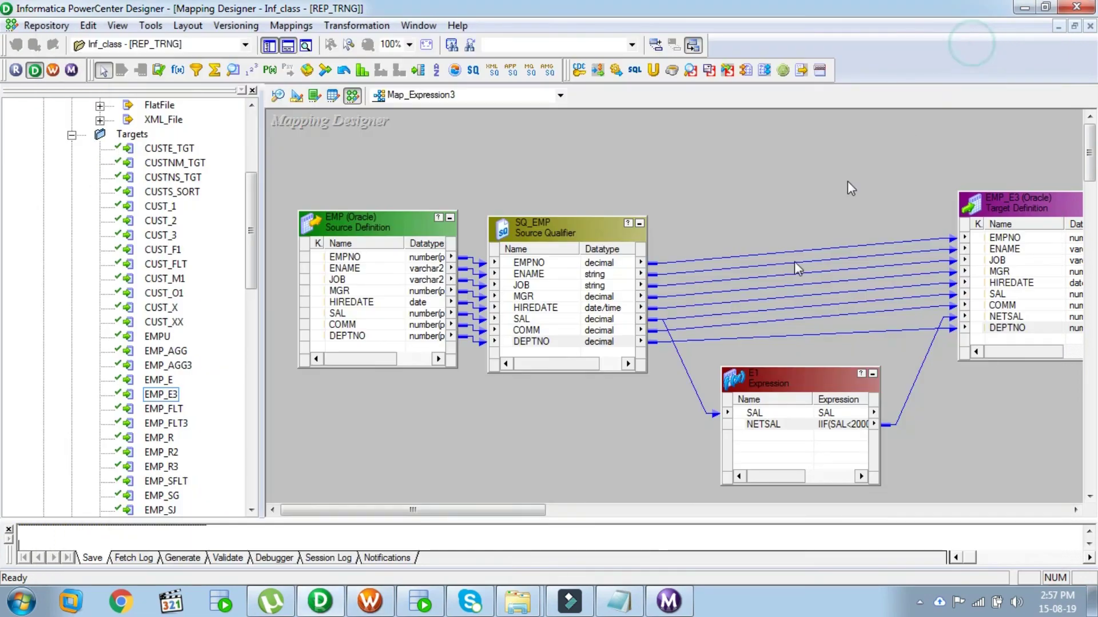
left_click(418, 601)
left_click(435, 228)
left_click(426, 183)
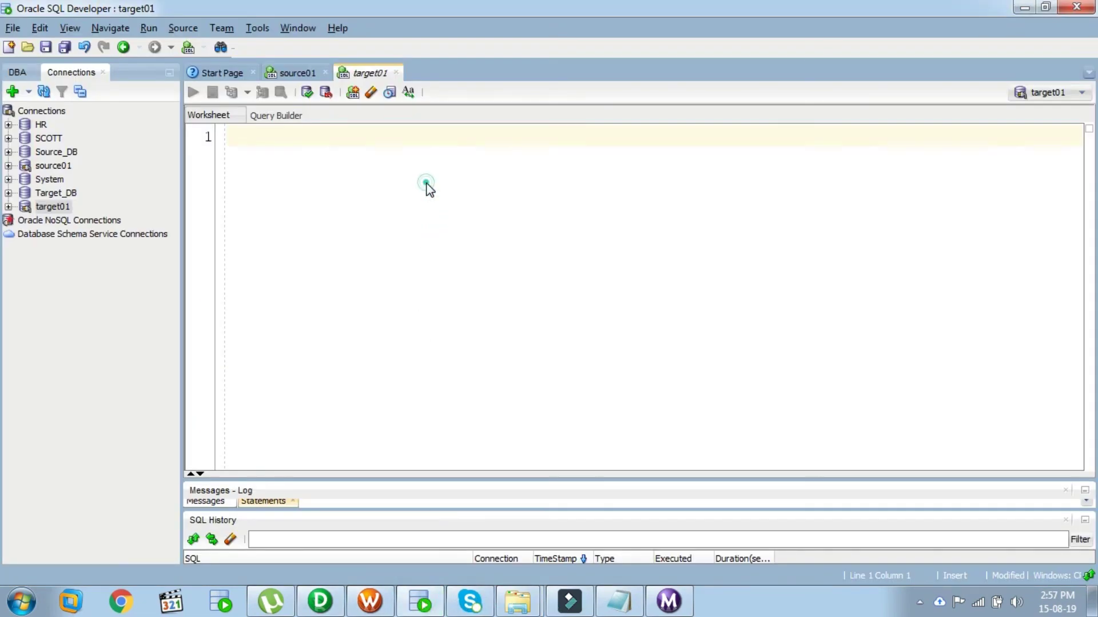
Run the query "select * from emp_e3;" on the target01 connection
left_click(343, 181)
left_click(342, 187)
type("s")
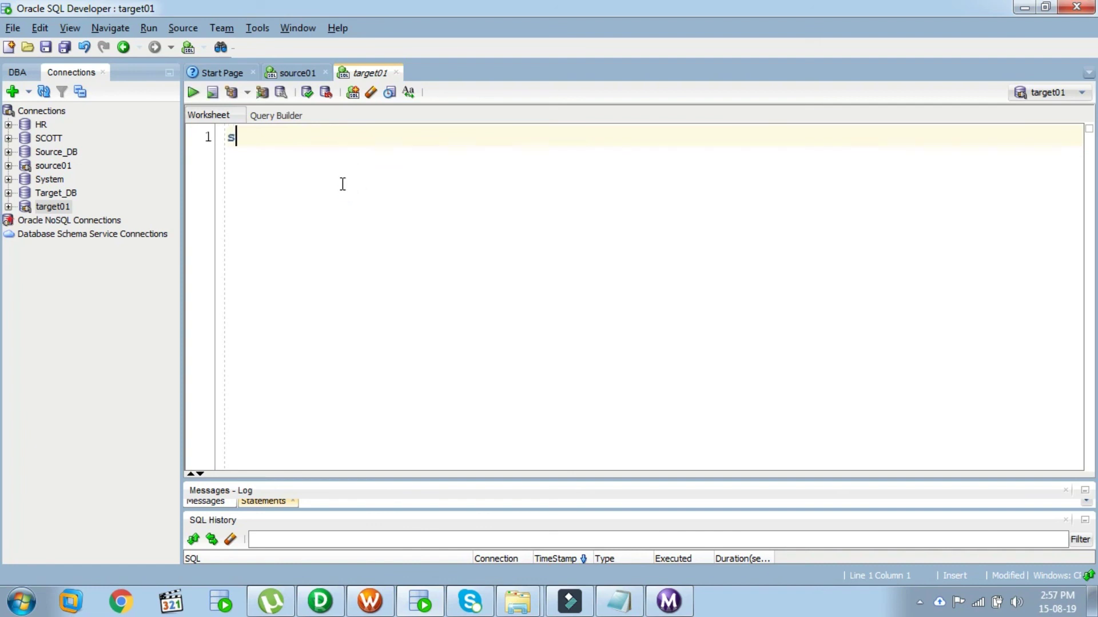
type("elect * from ")
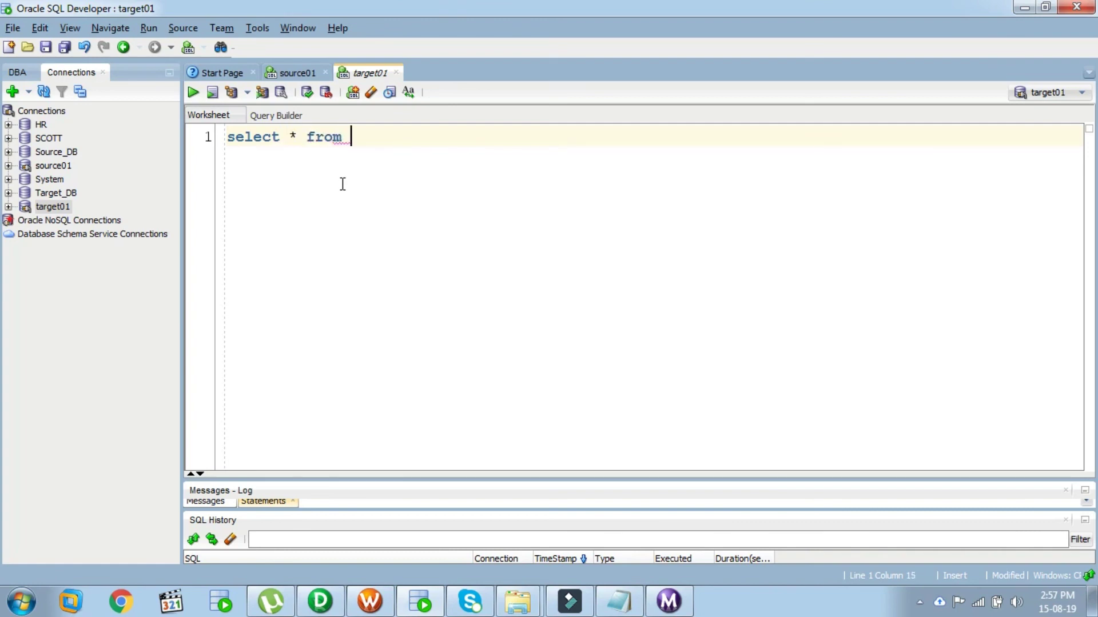
type("emp_ e3;")
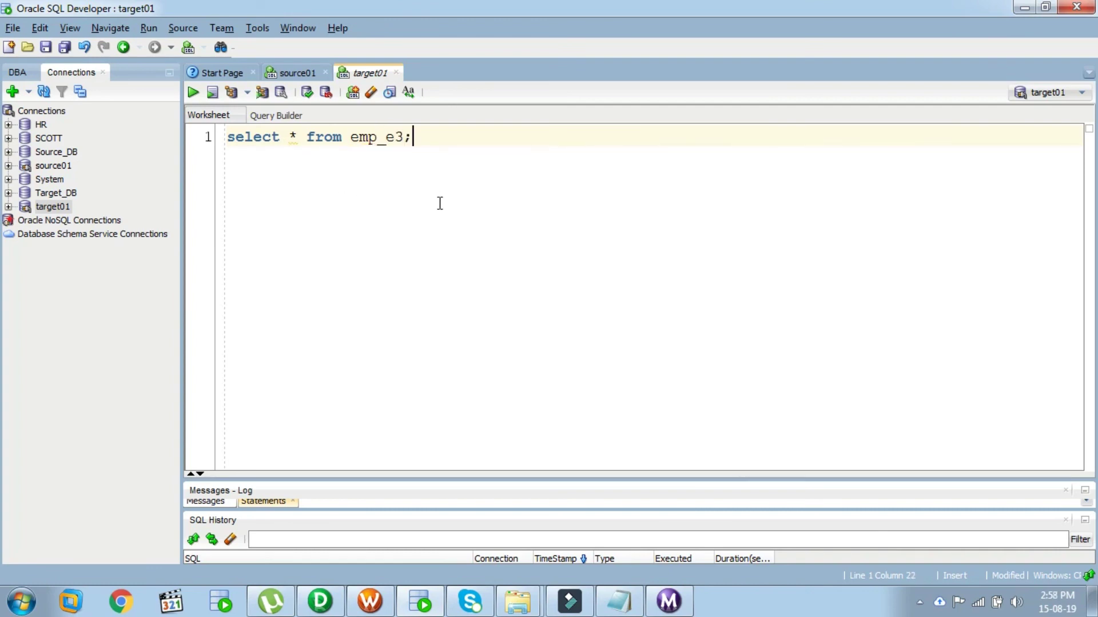
left_click(192, 92)
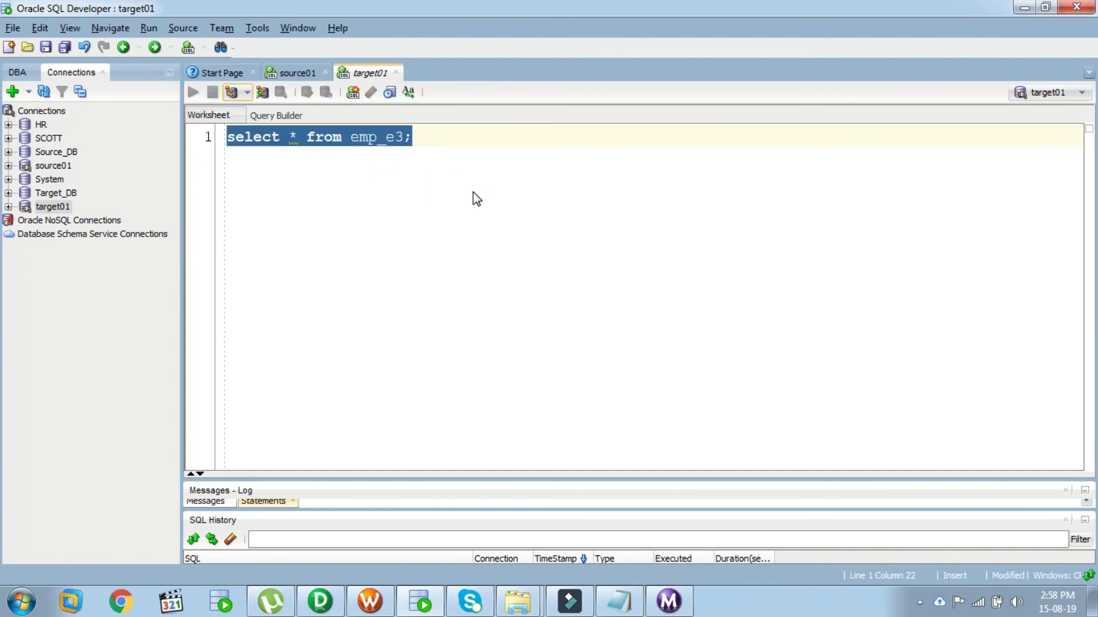